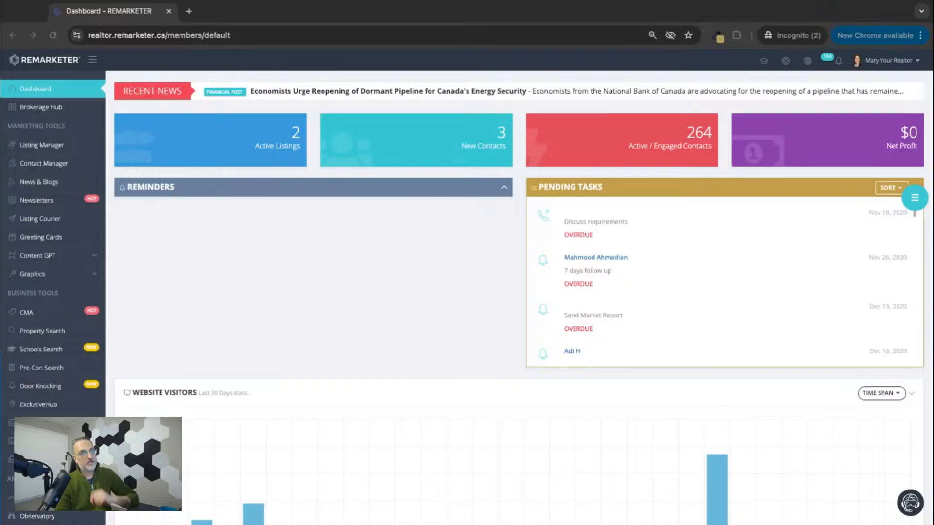
# Open the Custom Pages list of the Website Design tools and check the actions available for the Event Registration page.
pyautogui.click(354, 311)
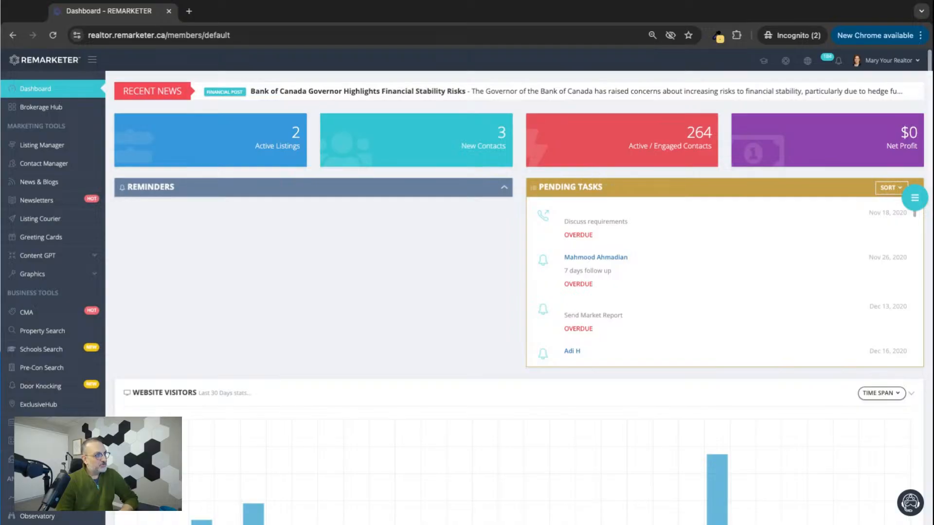
pyautogui.scroll(-5, 467, 292)
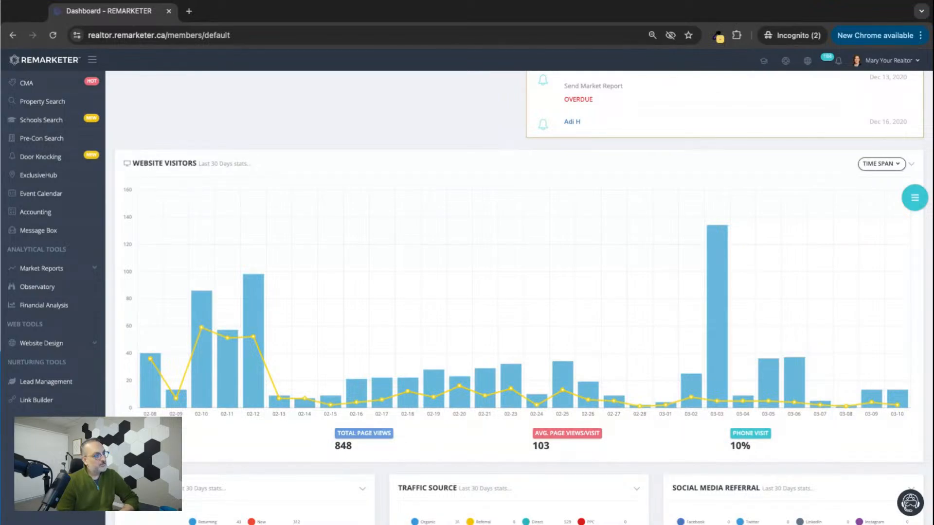
pyautogui.click(29, 345)
pyautogui.scroll(-2, 30, 352)
pyautogui.scroll(-2, 30, 351)
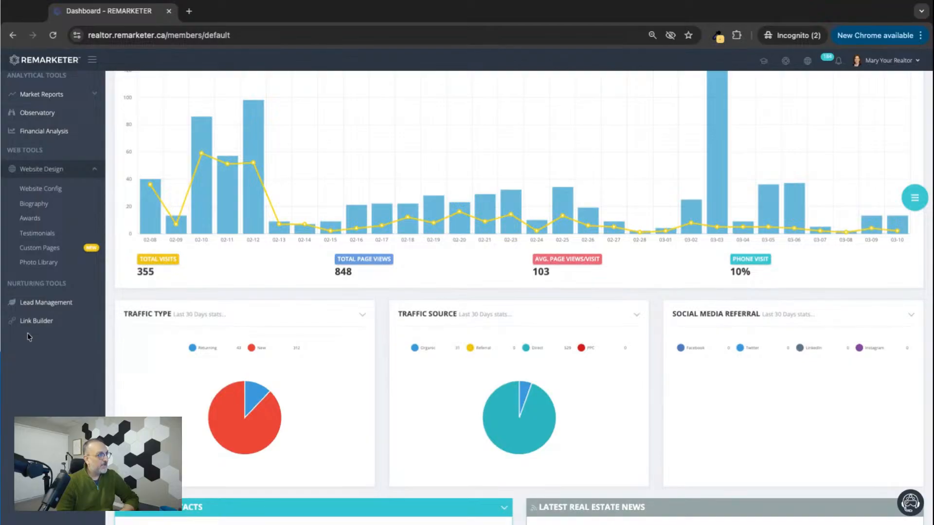
pyautogui.click(36, 249)
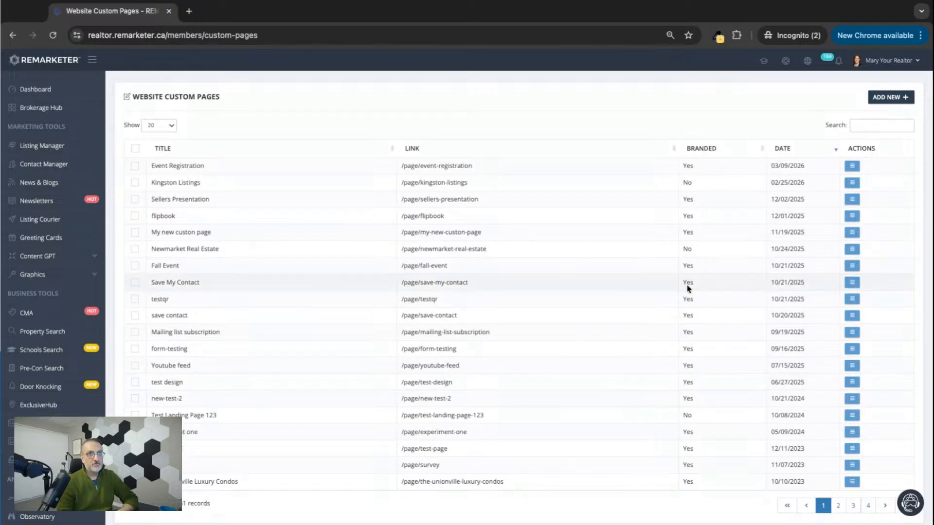
pyautogui.click(852, 166)
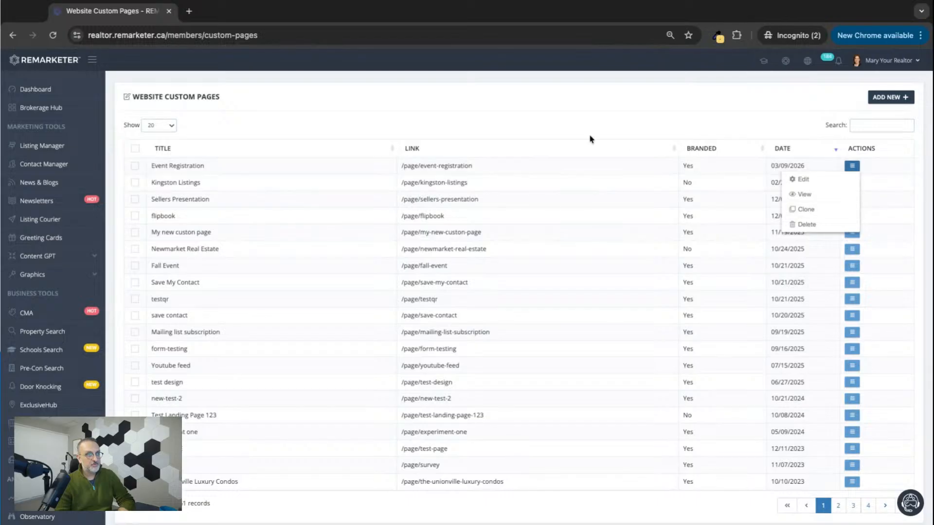
pyautogui.click(560, 125)
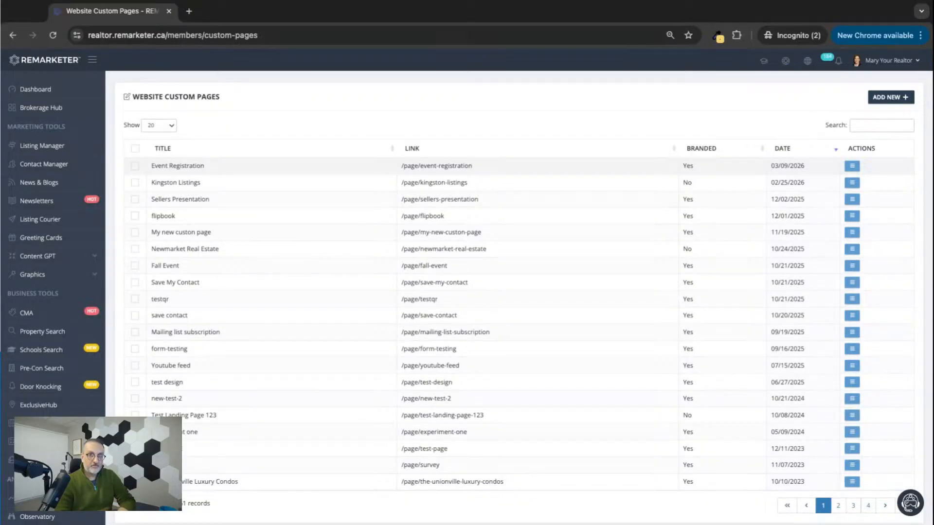
# Open the public website and copy the Event Registration page's link path /page/event-registration from the custom pages list.
pyautogui.tripleClick(400, 166)
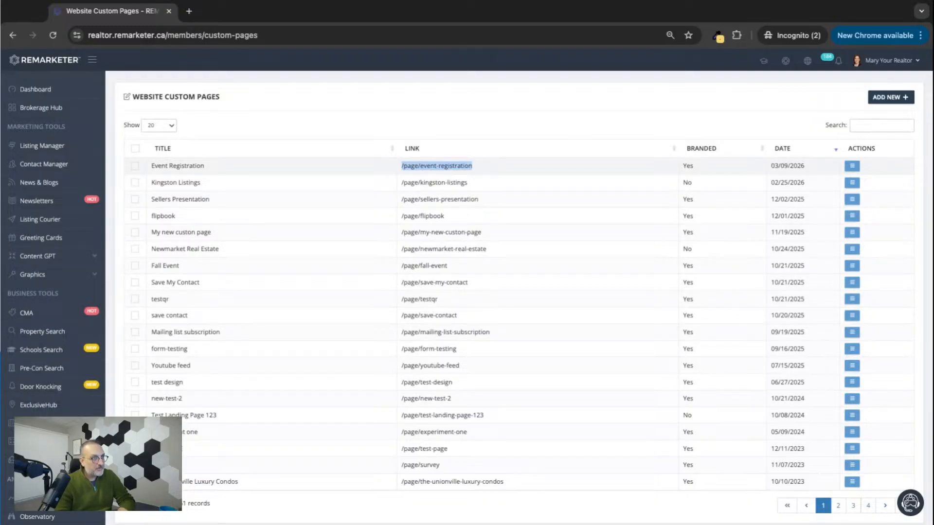
pyautogui.click(808, 65)
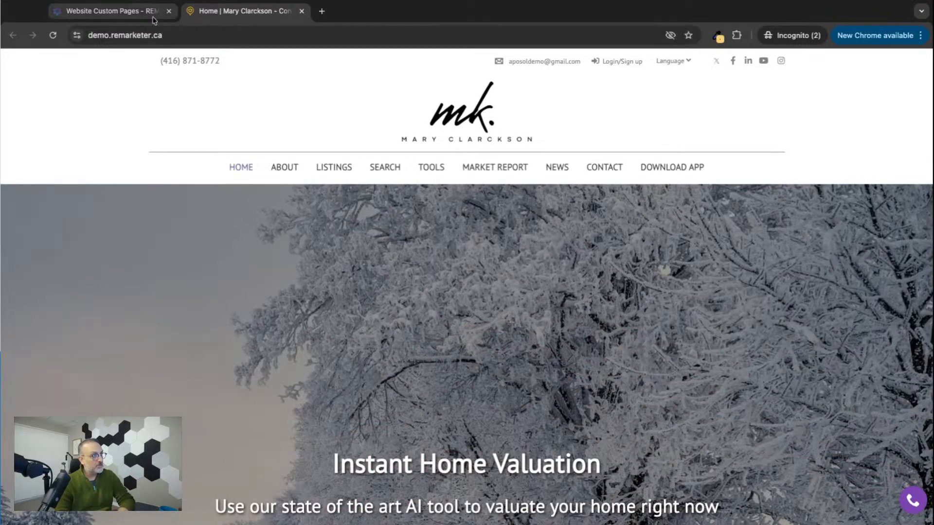
pyautogui.click(111, 10)
pyautogui.click(418, 166)
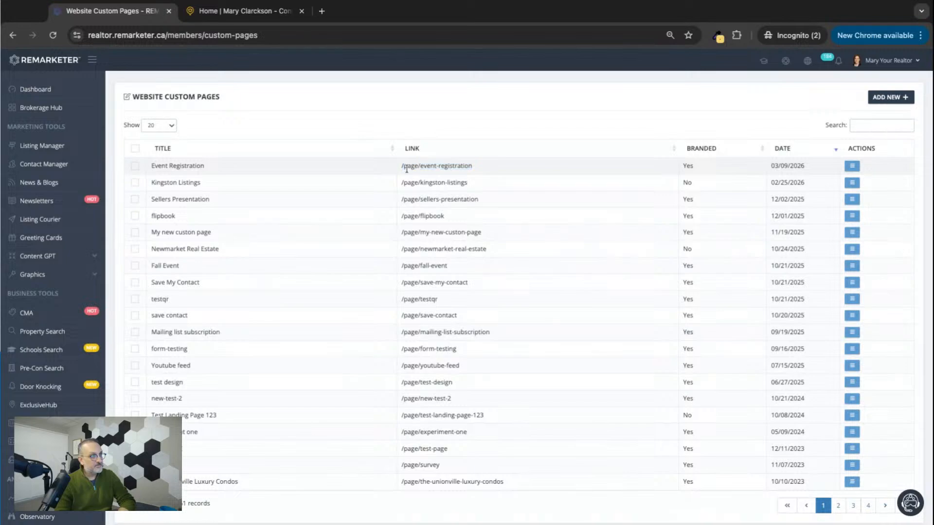
pyautogui.moveTo(400, 168); pyautogui.dragTo(473, 168)
pyautogui.hotkey('ctrl', 'c')
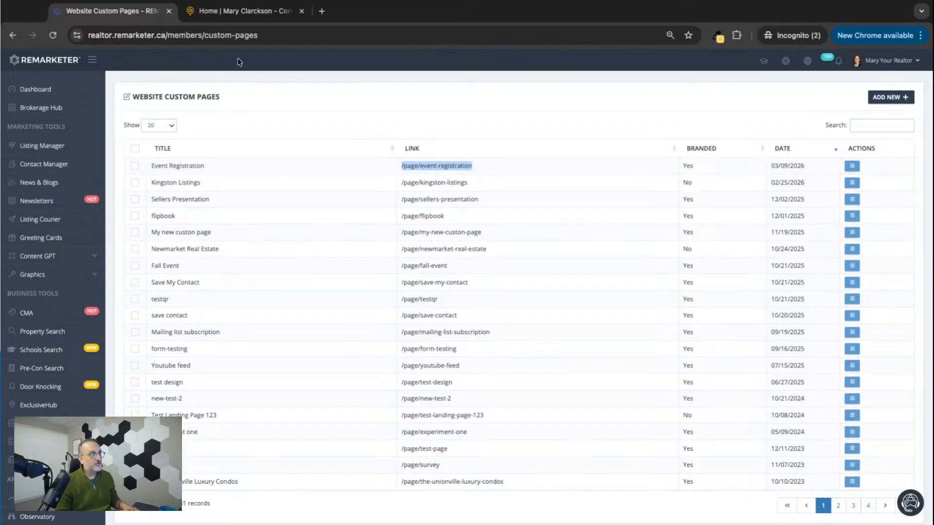
# Append the copied path to the website address, load demo.remarketer.ca/page/event-registration, and close that page after viewing it.
pyautogui.click(209, 11)
pyautogui.click(187, 39)
pyautogui.click(186, 36)
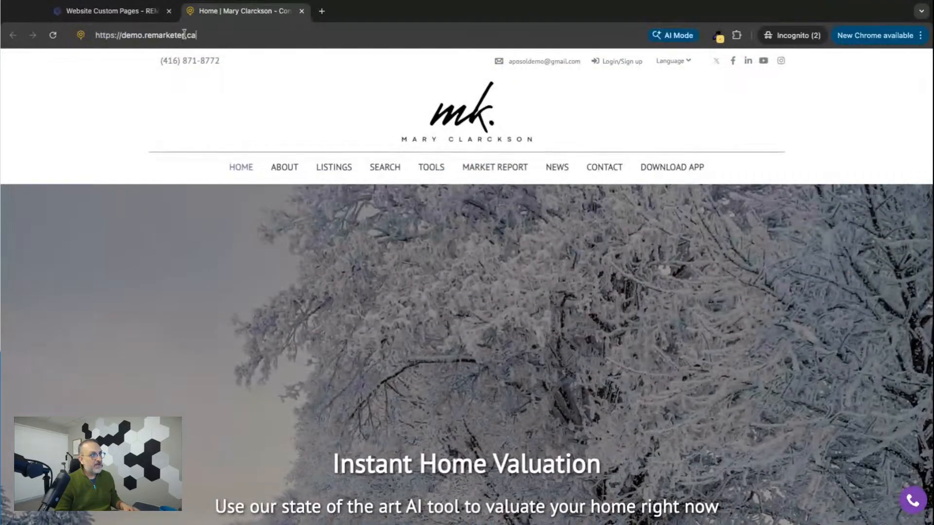
pyautogui.hotkey('ctrl', 'v')
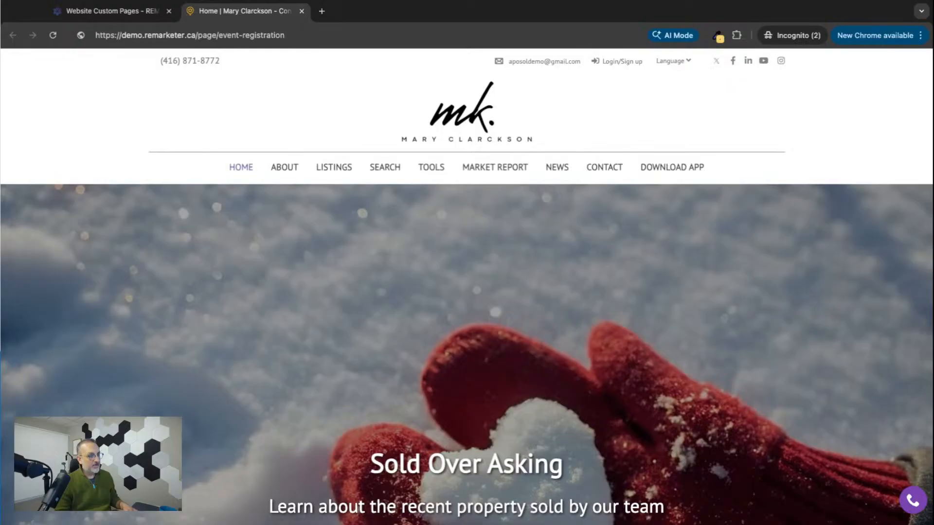
pyautogui.press('Return')
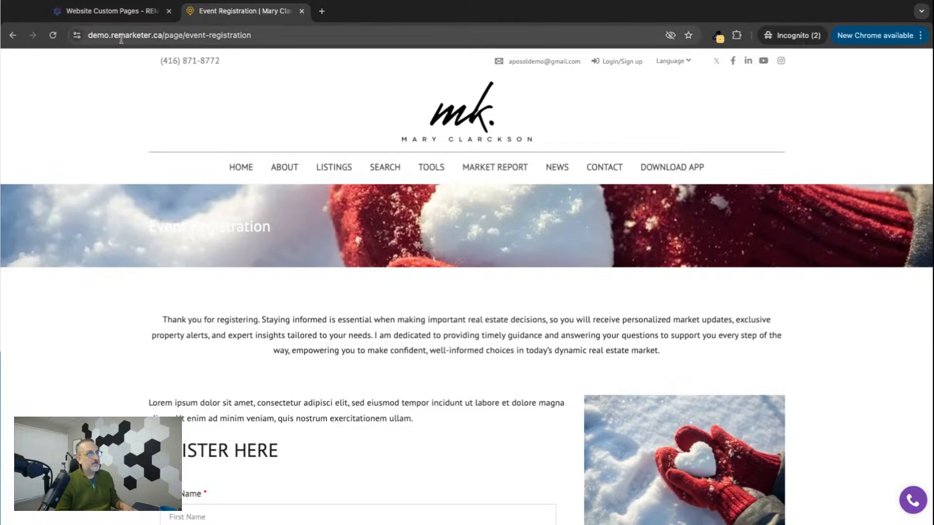
pyautogui.click(301, 12)
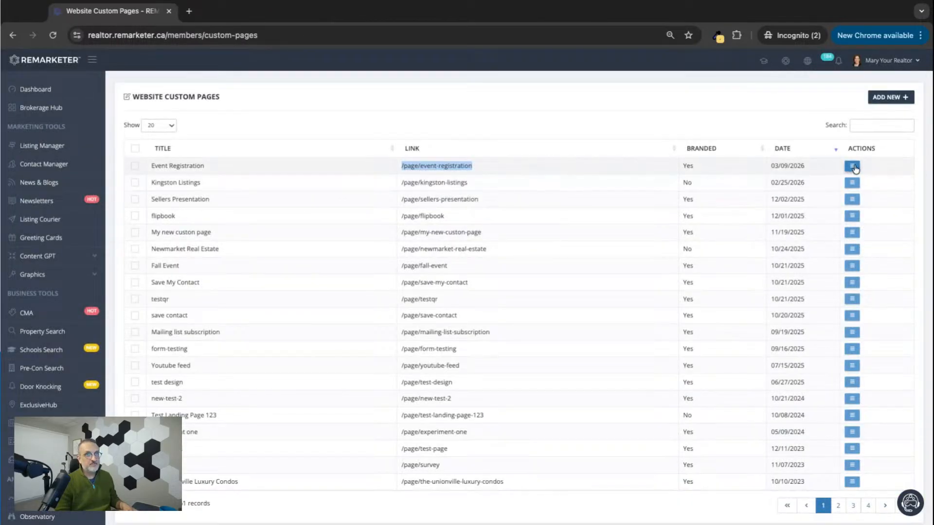
# View the live Event Registration page through its row actions, select its full web address, and close the page.
pyautogui.click(854, 168)
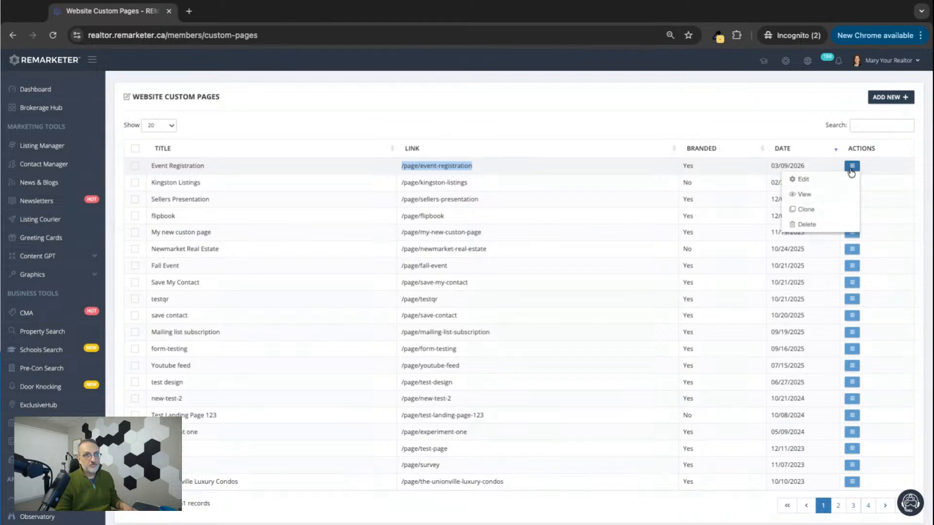
pyautogui.click(803, 194)
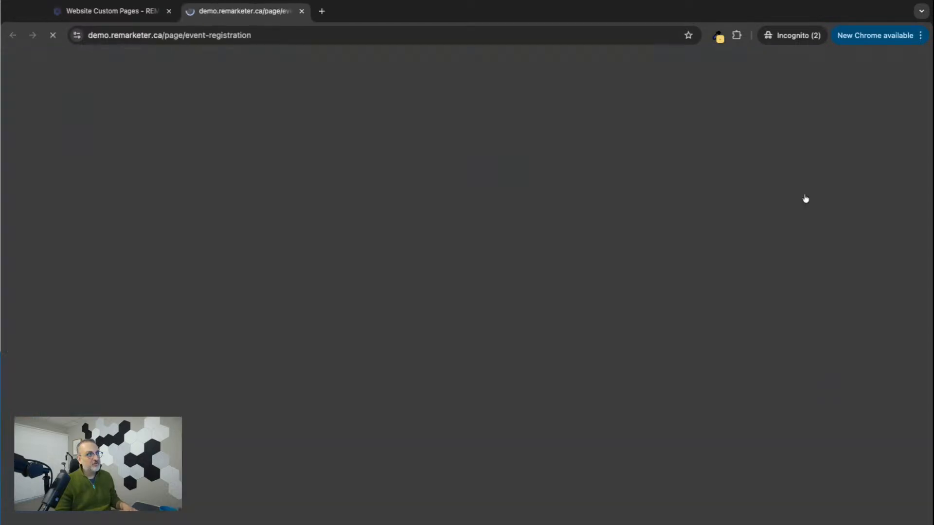
pyautogui.click(139, 39)
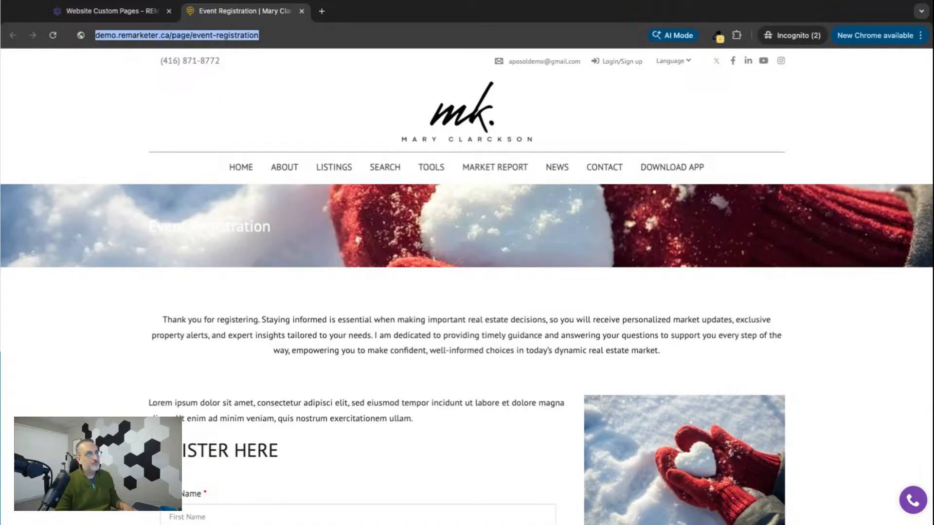
pyautogui.click(302, 12)
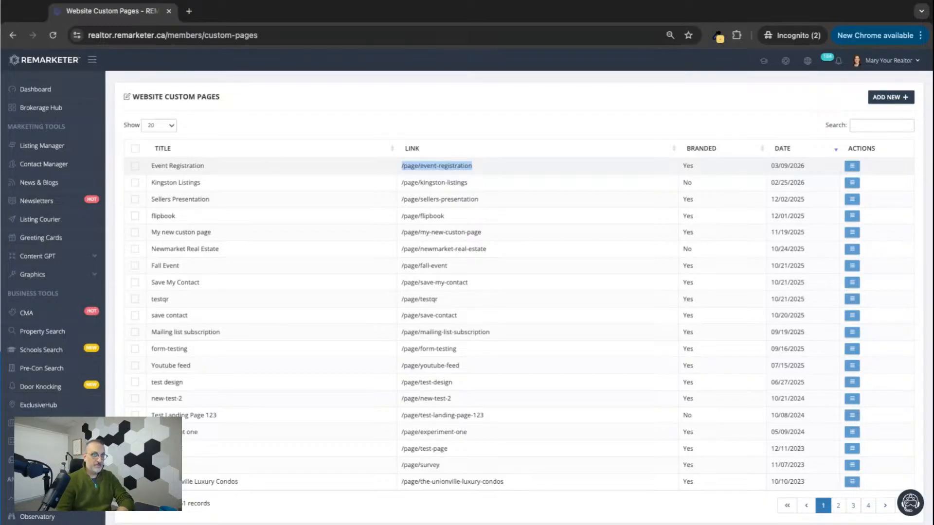
# Start a new custom page in the page builder and open its page settings.
pyautogui.click(890, 98)
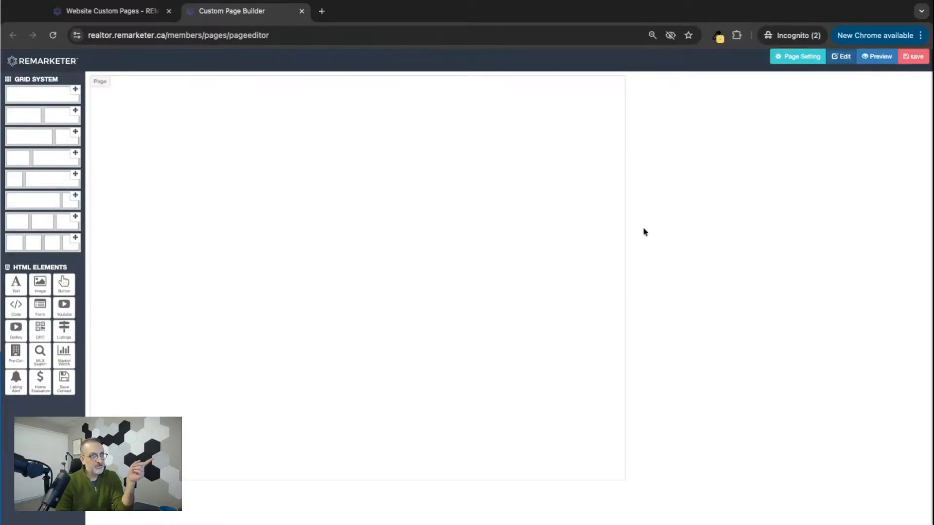
pyautogui.click(795, 58)
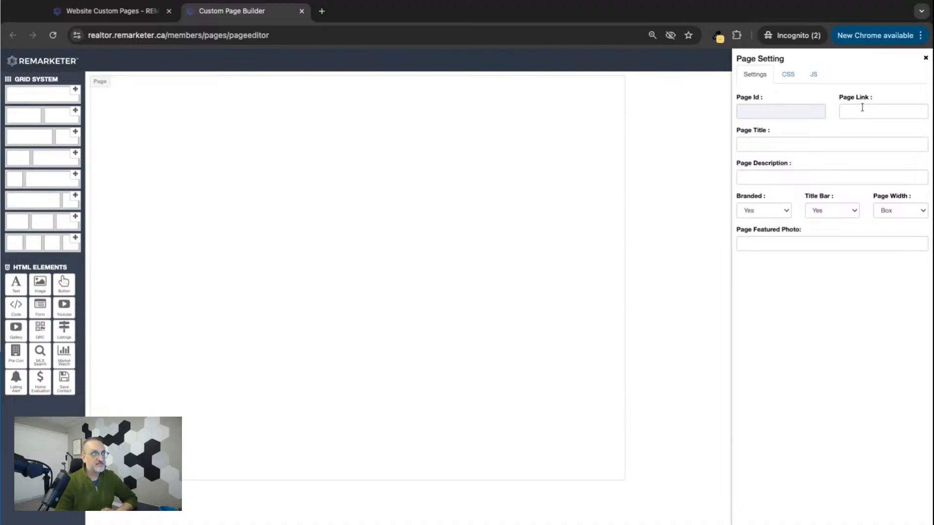
pyautogui.click(107, 10)
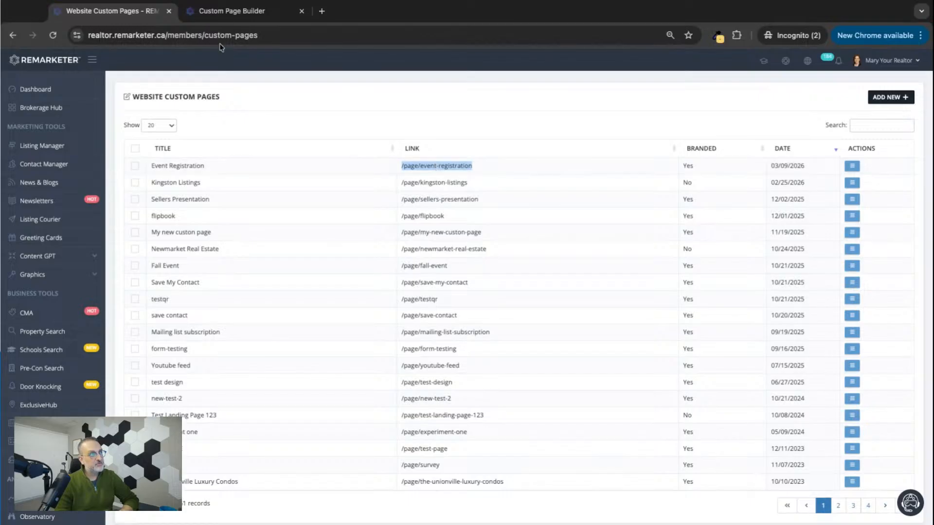
pyautogui.click(213, 11)
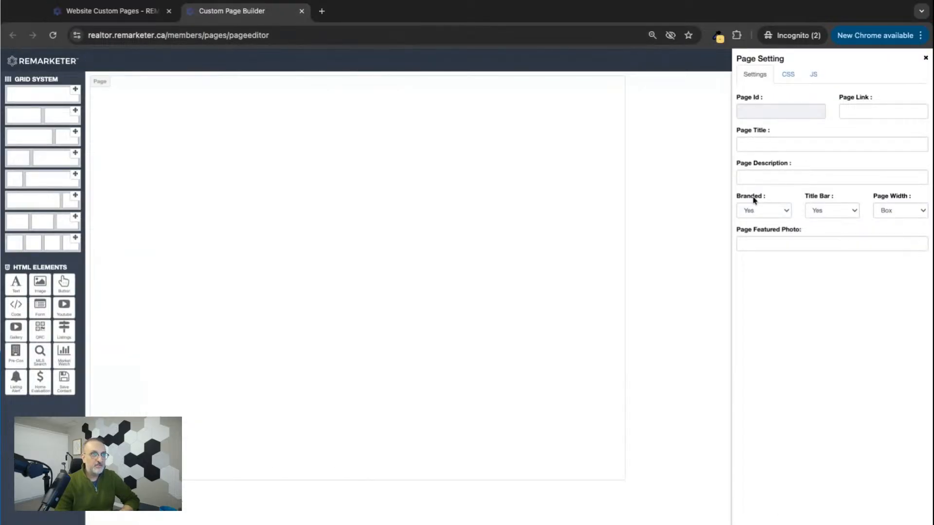
# Set the page title to Demo Event, keep the page width at Box, and close the page settings.
pyautogui.click(757, 143)
pyautogui.write('Demo Event')
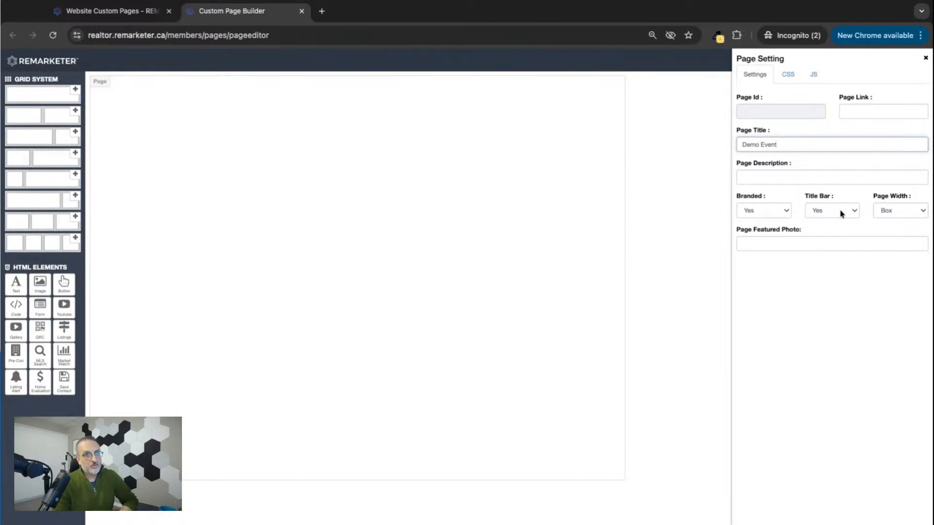
pyautogui.click(897, 212)
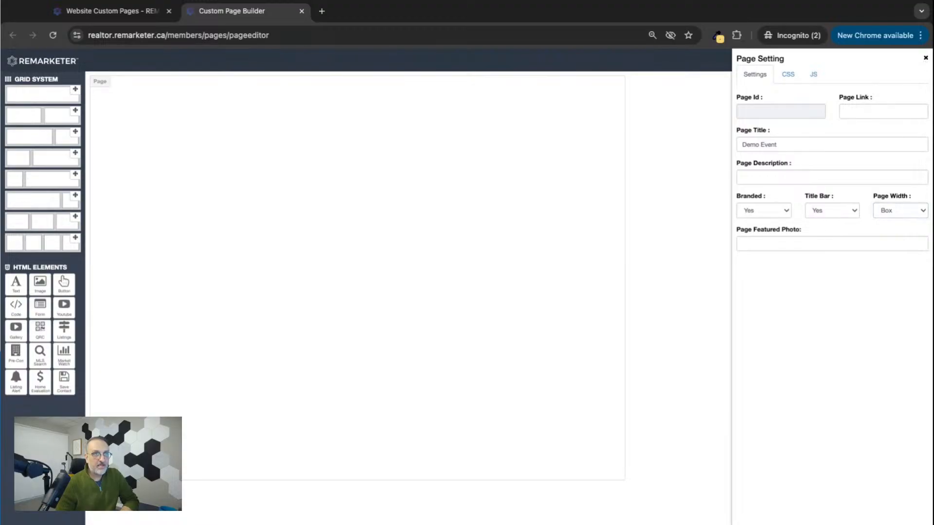
pyautogui.click(925, 59)
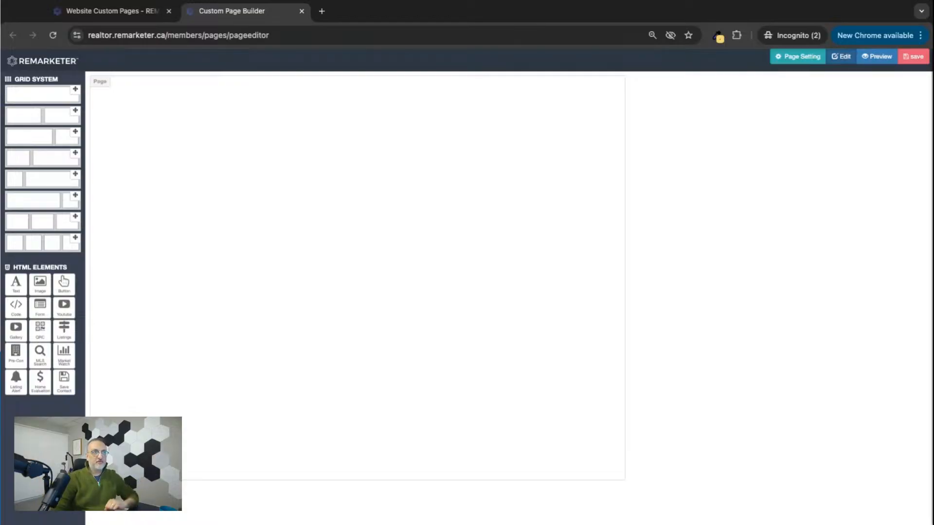
# Add a full-width single-column row to the page and place a text element in it.
pyautogui.moveTo(75, 90); pyautogui.dragTo(189, 100)
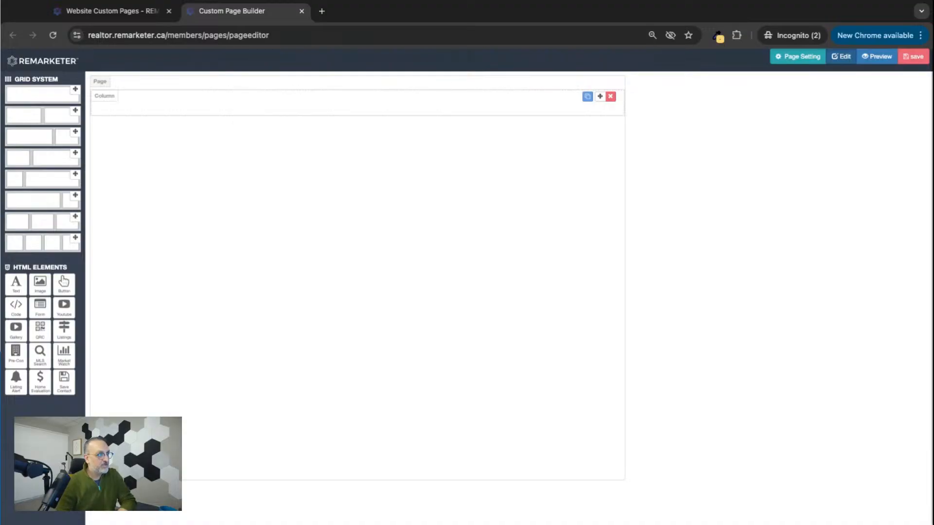
pyautogui.moveTo(15, 290); pyautogui.dragTo(214, 112)
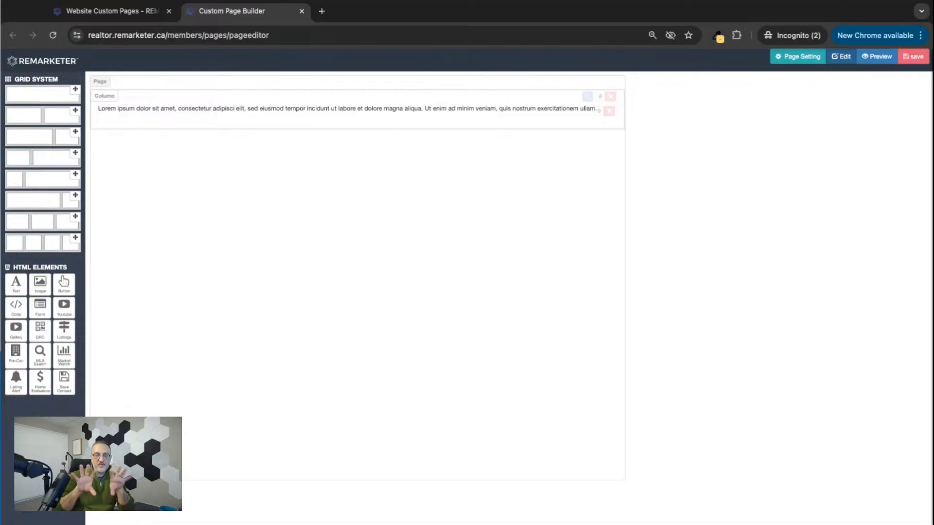
# Add an equal two-column row with an image element beside a text element, and place an empty four-column row beneath it.
pyautogui.click(76, 110)
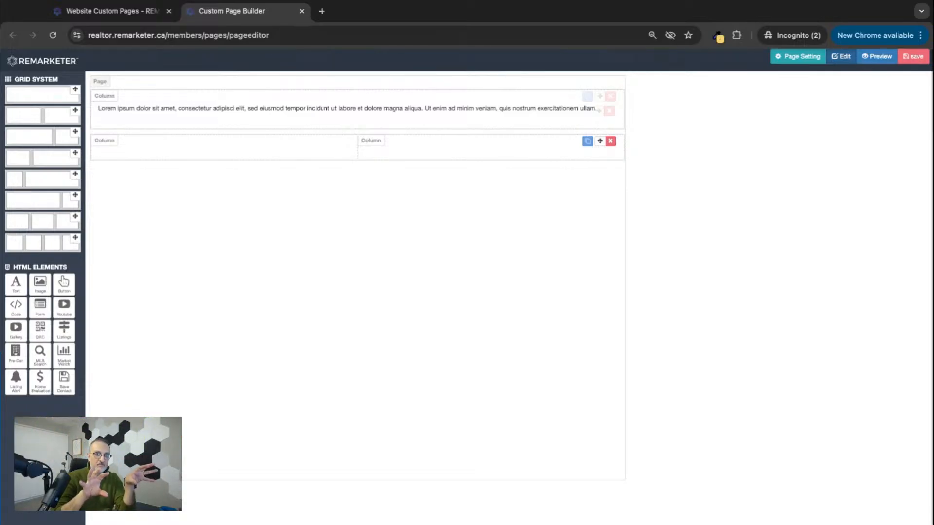
pyautogui.moveTo(38, 285); pyautogui.dragTo(194, 160)
pyautogui.moveTo(11, 291); pyautogui.dragTo(482, 160)
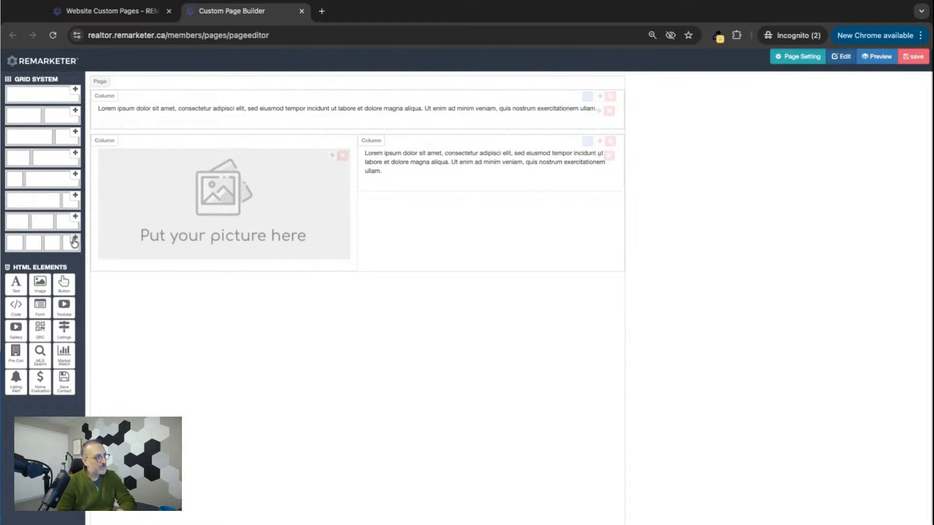
pyautogui.moveTo(74, 239); pyautogui.dragTo(265, 304)
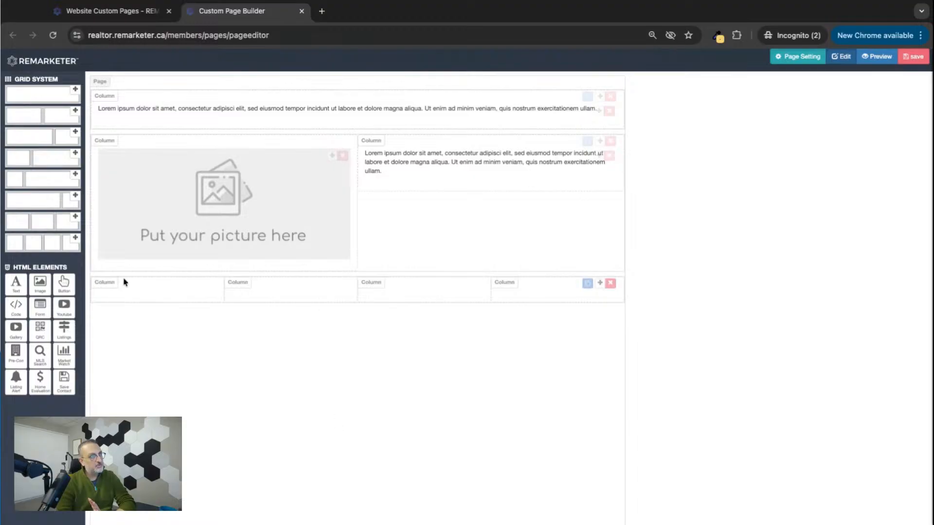
# Try nesting a wide-and-narrow two-column row inside the first column of the four-column row, and delete the nested row.
pyautogui.moveTo(74, 134); pyautogui.dragTo(156, 327)
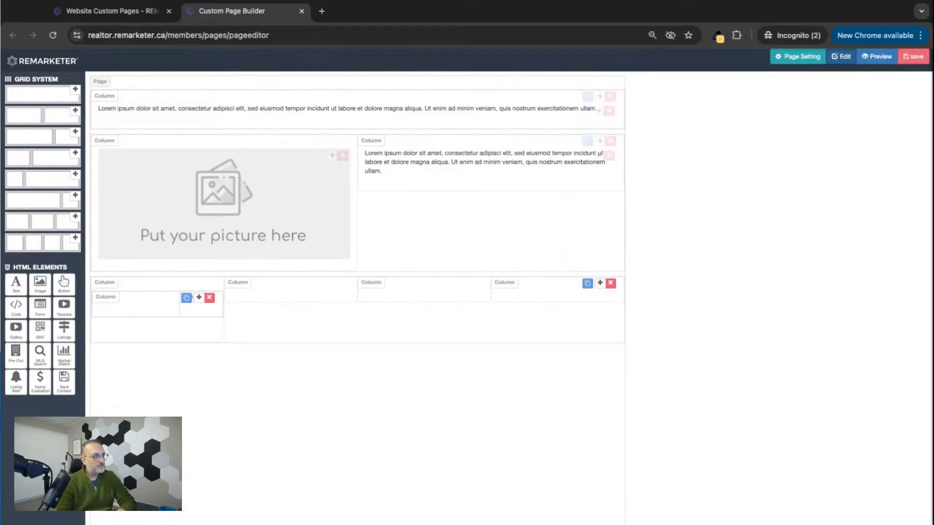
pyautogui.click(212, 301)
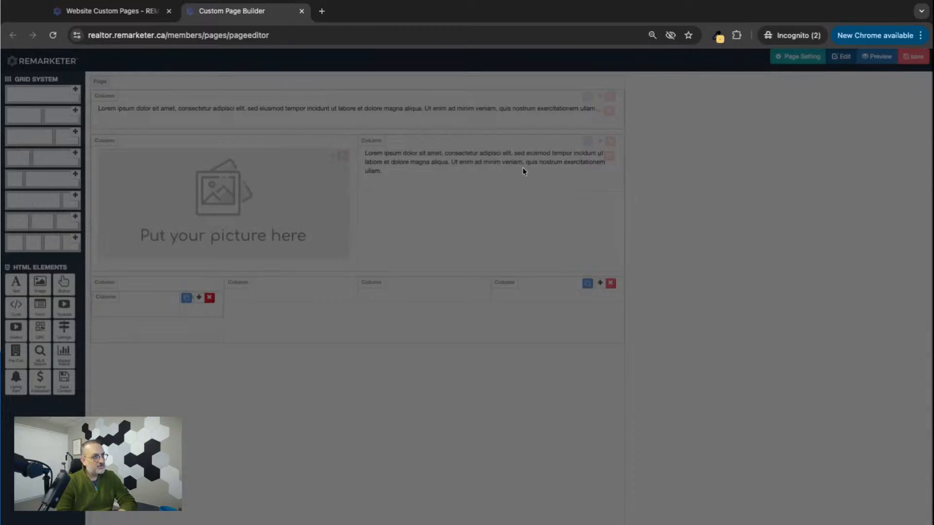
pyautogui.click(556, 127)
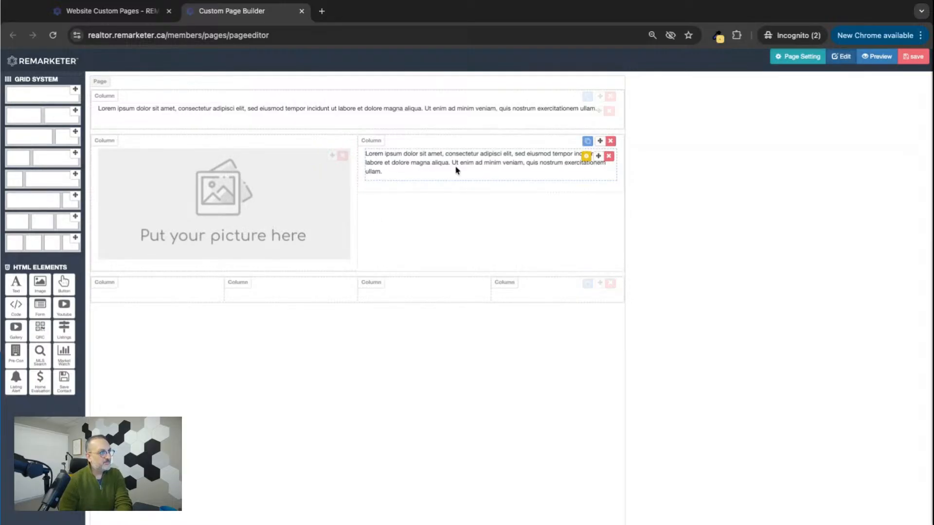
# Replace the image-and-text row with an empty two-column row that has a narrow first and a wide second column.
pyautogui.click(611, 142)
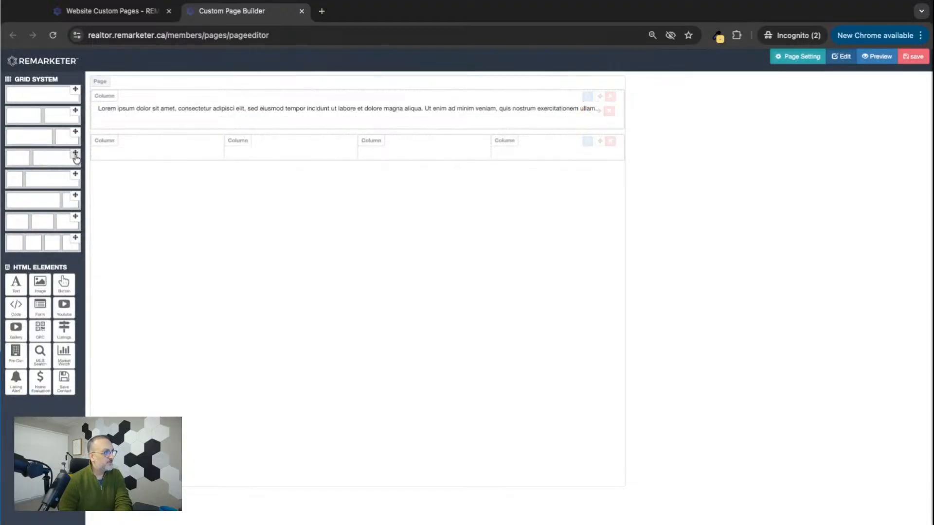
pyautogui.moveTo(76, 156); pyautogui.dragTo(173, 146)
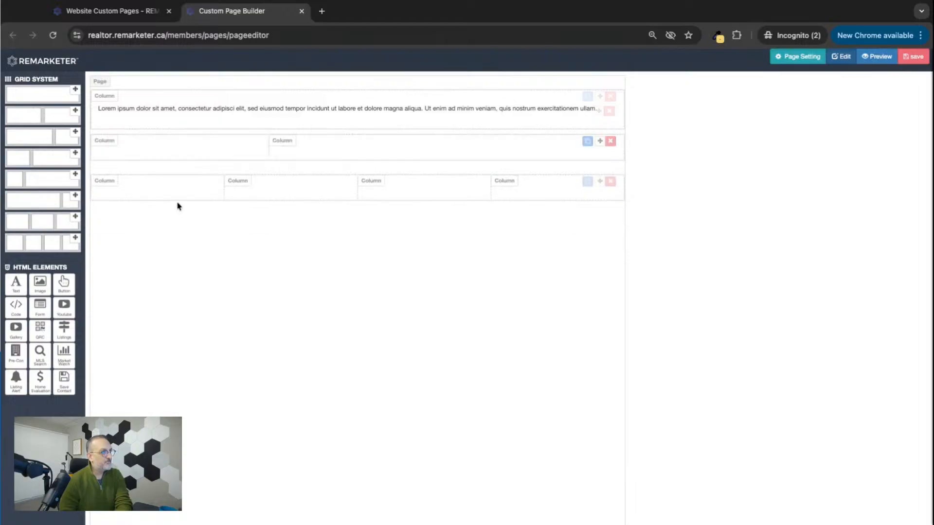
# Place an image element in the narrow column, and a text element with a form element beneath it in the wide column.
pyautogui.moveTo(38, 286); pyautogui.dragTo(115, 193)
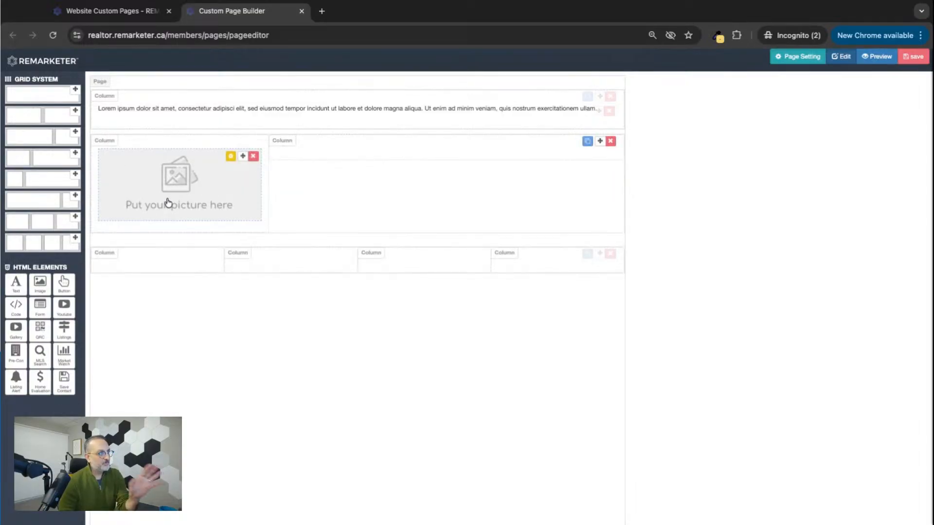
pyautogui.moveTo(16, 287); pyautogui.dragTo(342, 180)
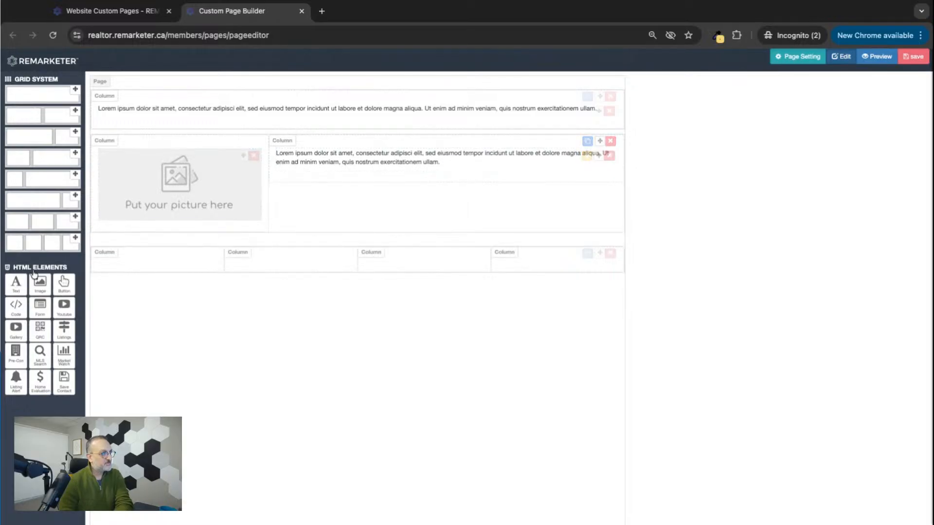
pyautogui.moveTo(40, 310); pyautogui.dragTo(397, 236)
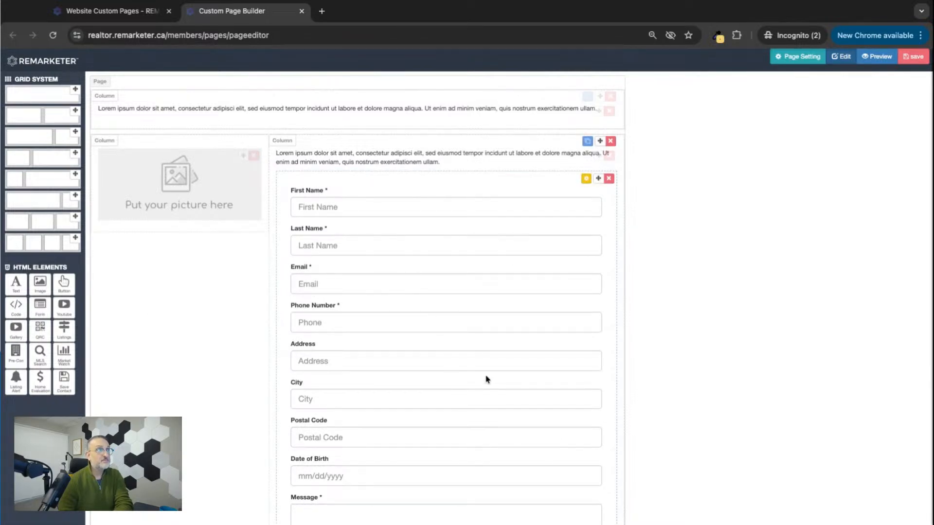
pyautogui.scroll(-8, 487, 379)
pyautogui.scroll(8, 487, 379)
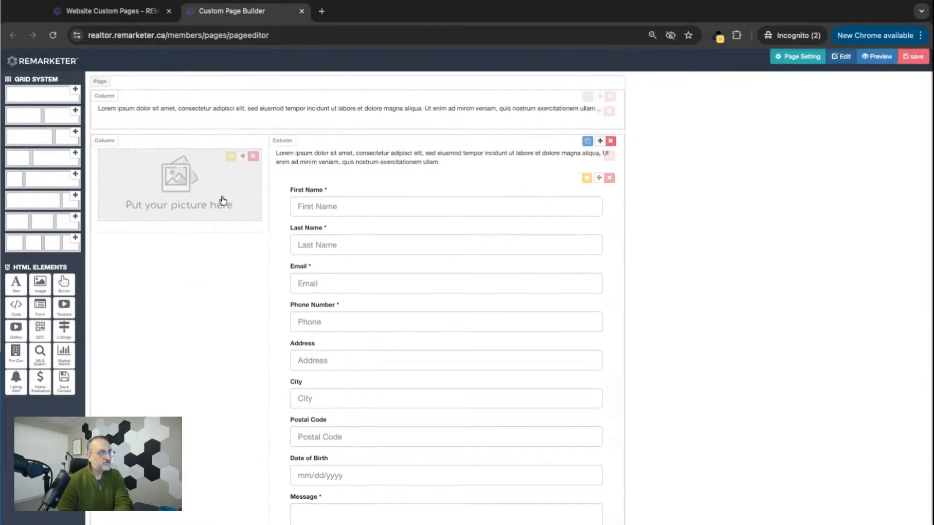
pyautogui.scroll(-6, 419, 357)
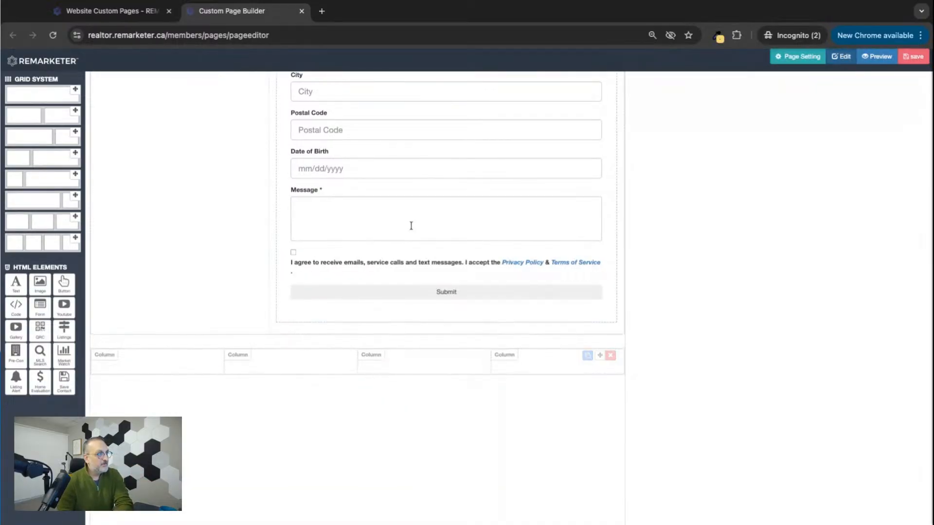
pyautogui.scroll(6, 411, 224)
# Try an image element in the first column of the four-column row, and delete that row.
pyautogui.scroll(-7, 411, 225)
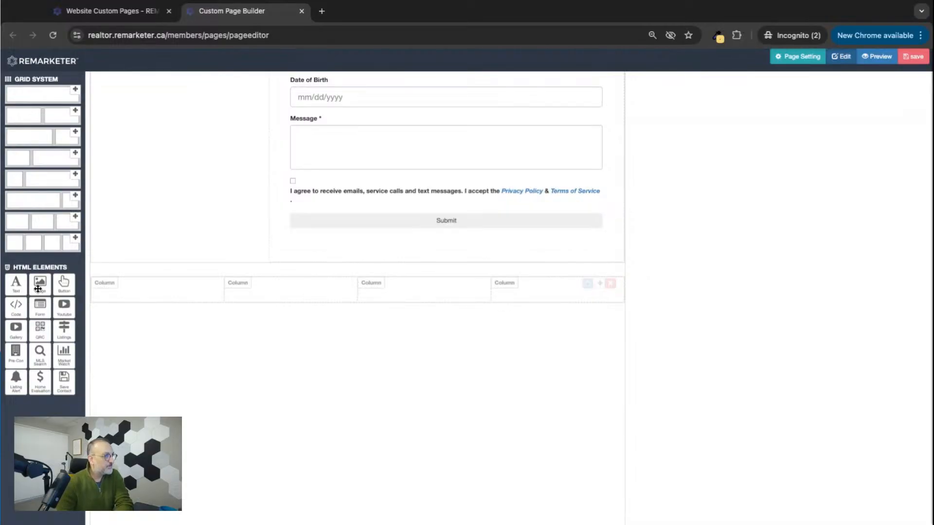
pyautogui.moveTo(40, 283); pyautogui.dragTo(189, 304)
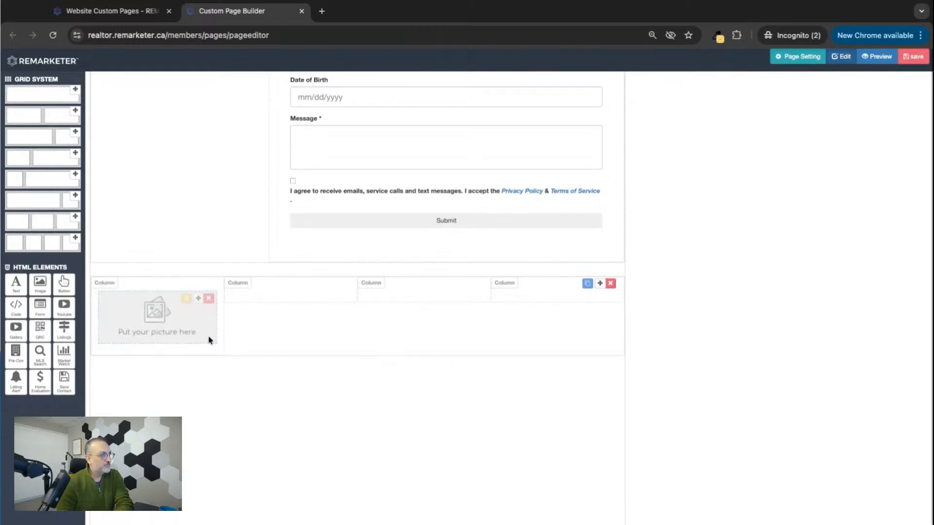
pyautogui.click(609, 285)
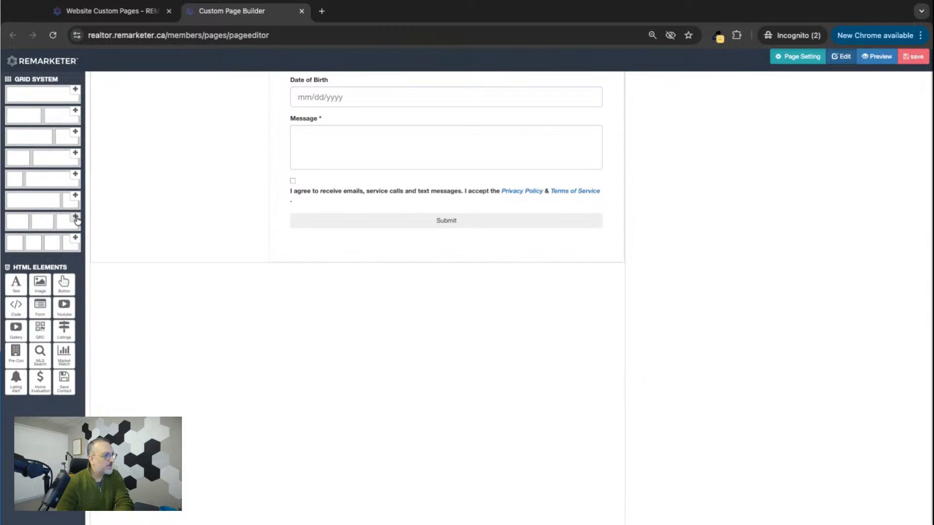
# Add an equal three-column row beneath the form row and place a YouTube element in each column.
pyautogui.moveTo(76, 220); pyautogui.dragTo(253, 316)
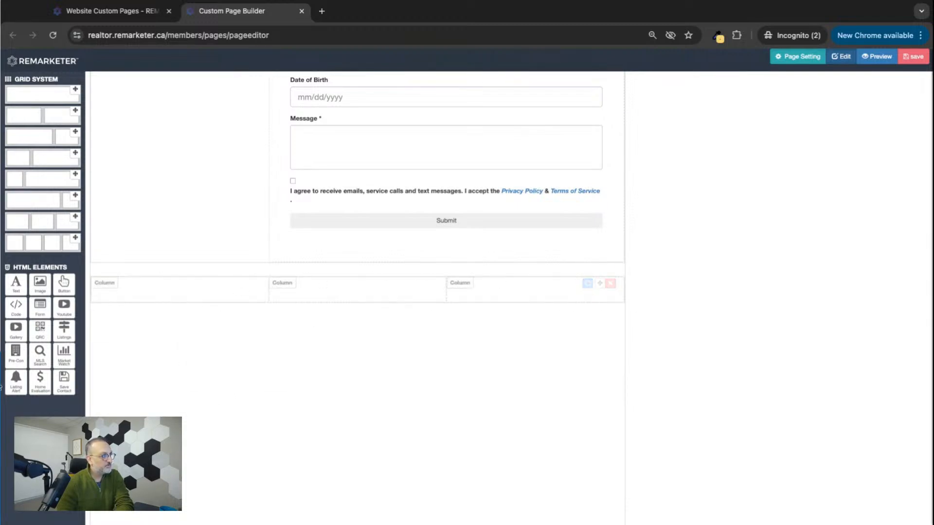
pyautogui.moveTo(64, 305); pyautogui.dragTo(299, 300)
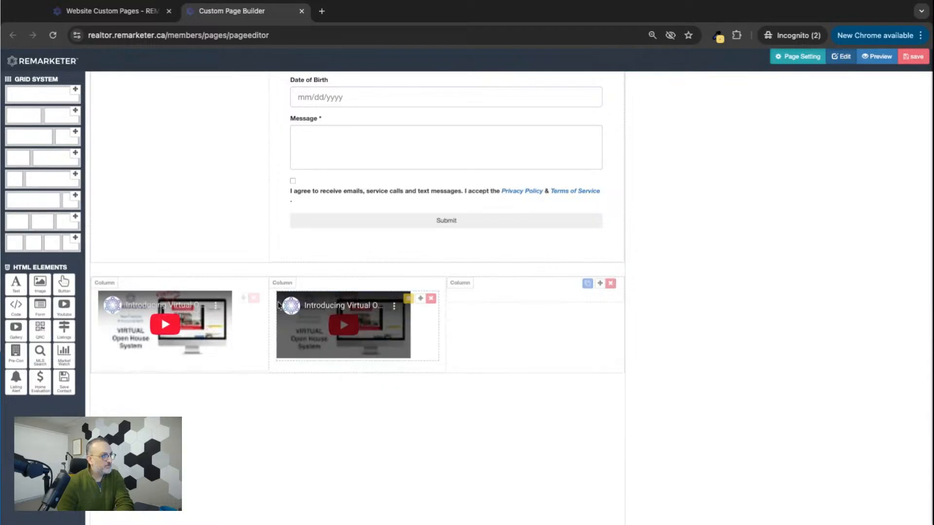
pyautogui.moveTo(60, 305); pyautogui.dragTo(486, 312)
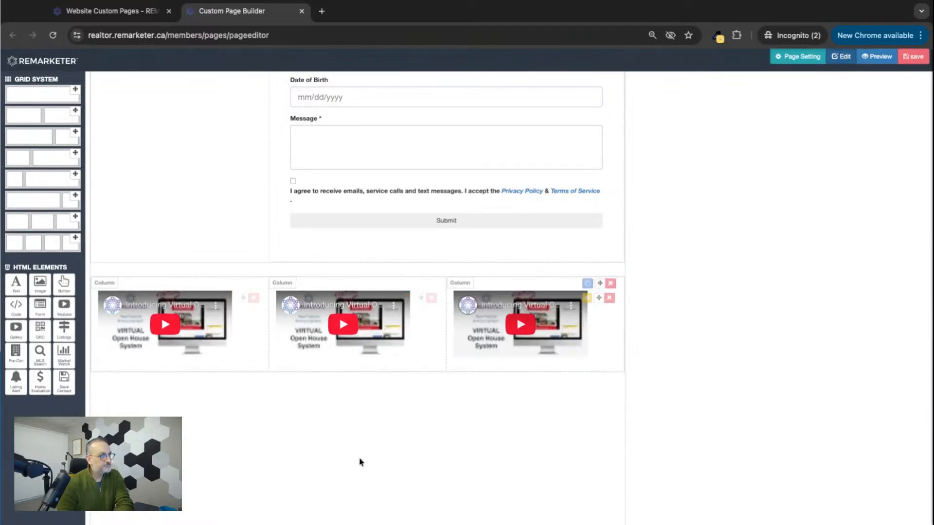
# Below the videos, add a single-column row with a text element and a three-column row with a button element in its middle column.
pyautogui.scroll(8, 280, 460)
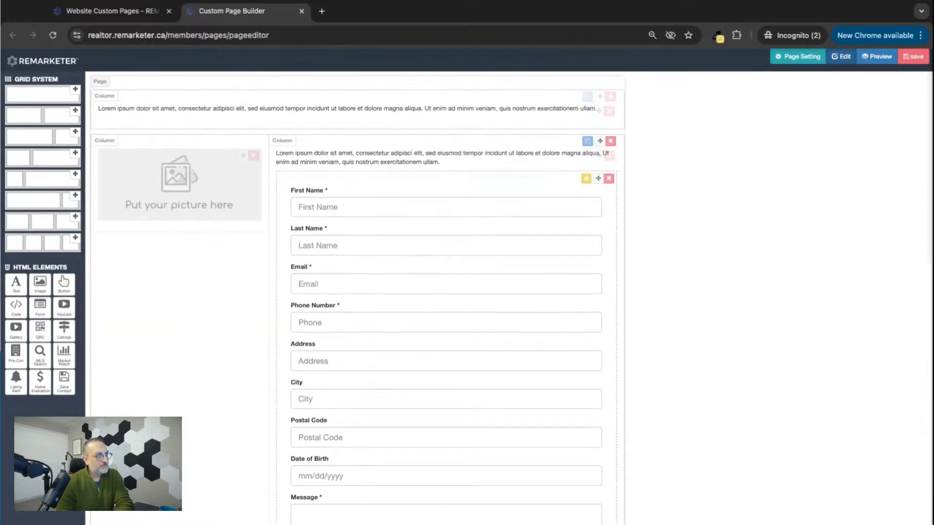
pyautogui.scroll(-10, 280, 460)
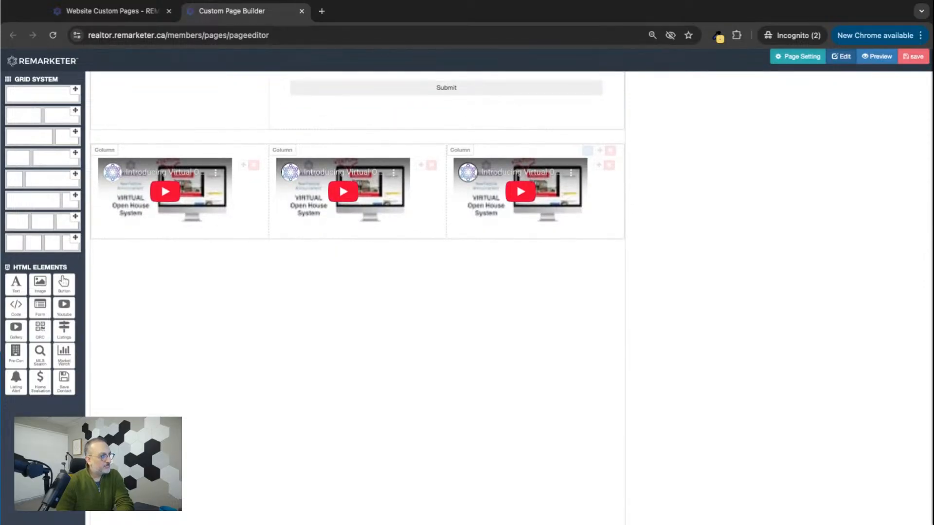
pyautogui.scroll(10, 161, 182)
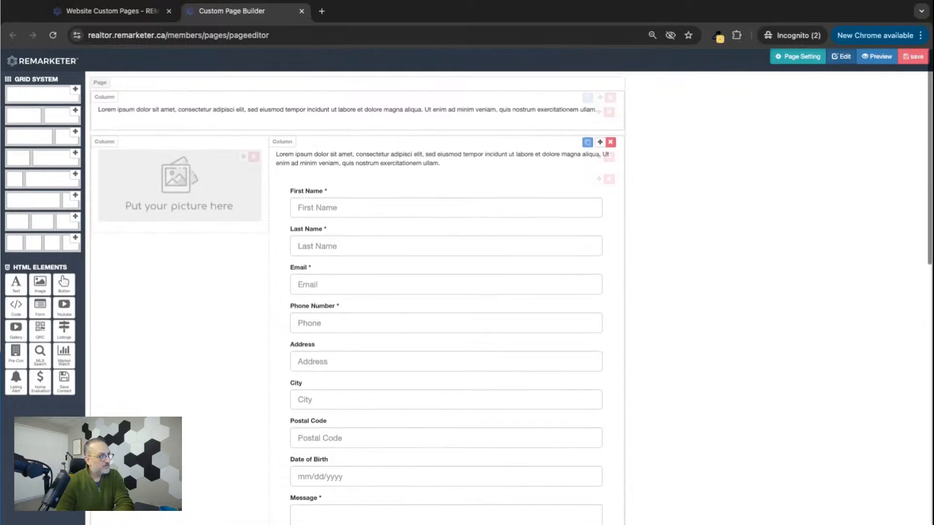
pyautogui.scroll(-8, 161, 325)
pyautogui.scroll(-2, 161, 325)
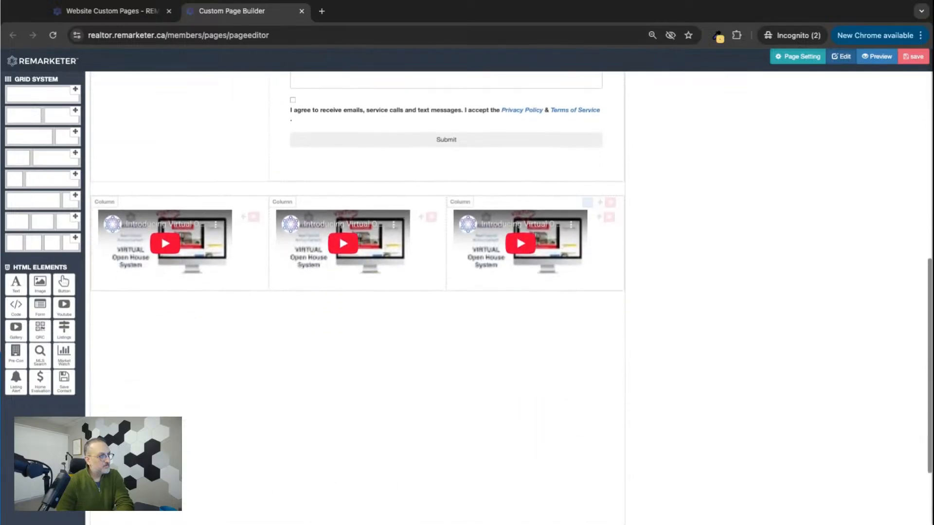
pyautogui.scroll(1, 162, 226)
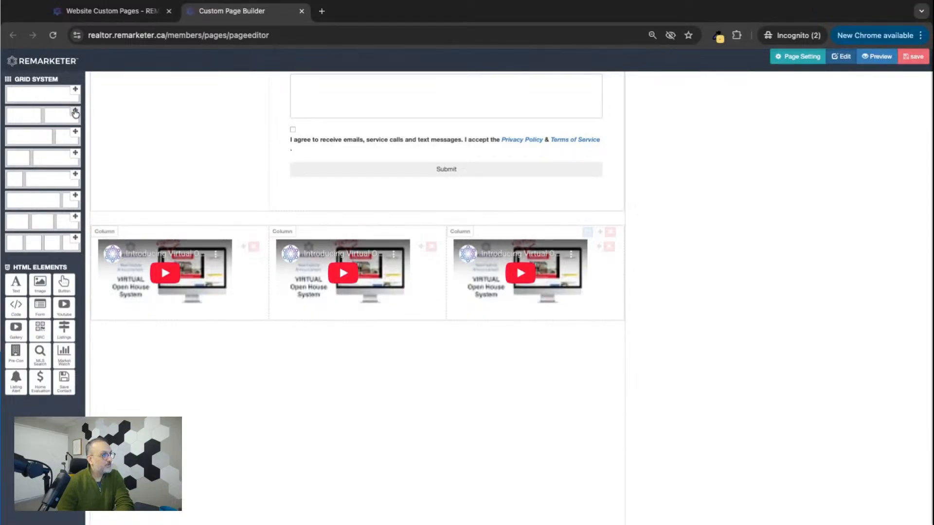
pyautogui.moveTo(76, 90); pyautogui.dragTo(336, 348)
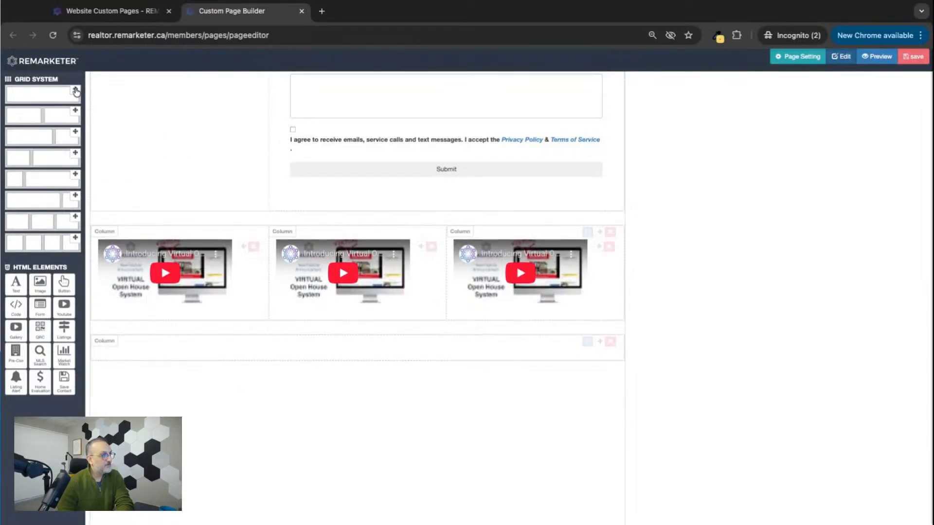
pyautogui.moveTo(16, 283); pyautogui.dragTo(250, 349)
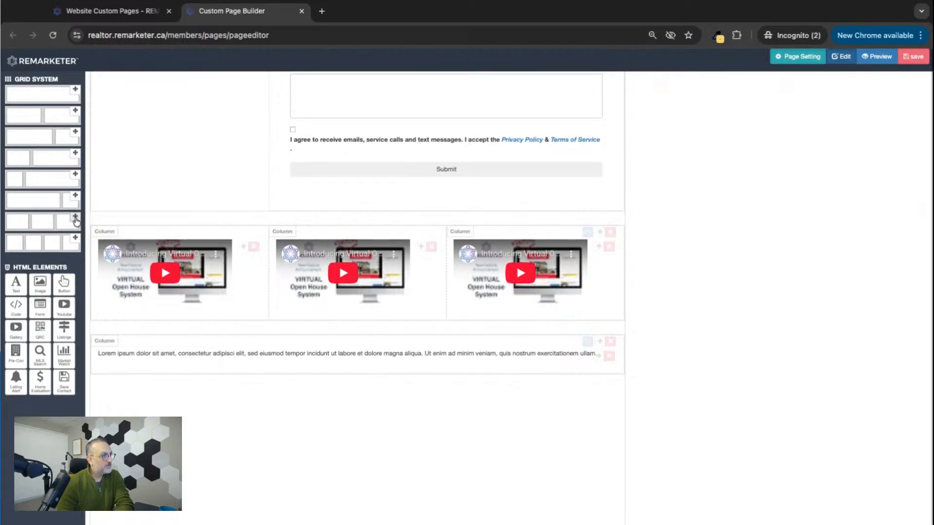
pyautogui.moveTo(76, 221); pyautogui.dragTo(240, 427)
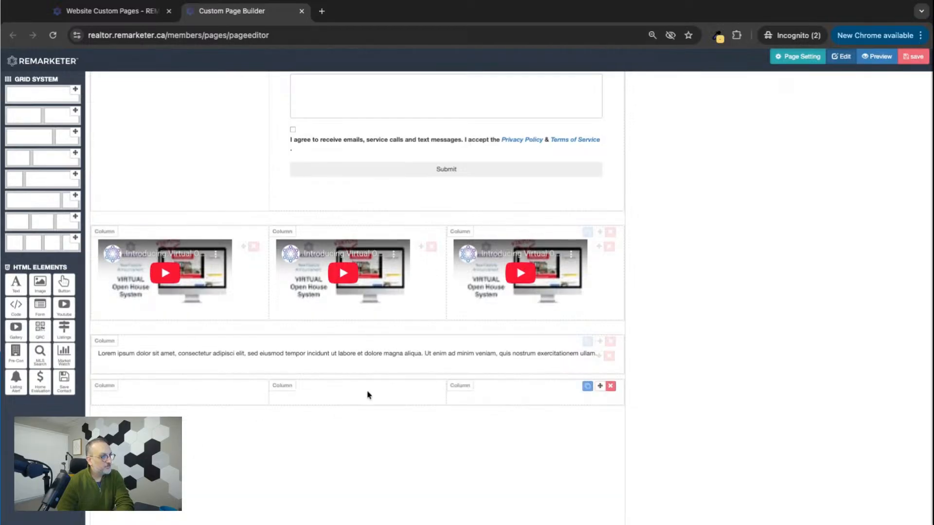
pyautogui.moveTo(63, 286); pyautogui.dragTo(374, 391)
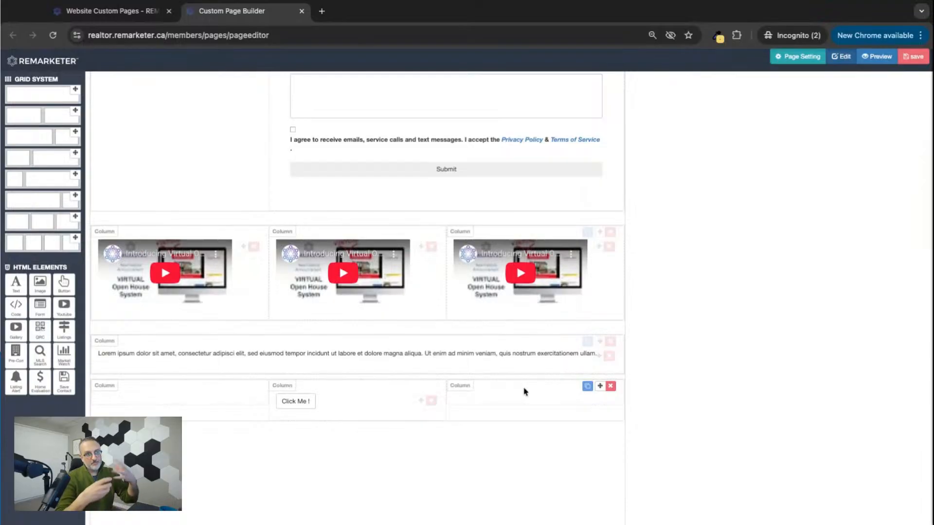
# Look over the whole page layout, from the first text row through the form and videos to the button row.
pyautogui.scroll(9, 357, 292)
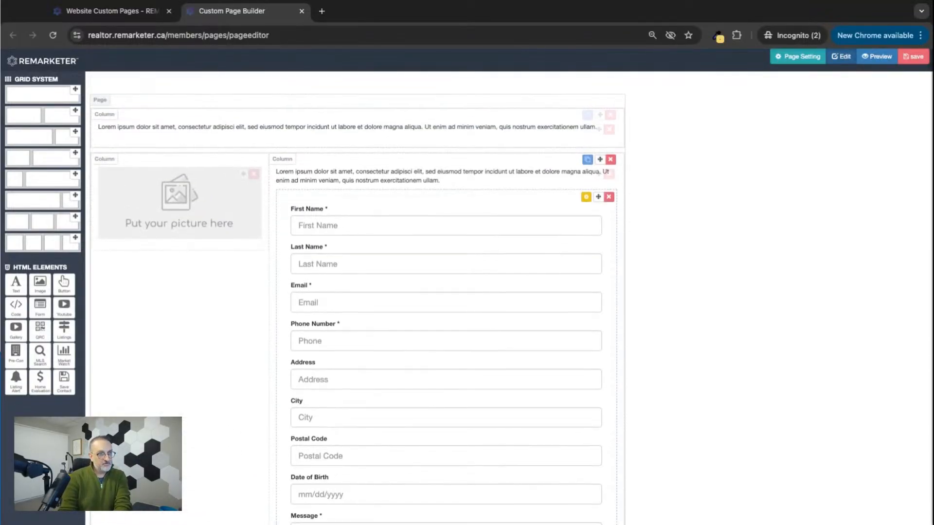
pyautogui.scroll(-2, 446, 292)
pyautogui.scroll(-7, 445, 292)
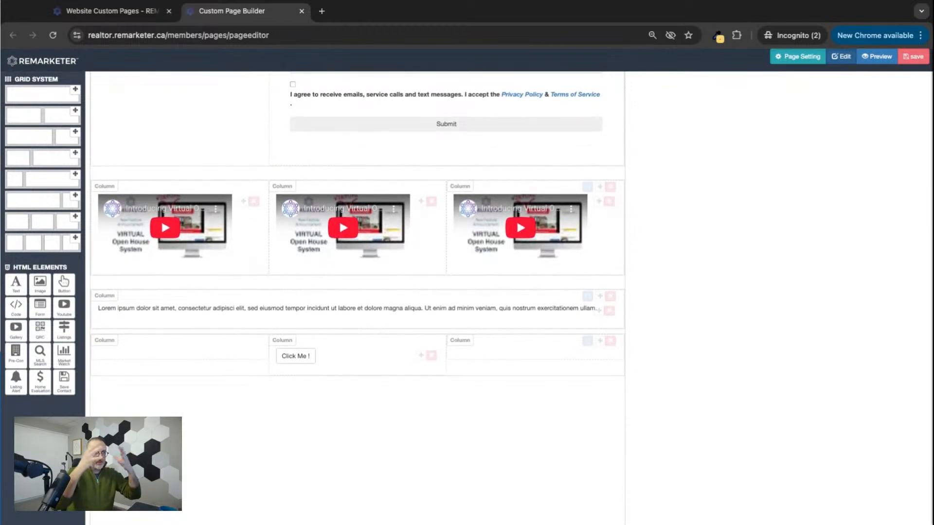
pyautogui.scroll(9, 161, 218)
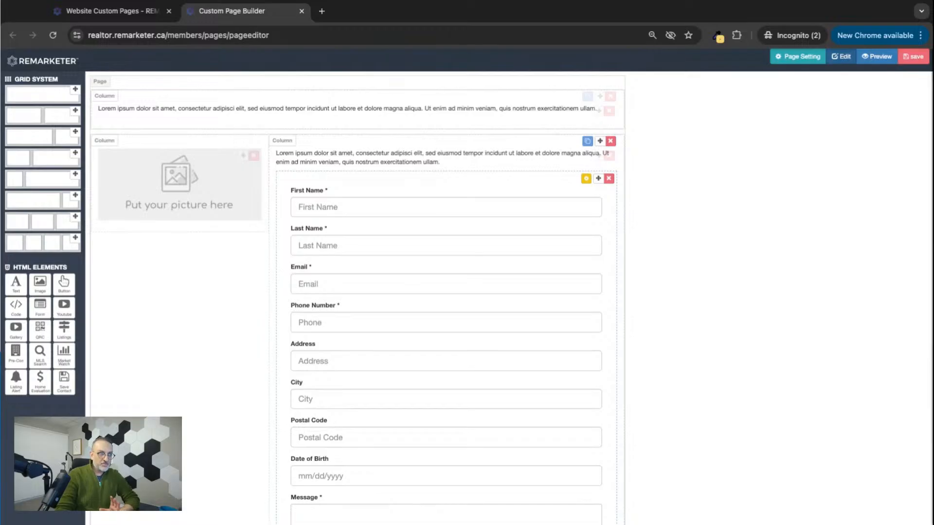
pyautogui.scroll(-1, 381, 117)
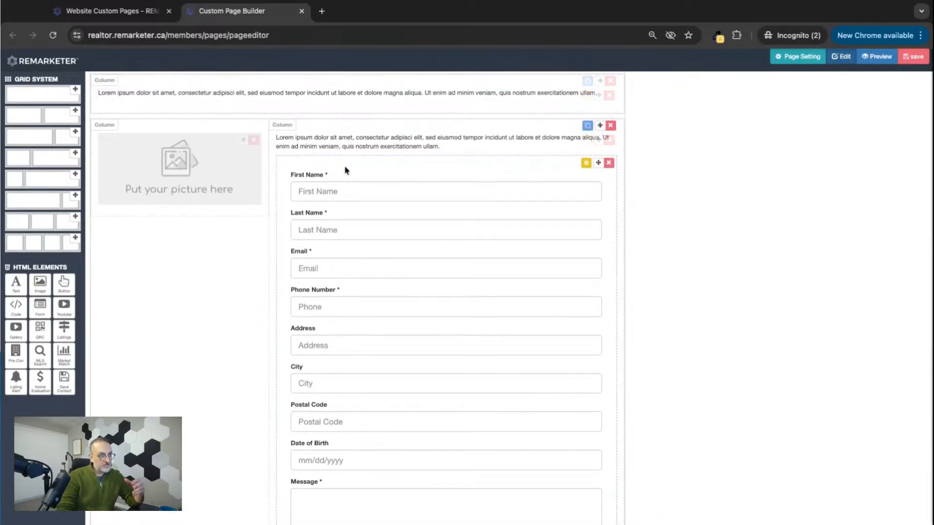
pyautogui.scroll(-7, 343, 168)
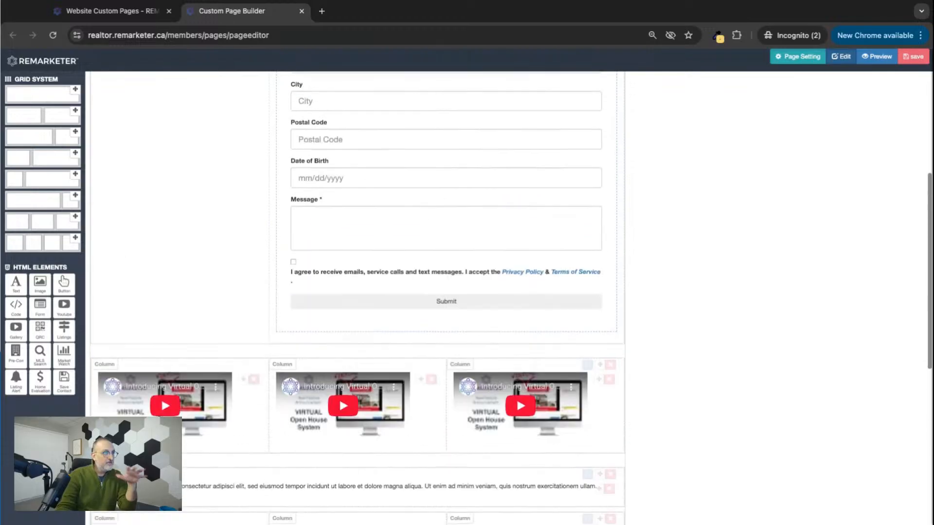
pyautogui.scroll(5, 266, 175)
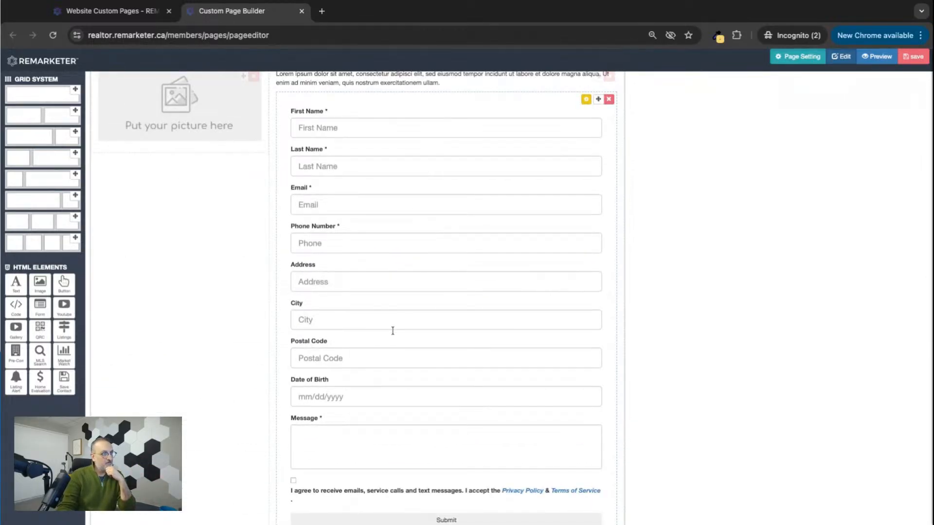
pyautogui.scroll(-8, 392, 331)
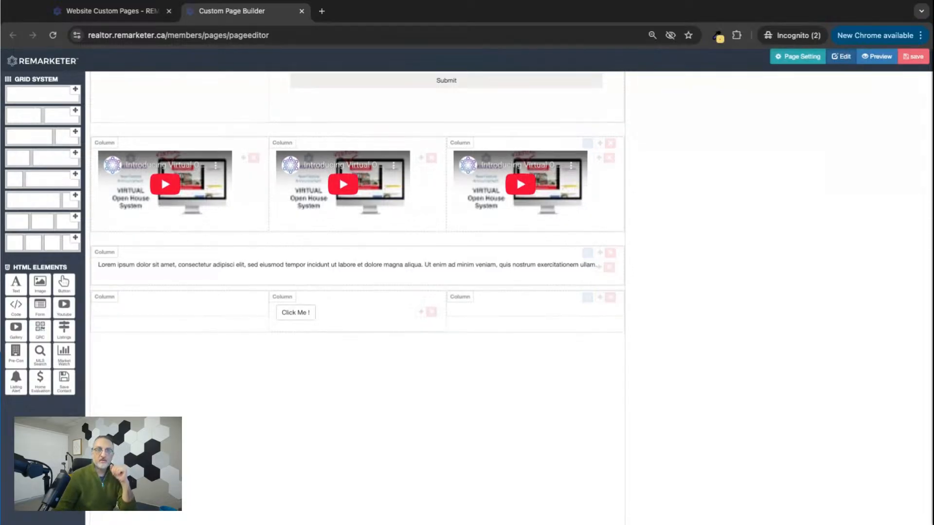
pyautogui.scroll(10, 340, 175)
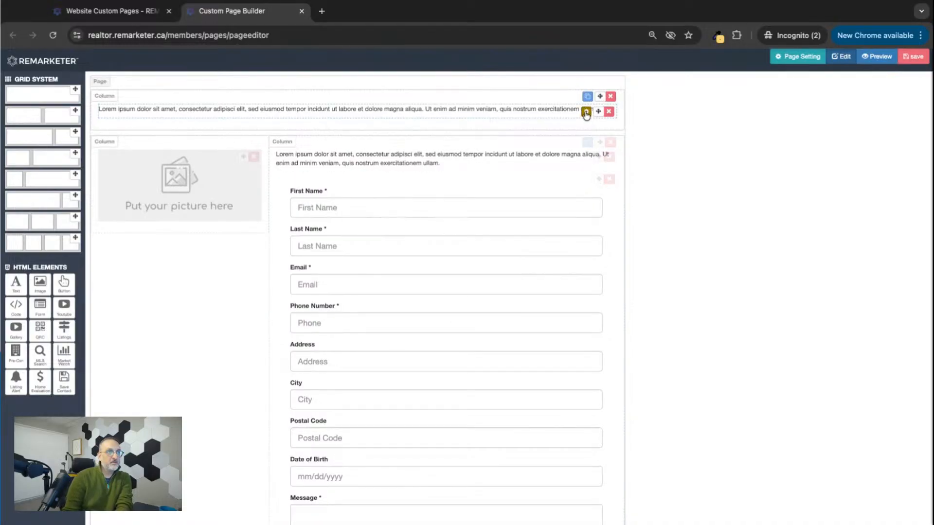
# Open the ChatGPT Writing Wizard for the first row's paragraph text and choose content for a landing page as what to write.
pyautogui.click(586, 113)
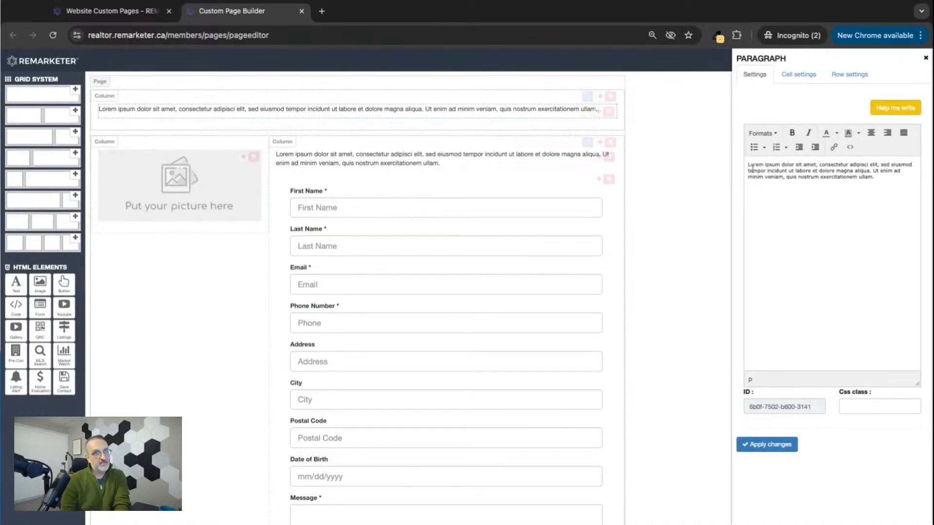
pyautogui.hotkey('ctrl', 'a')
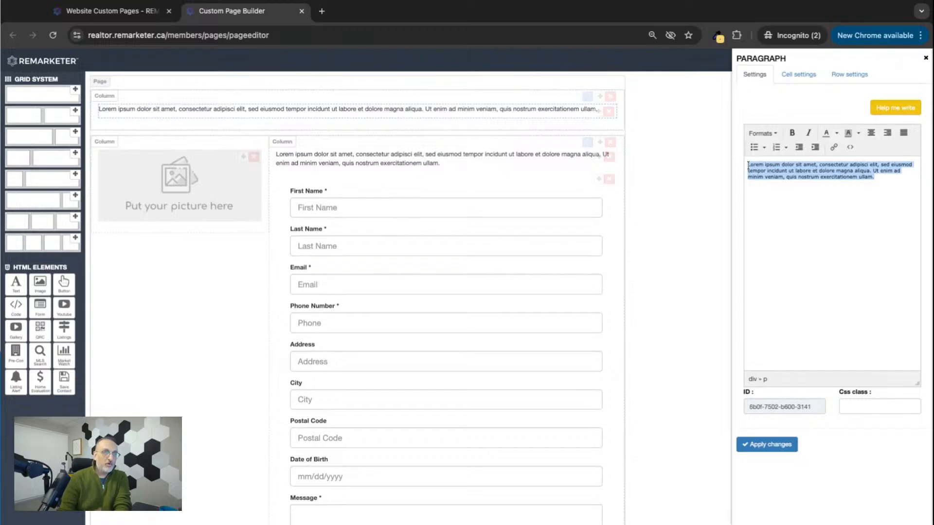
pyautogui.click(899, 110)
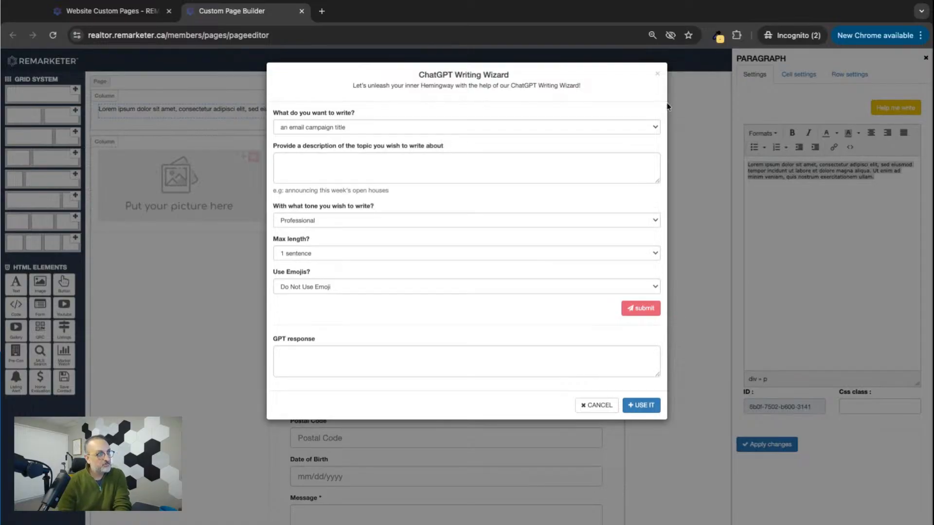
pyautogui.click(348, 134)
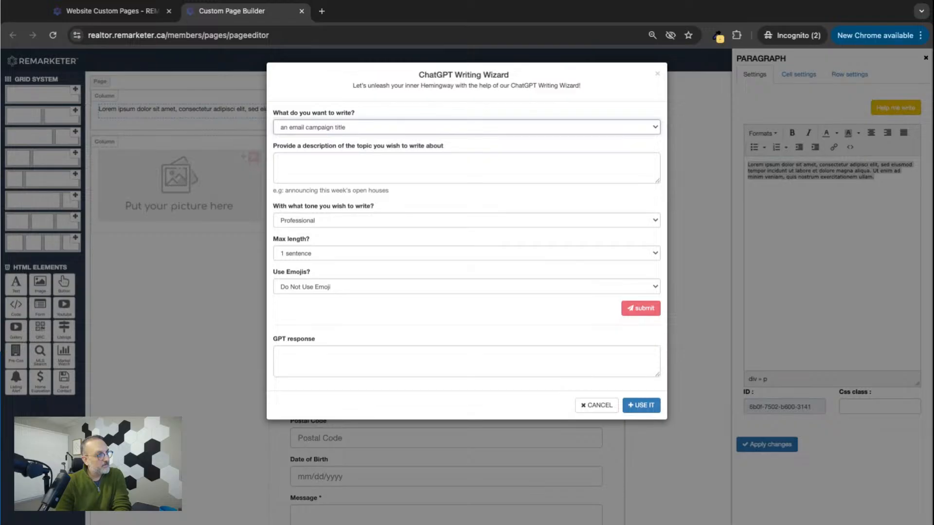
pyautogui.click(318, 181)
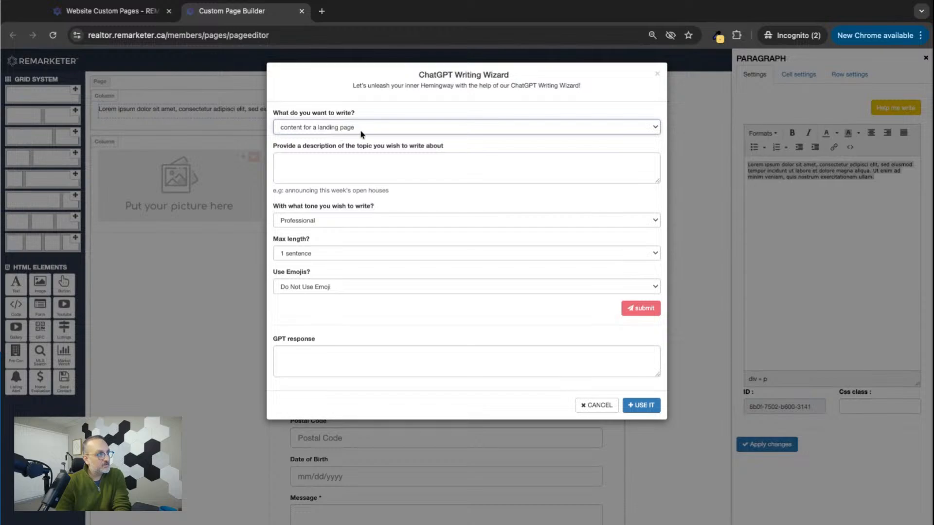
# Begin the wizard's topic description with "Welcome and thank you for visiting my demo event.".
pyautogui.click(301, 157)
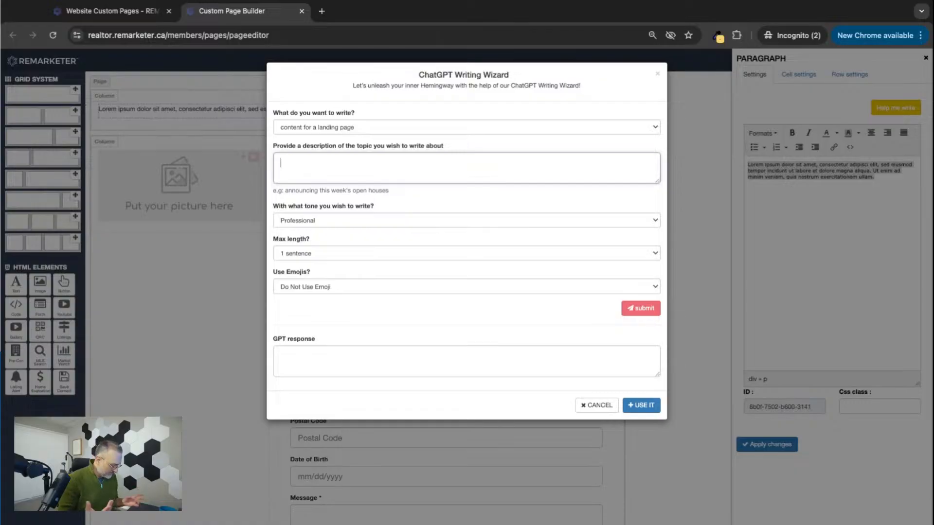
pyautogui.write('Wel')
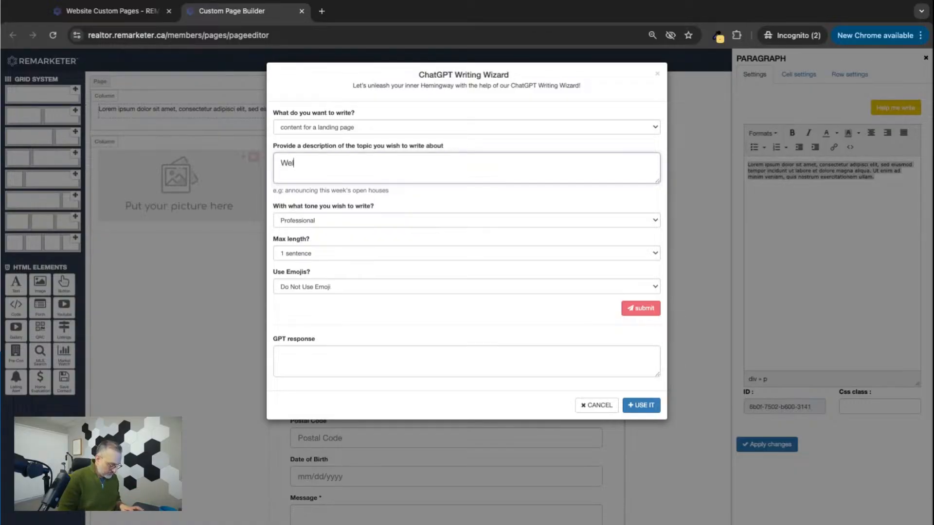
pyautogui.write('come and ')
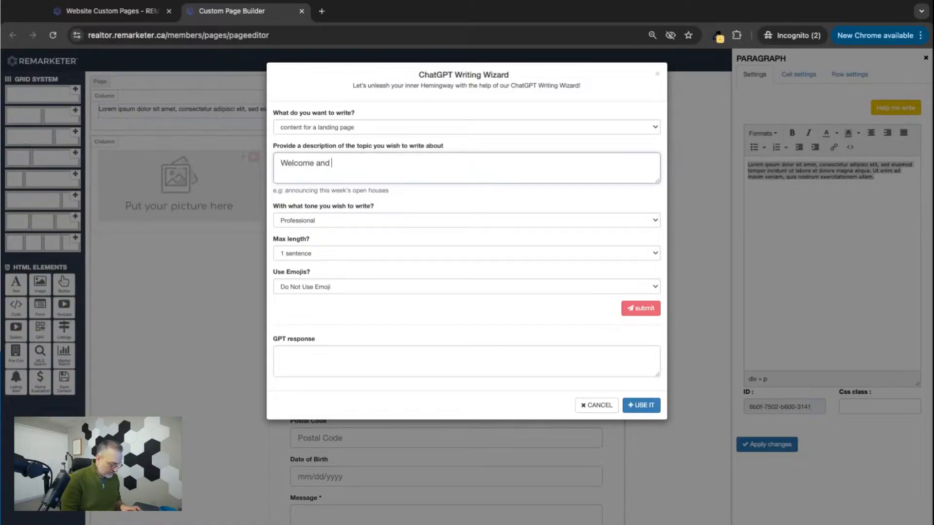
pyautogui.write('thank you for visitin')
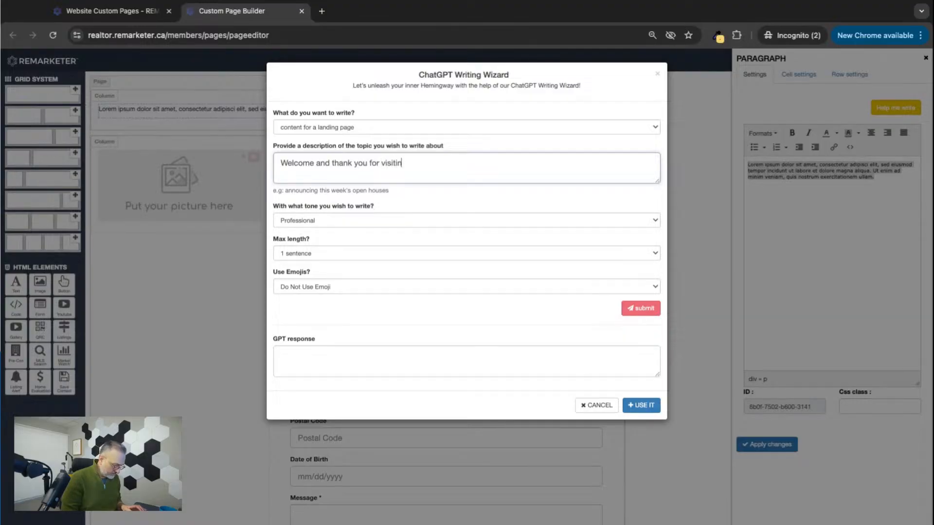
pyautogui.write('g my demo ')
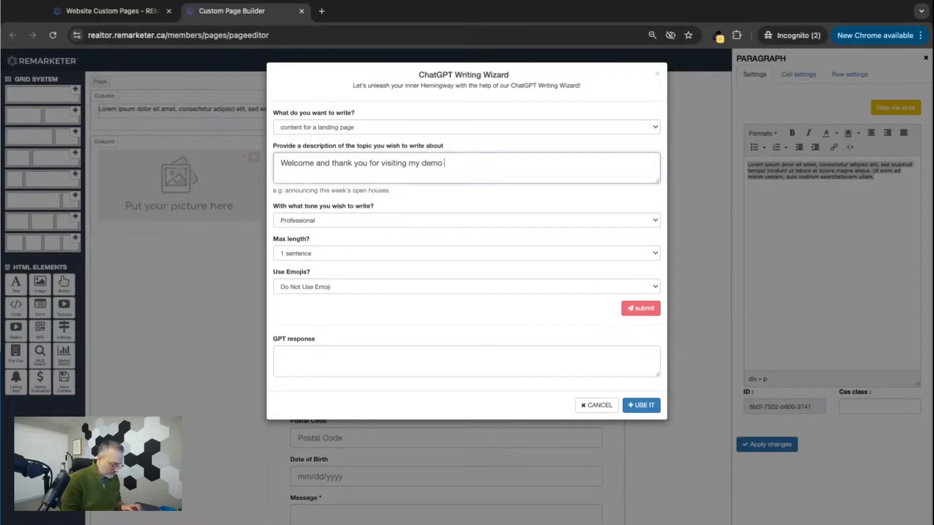
pyautogui.write('event. Ple')
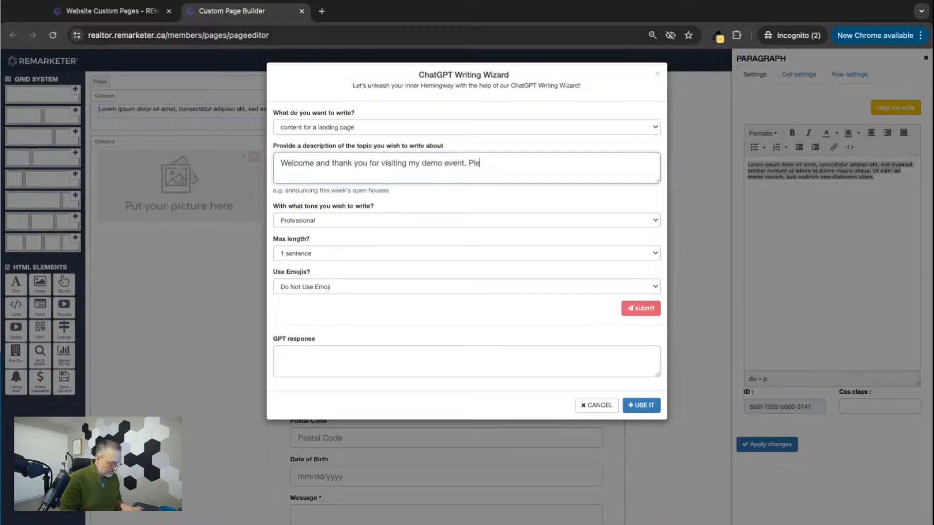
# Continue the description with "Please fill out the form below so that we can provide you with the latest market updates as discussed.".
pyautogui.write('ase fill out ')
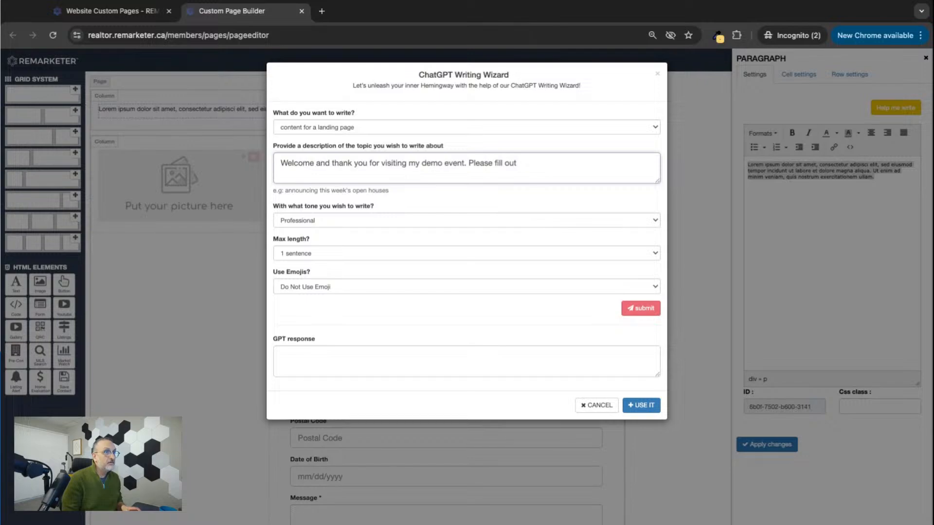
pyautogui.write('the form below')
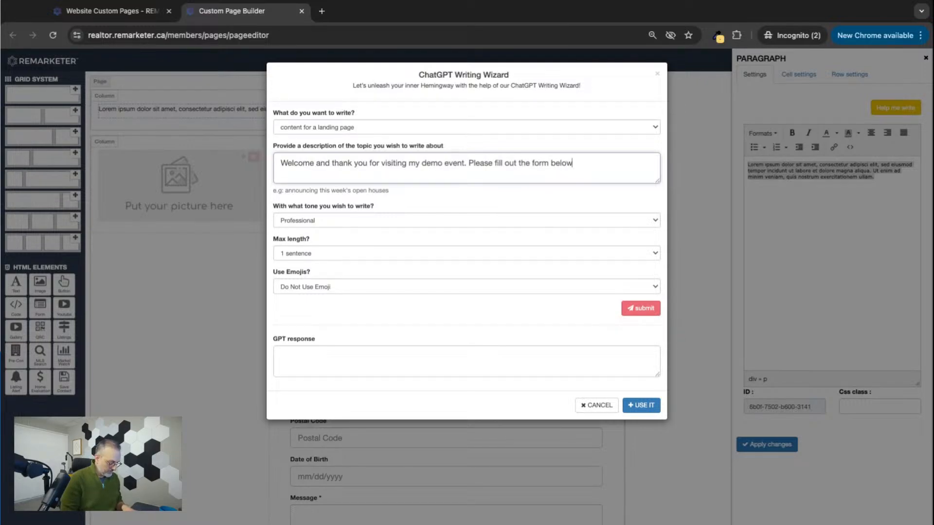
pyautogui.write(' so that we can provide you with the latest market ')
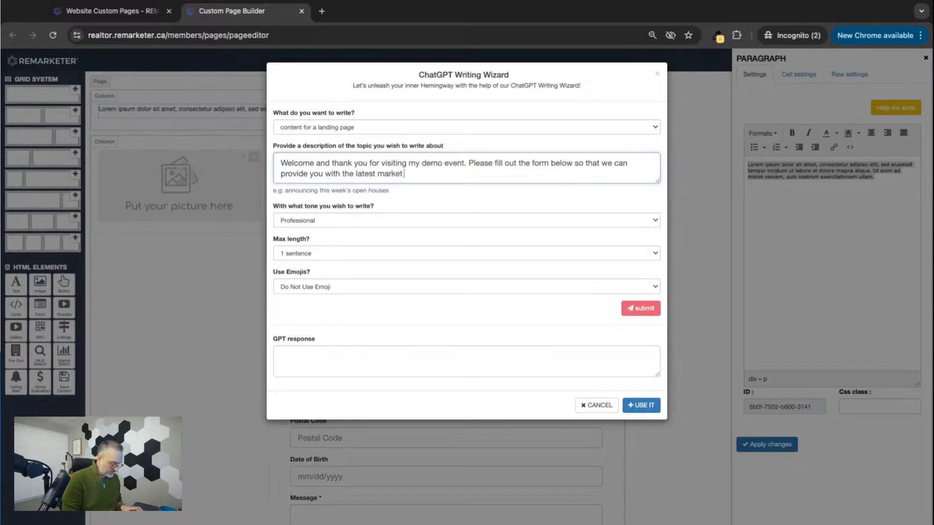
pyautogui.write('updates as discussed. ')
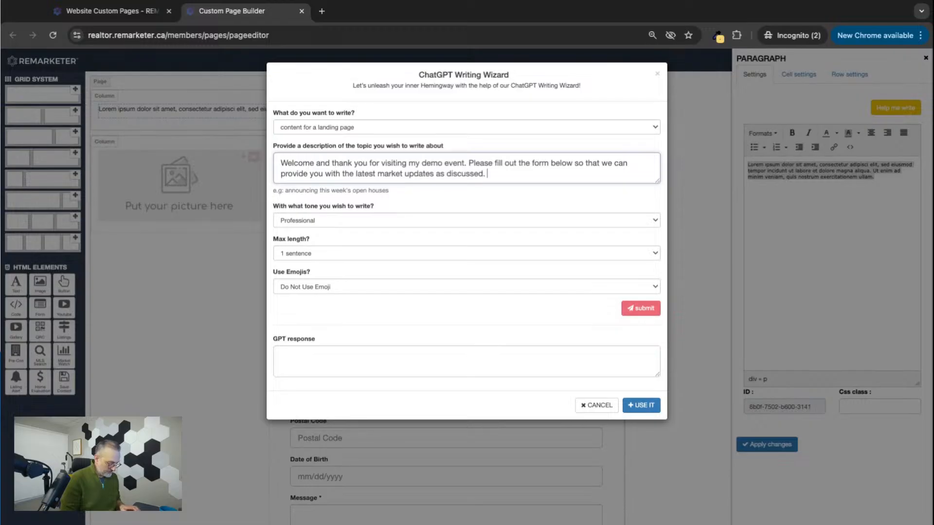
# End the topic description with "The videos below are some client testimonials you can find useful".
pyautogui.write('The vide')
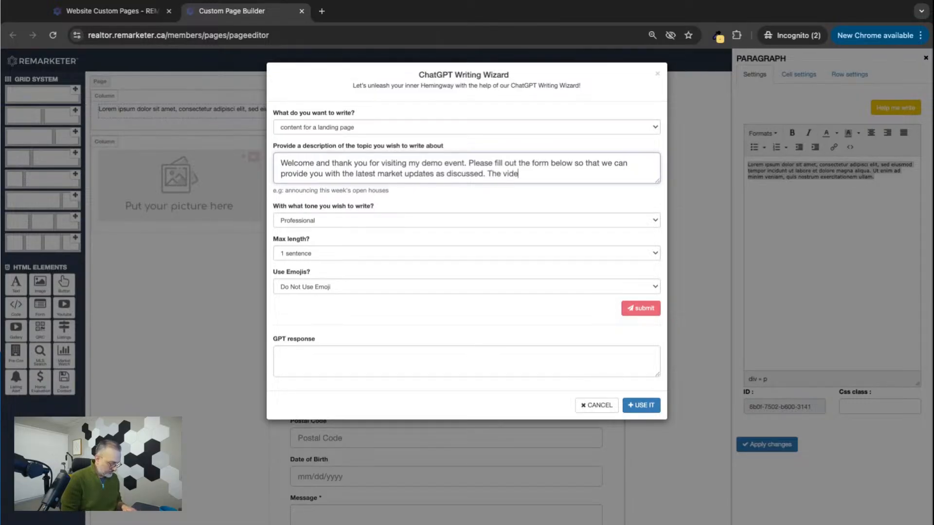
pyautogui.write('os below ')
pyautogui.write('are s')
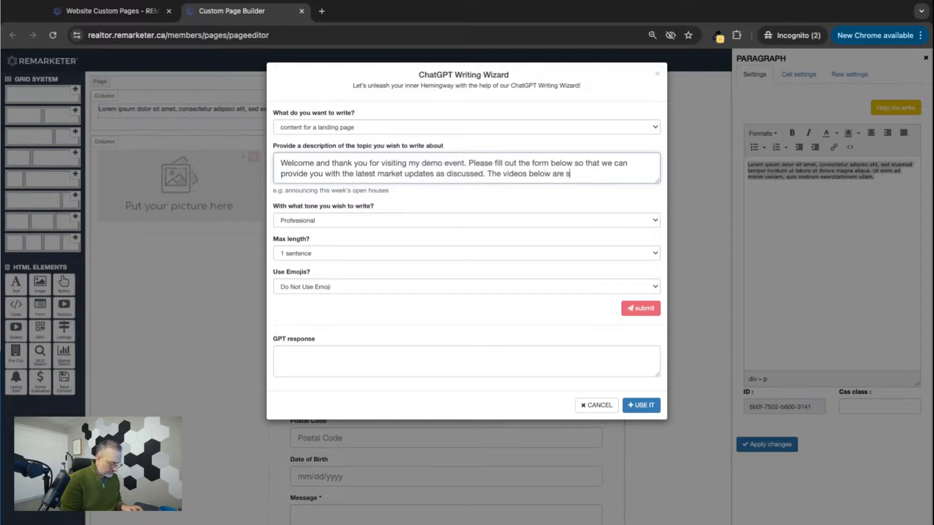
pyautogui.write('ome client tes')
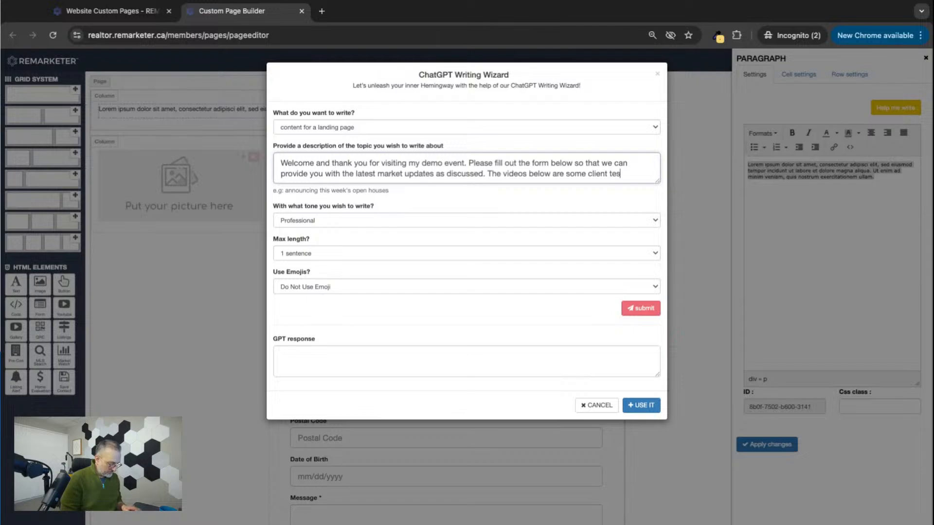
pyautogui.write('timonials you ')
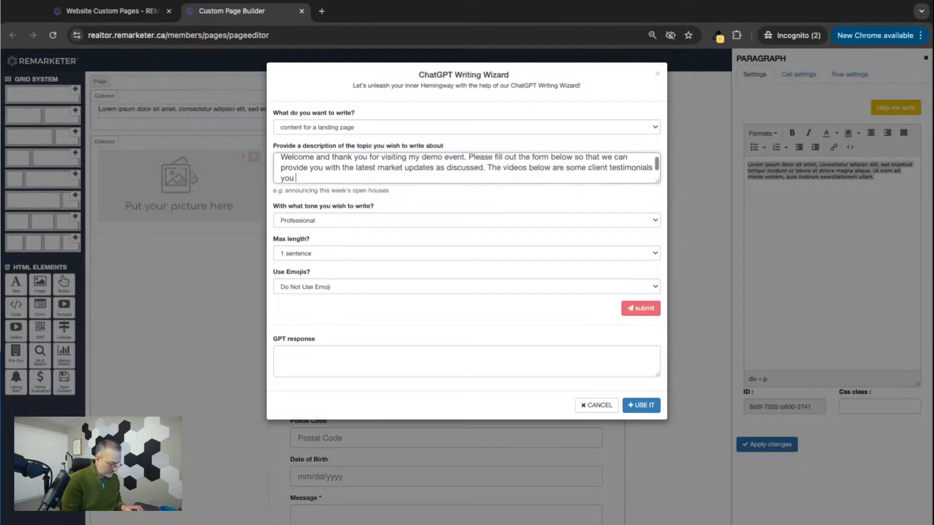
pyautogui.write('can finf usefu')
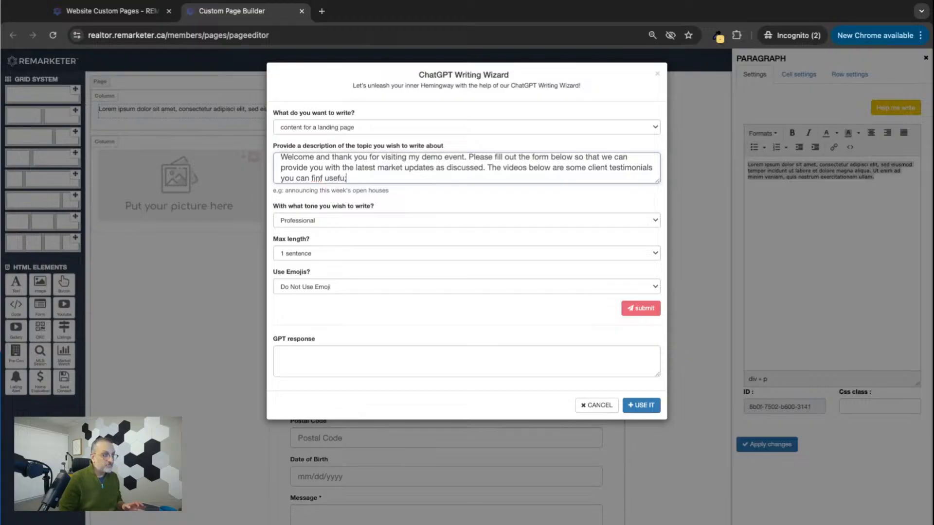
pyautogui.write('l')
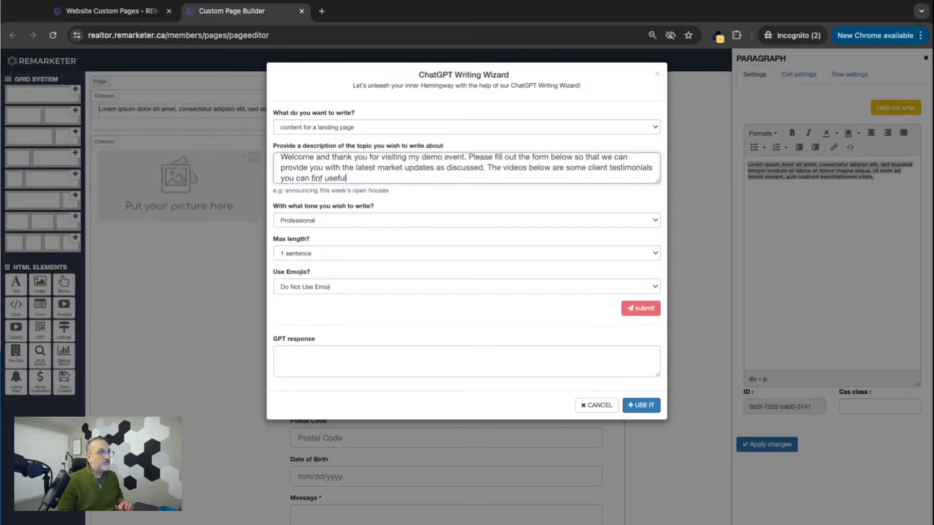
pyautogui.click(321, 179)
pyautogui.press('Delete')
pyautogui.write('d')
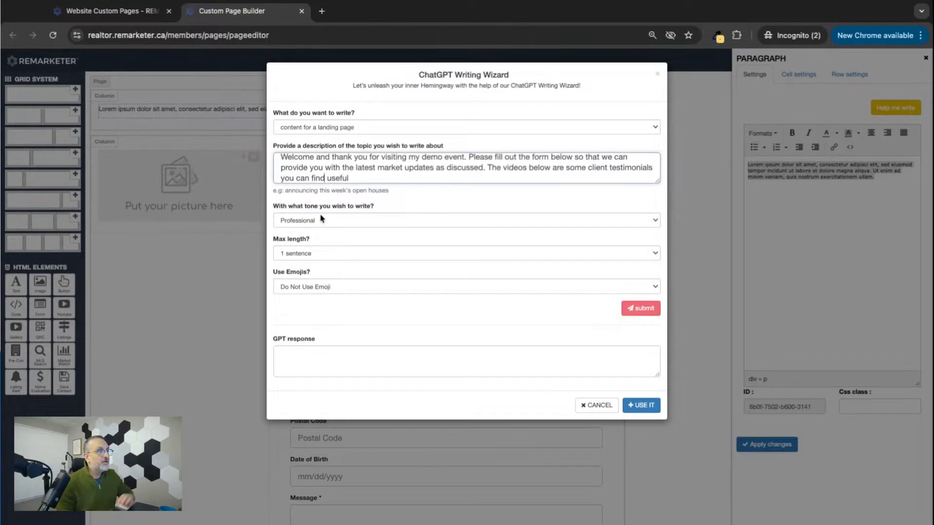
# Generate a response with a maximum length of 2 paragraph and use it as the first row's text.
pyautogui.click(308, 253)
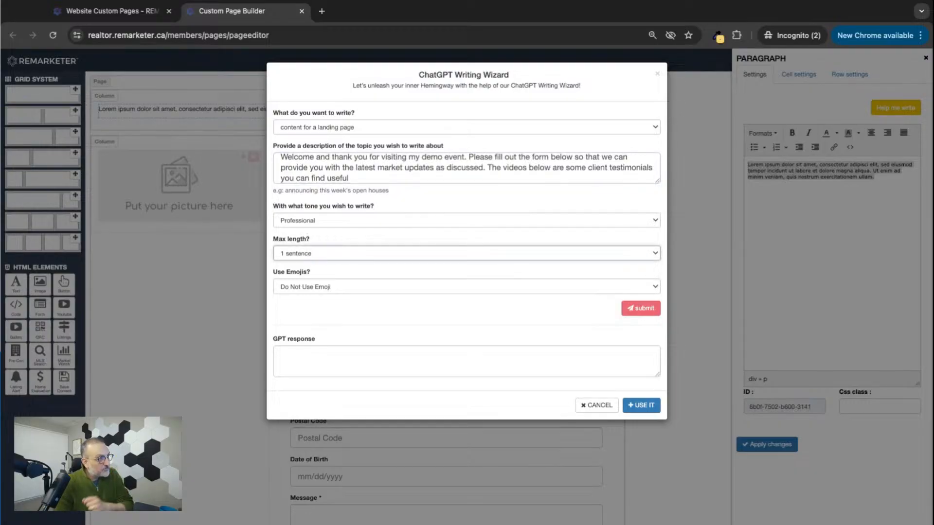
pyautogui.click(315, 290)
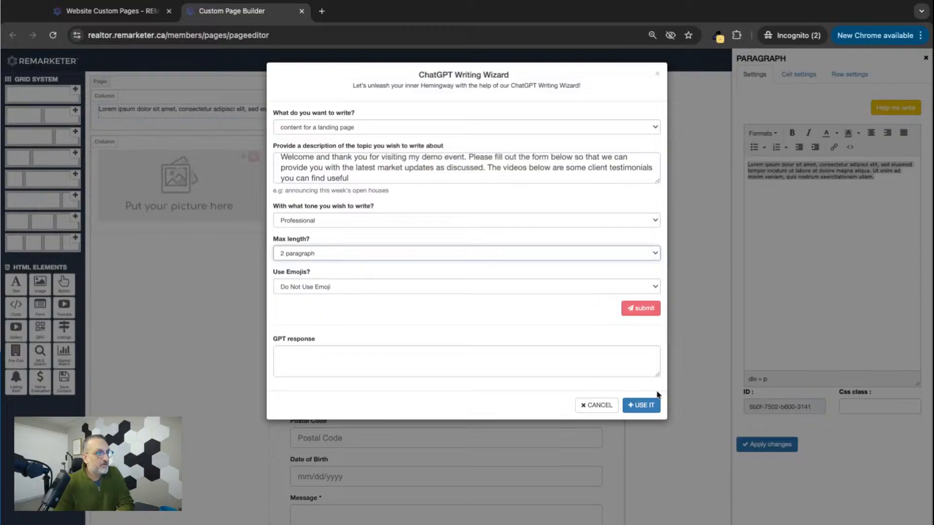
pyautogui.click(642, 311)
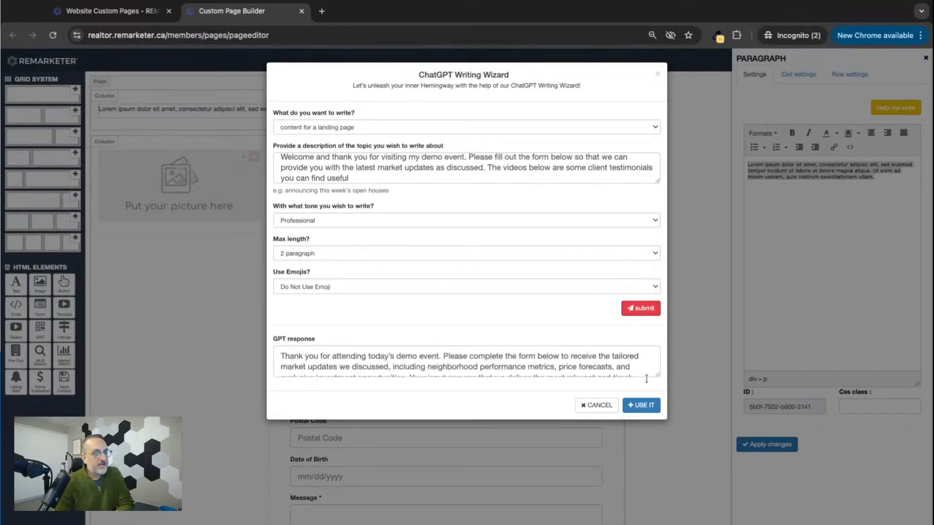
pyautogui.moveTo(655, 373); pyautogui.dragTo(661, 456)
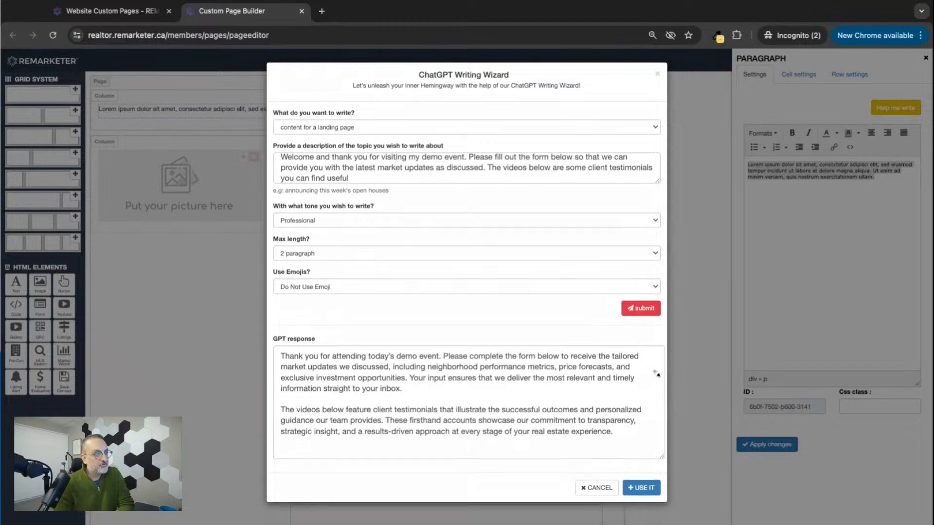
pyautogui.click(641, 487)
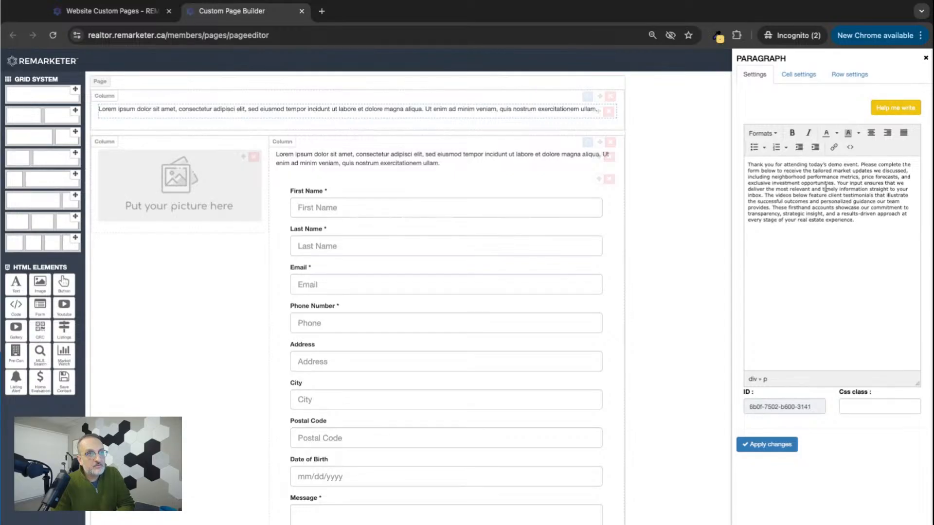
# Start a new paragraph at "The videos below", center all of the first row's text, and apply the changes.
pyautogui.click(767, 195)
pyautogui.press('Return')
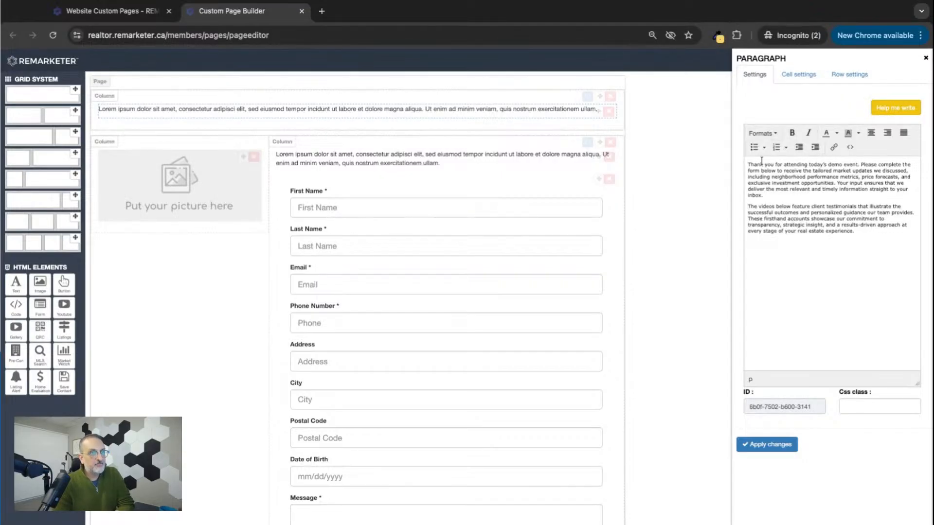
pyautogui.press('super+a')
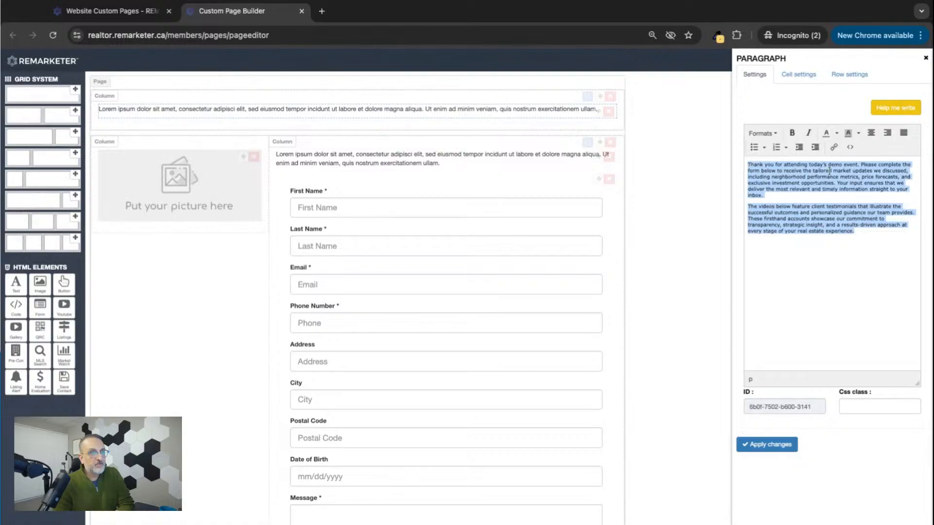
pyautogui.click(871, 132)
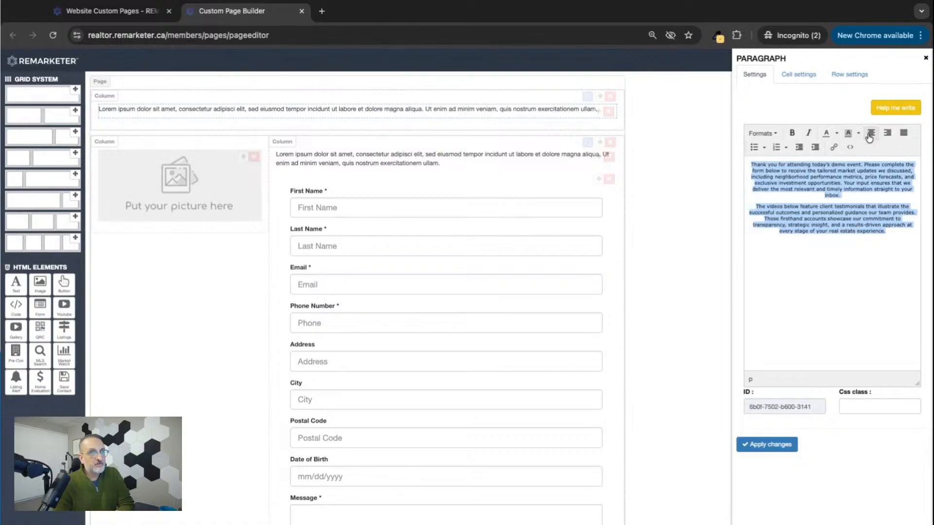
pyautogui.click(798, 336)
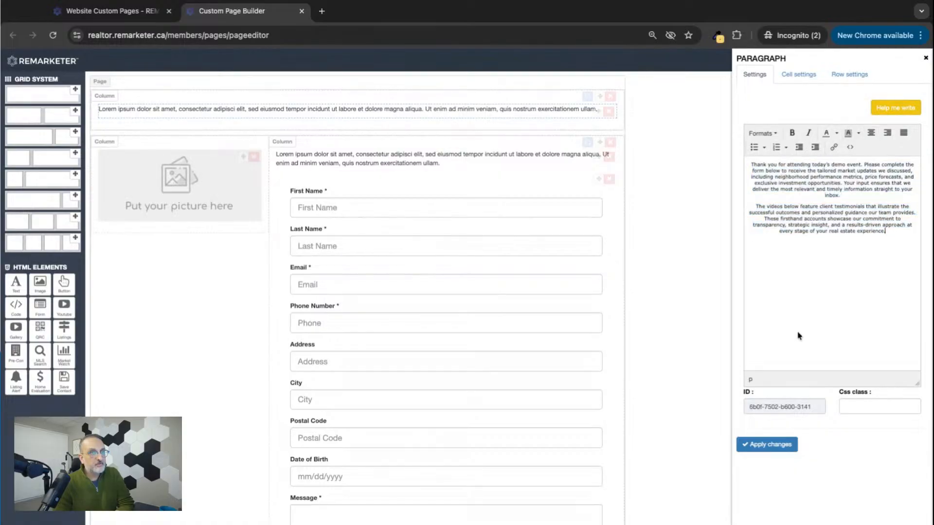
pyautogui.click(766, 446)
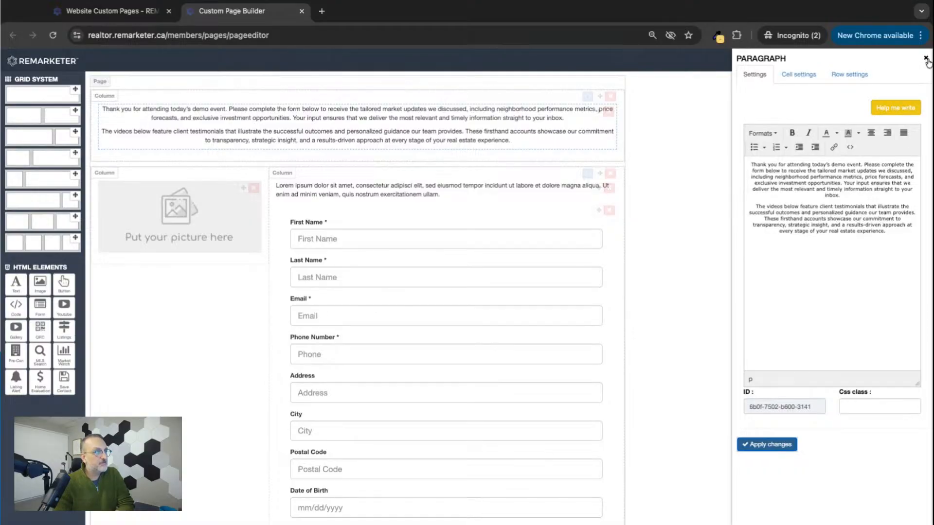
pyautogui.moveTo(836, 212); pyautogui.dragTo(864, 225)
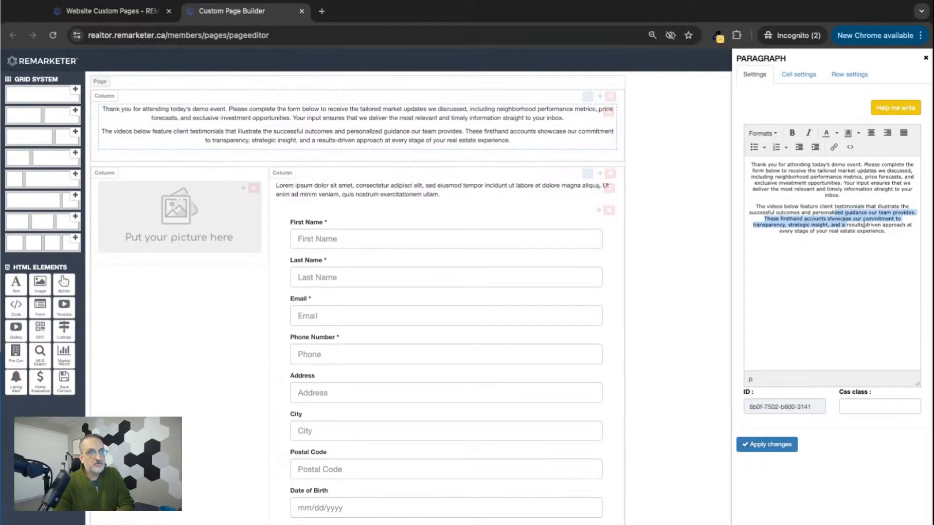
pyautogui.click(927, 60)
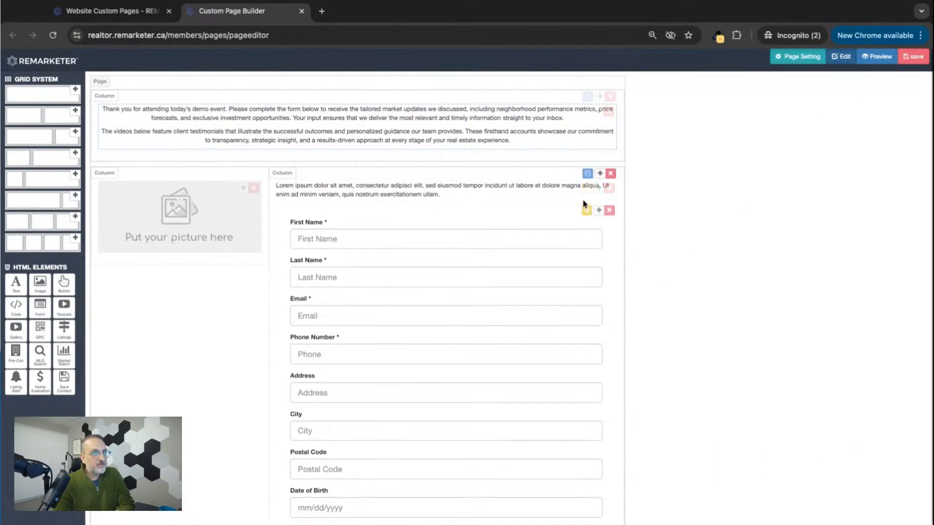
# Replace the placeholder text in the paragraph above the form with "REGISTER HERE:".
pyautogui.click(586, 188)
pyautogui.click(749, 166)
pyautogui.hotkey('ctrl', 'a')
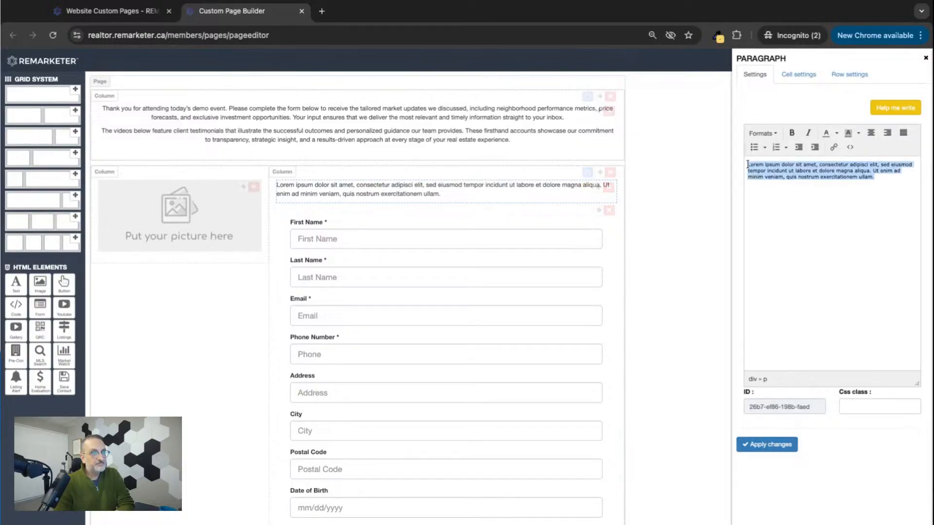
pyautogui.write('REGIS')
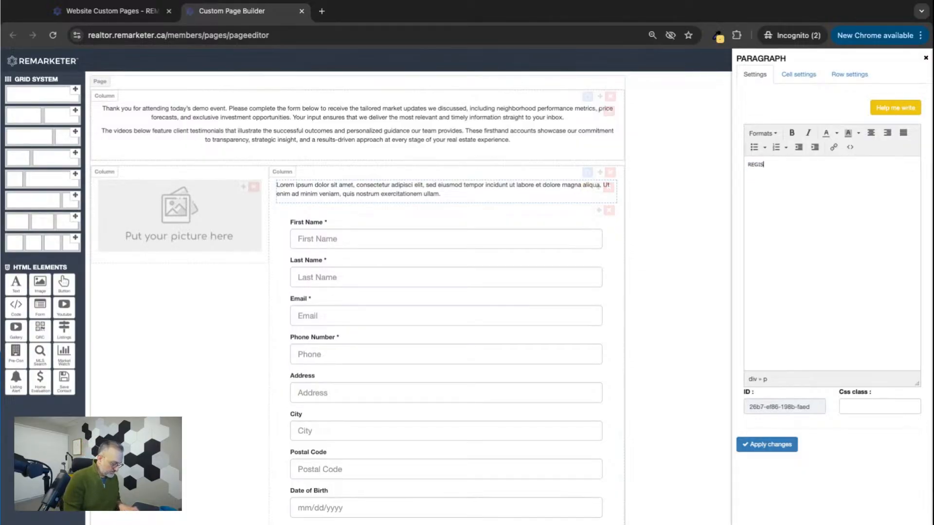
pyautogui.write('TER')
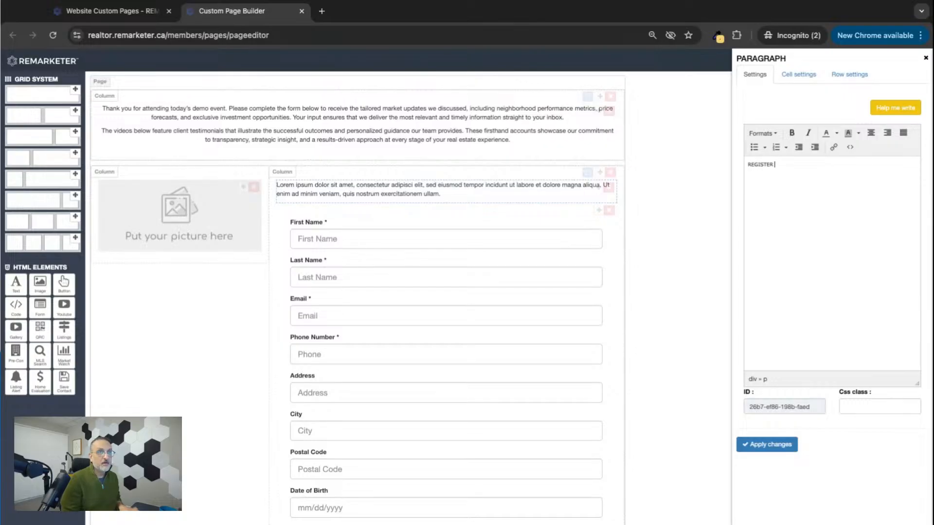
pyautogui.write('EHERE:')
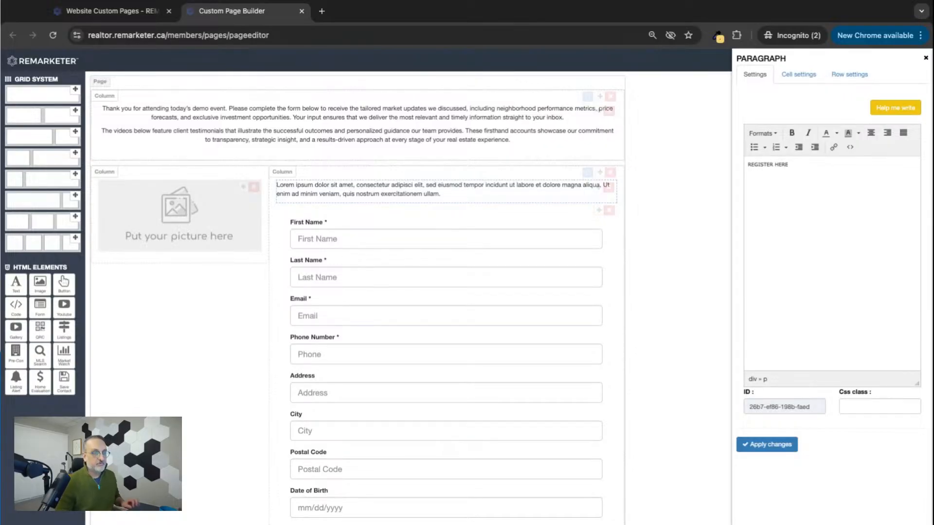
# Format the whole "REGISTER HERE:" line as Heading 2.
pyautogui.tripleClick(807, 164)
pyautogui.click(774, 133)
pyautogui.moveTo(766, 149)
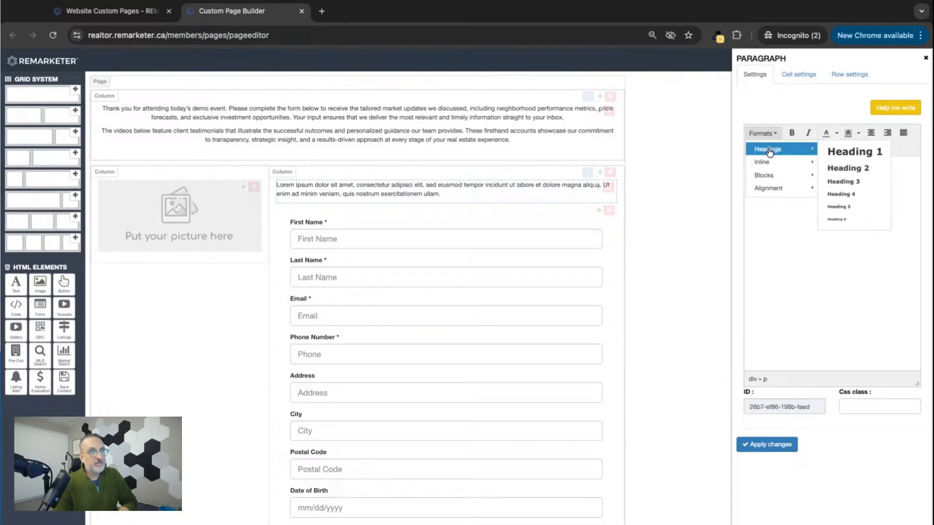
pyautogui.click(838, 169)
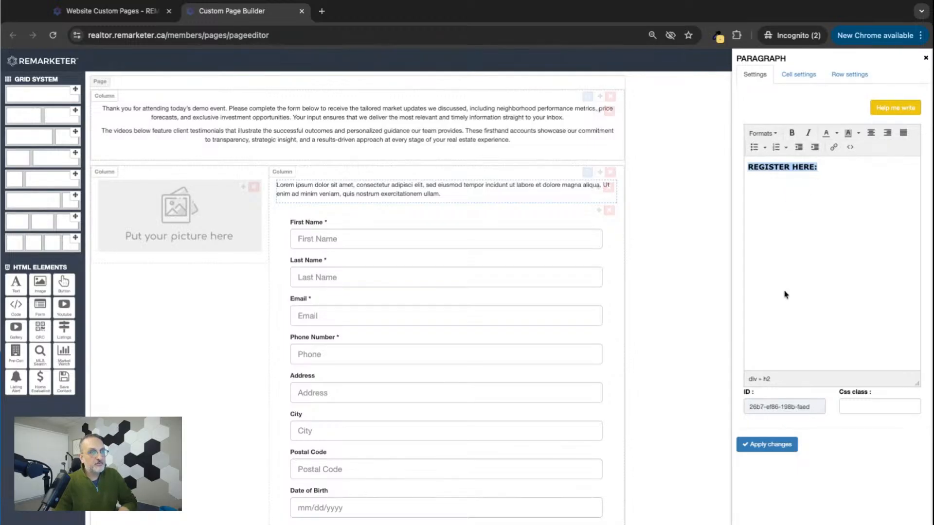
# Apply the "REGISTER HERE:" heading changes to the page and close the paragraph settings.
pyautogui.click(761, 444)
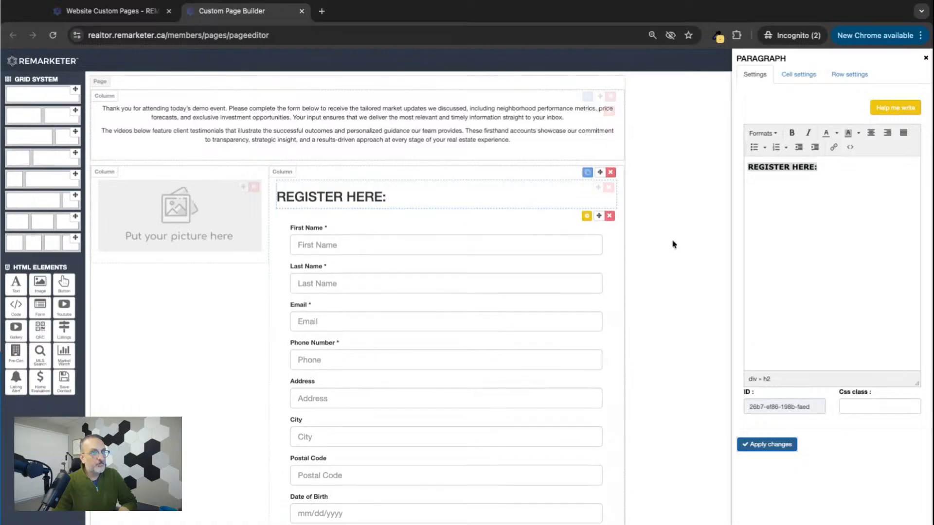
pyautogui.click(925, 58)
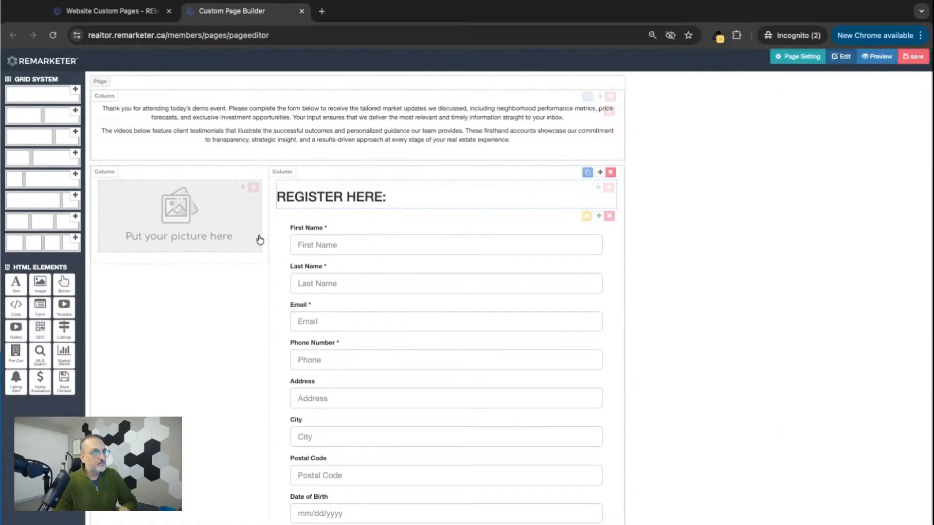
# Replace the placeholder picture beside the form with the library photo of the brick apartment building and red bus, and apply the change.
pyautogui.click(230, 189)
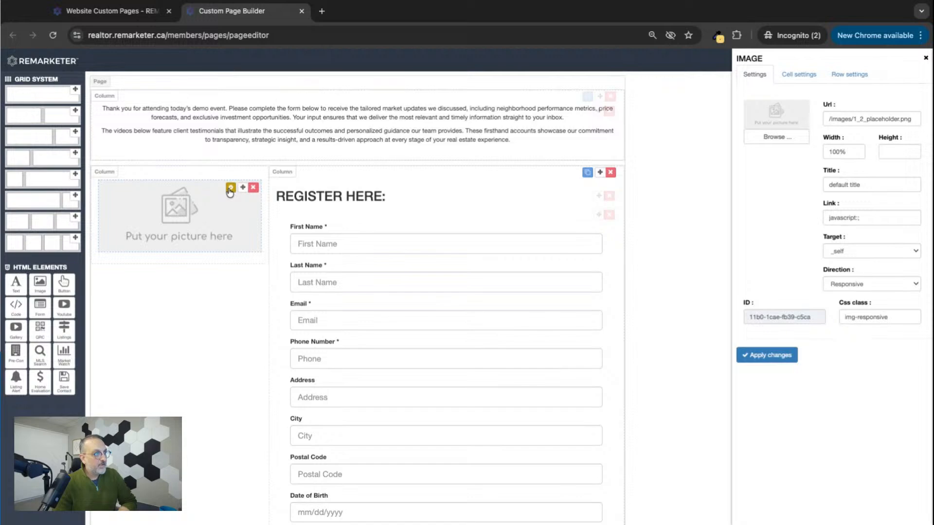
pyautogui.click(778, 137)
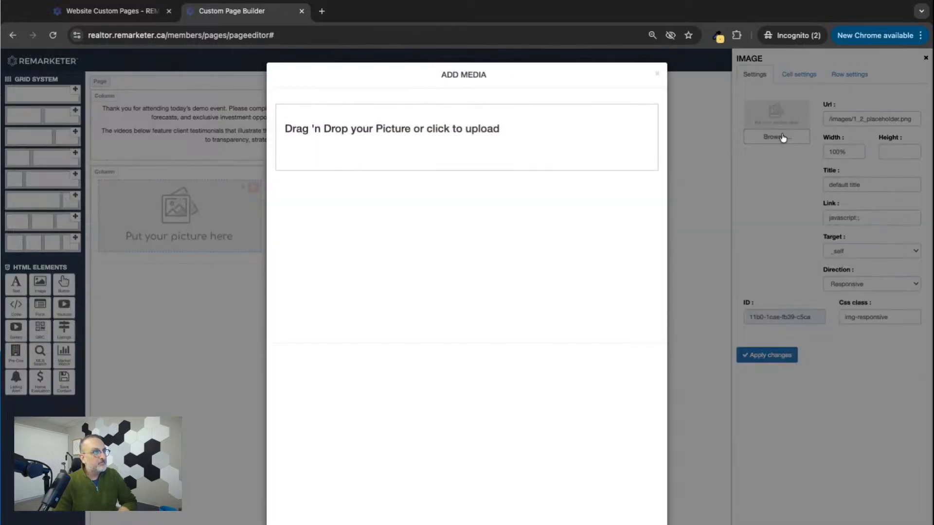
pyautogui.moveTo(355, 251)
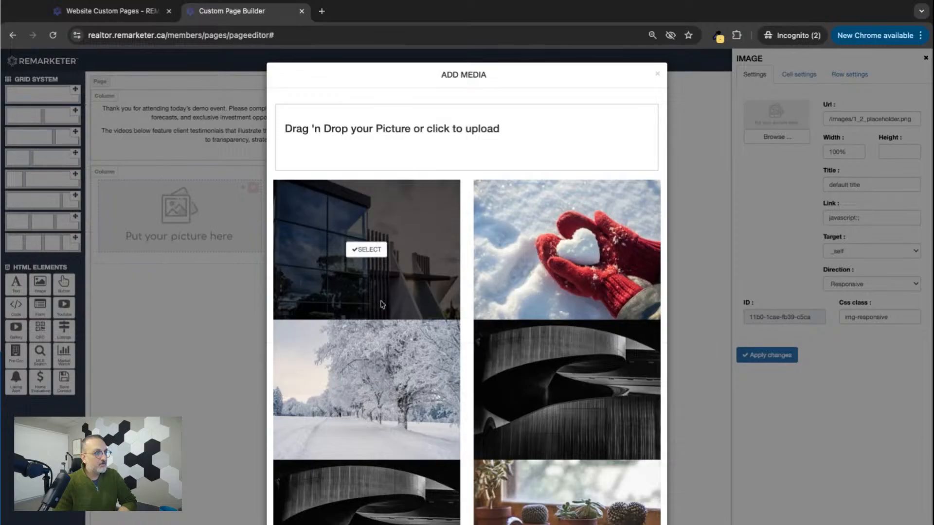
pyautogui.moveTo(386, 392)
pyautogui.scroll(-2, 552, 403)
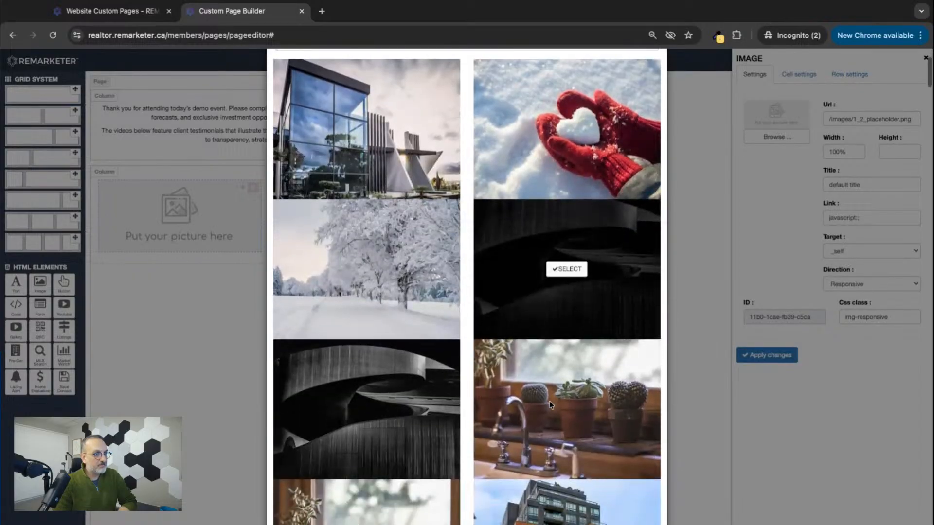
pyautogui.moveTo(367, 273)
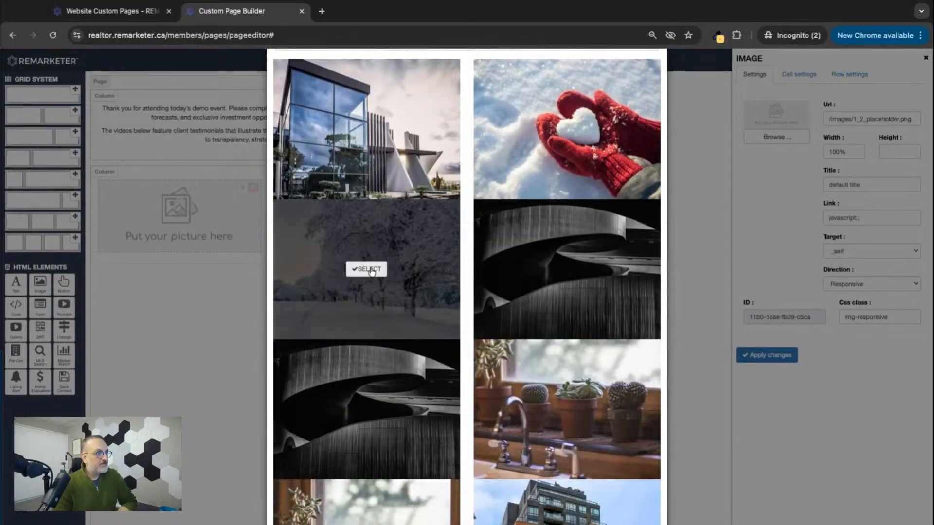
pyautogui.scroll(2, 366, 273)
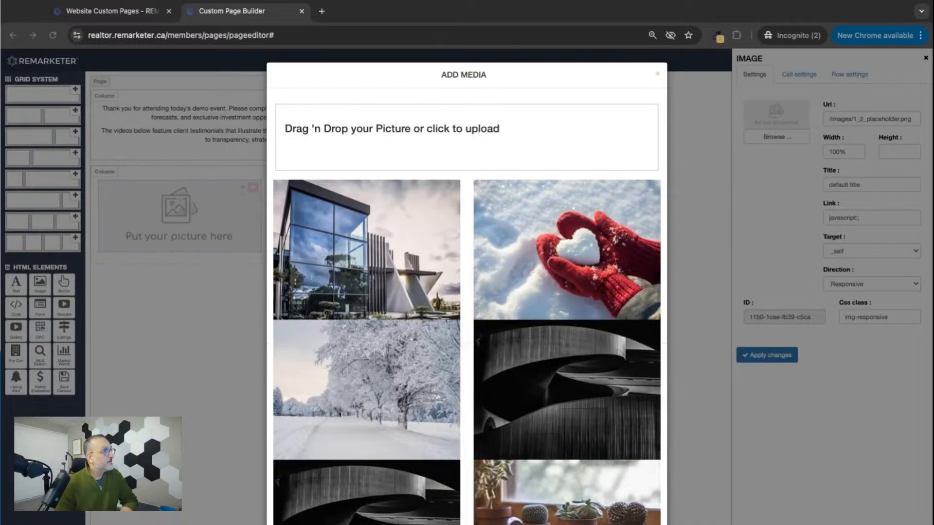
pyautogui.moveTo(366, 319)
pyautogui.click(367, 294)
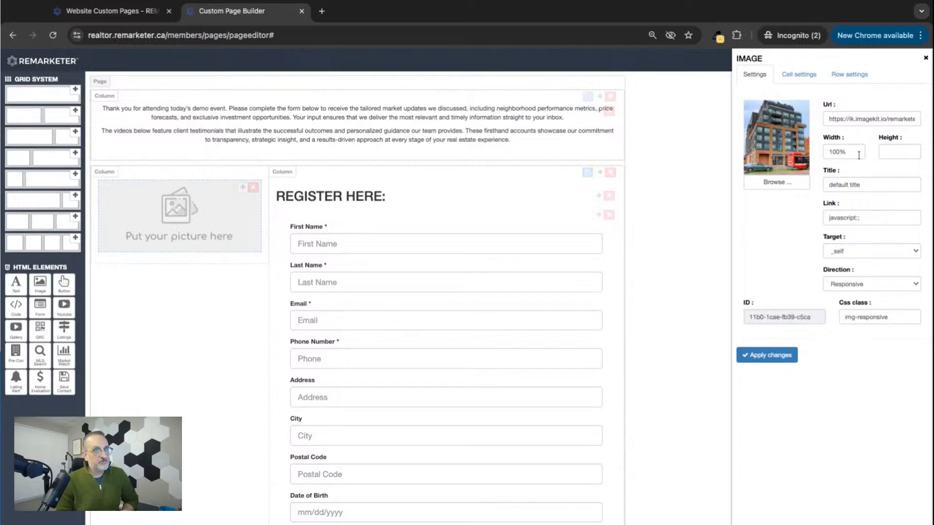
pyautogui.click(759, 355)
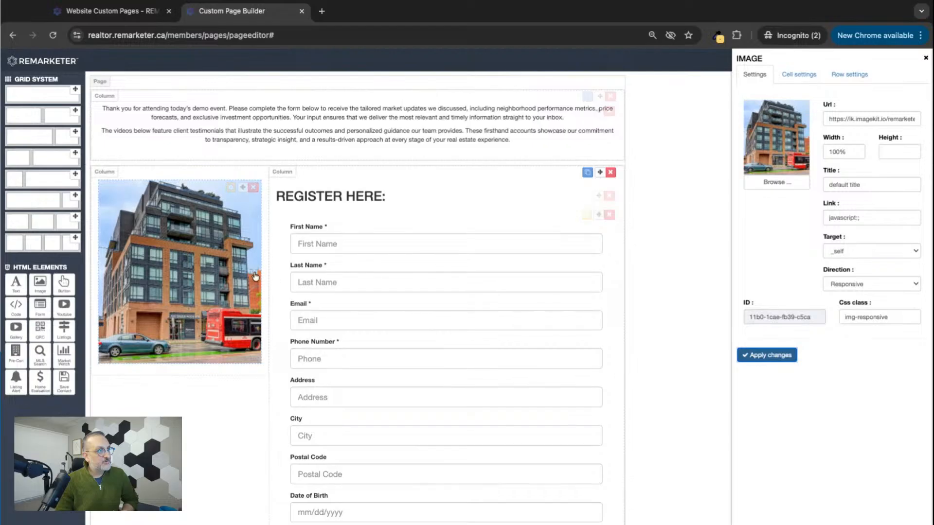
# Set the building image's width to 50% and apply the change.
pyautogui.doubleClick(838, 152)
pyautogui.write('50')
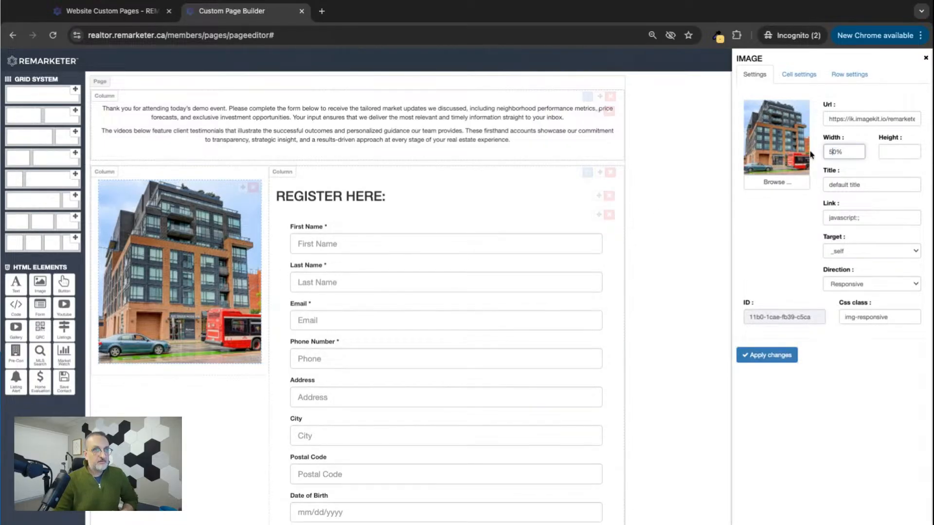
pyautogui.click(788, 351)
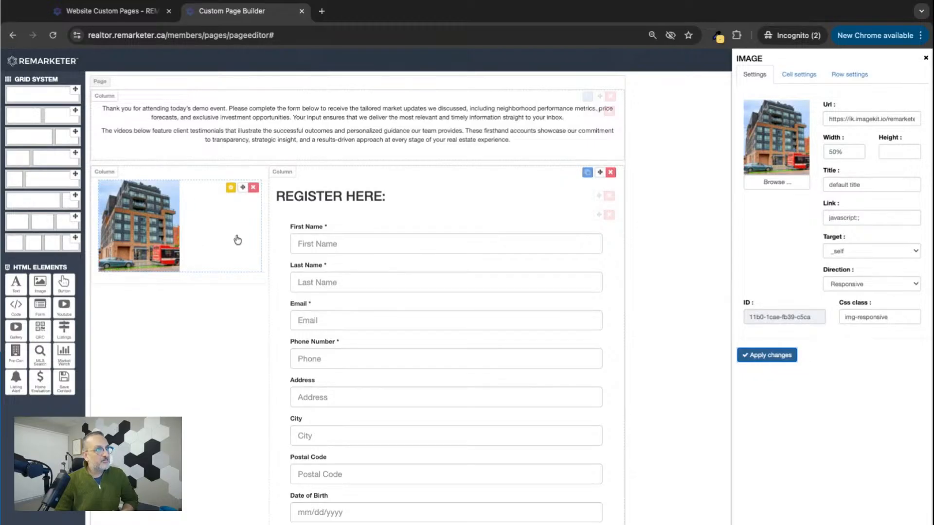
# Restore the building image's width to 100% and apply the change.
pyautogui.click(834, 151)
pyautogui.doubleClick(834, 151)
pyautogui.write('100')
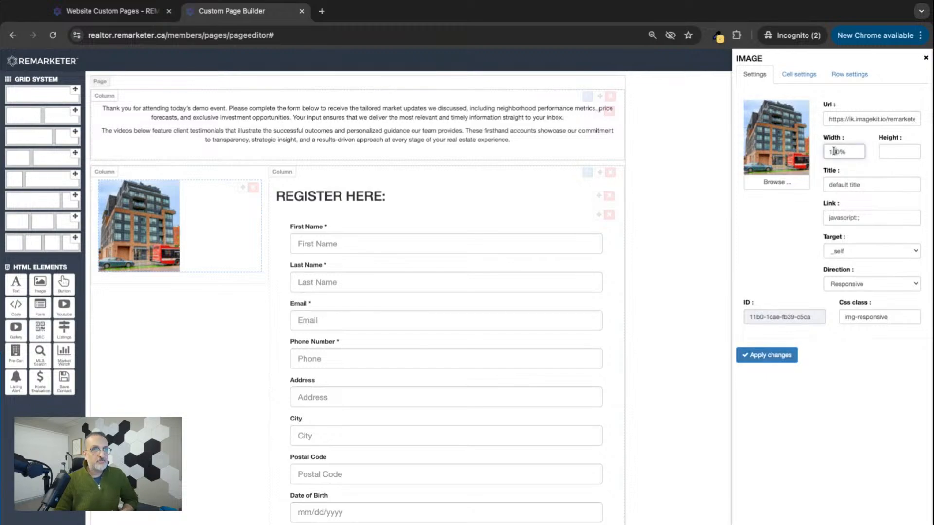
pyautogui.click(768, 356)
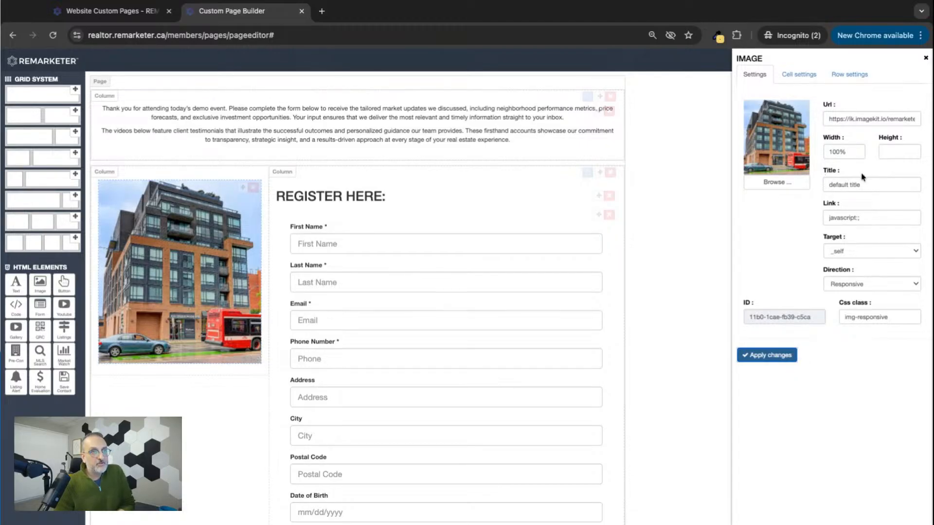
pyautogui.tripleClick(830, 185)
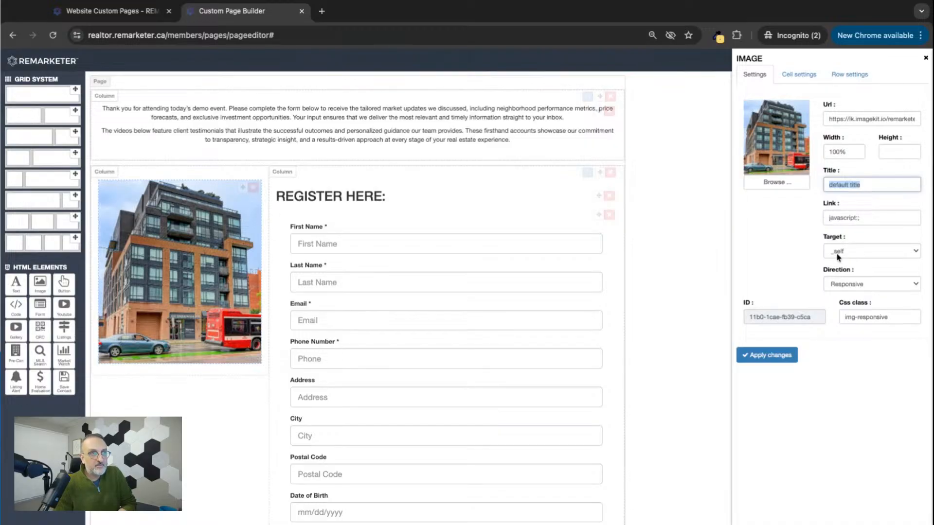
pyautogui.click(872, 251)
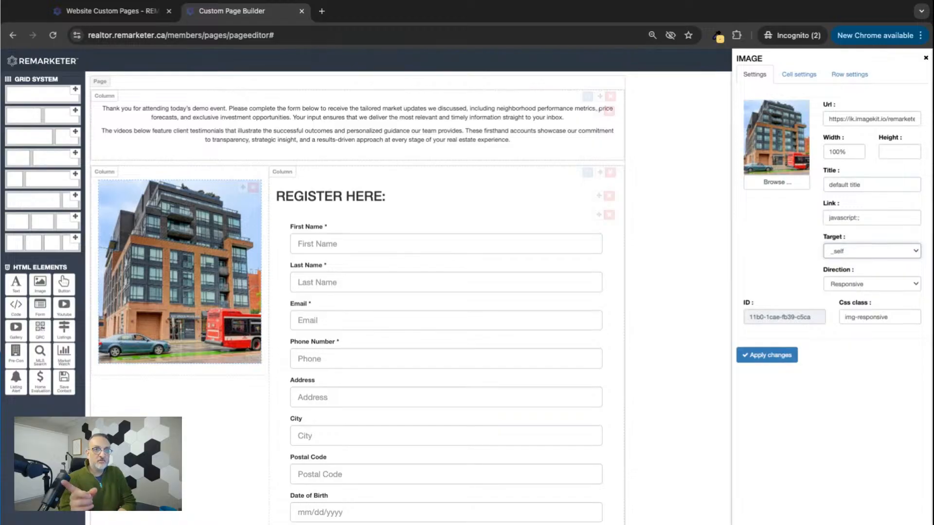
pyautogui.click(835, 257)
pyautogui.click(836, 255)
pyautogui.click(773, 247)
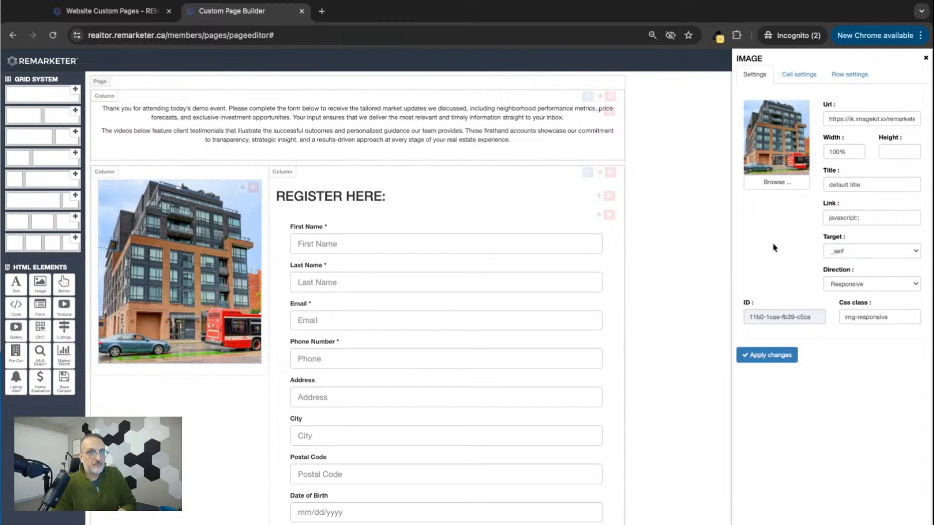
pyautogui.click(851, 288)
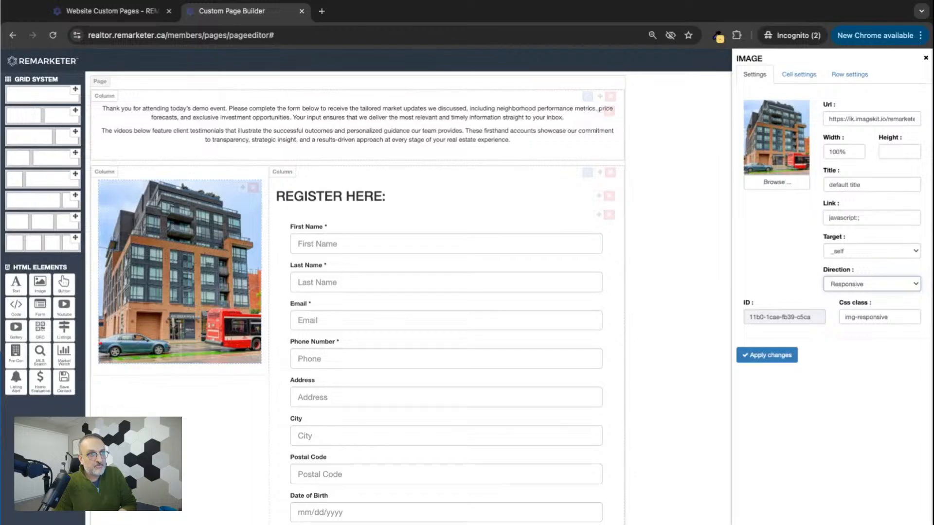
# Reduce the building image to 50% width and apply the change.
pyautogui.doubleClick(835, 153)
pyautogui.write('50')
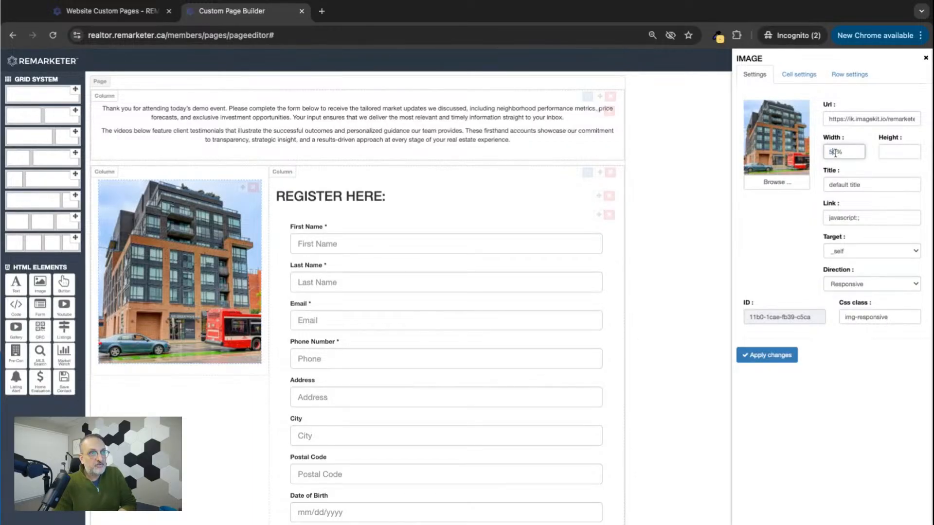
pyautogui.click(762, 355)
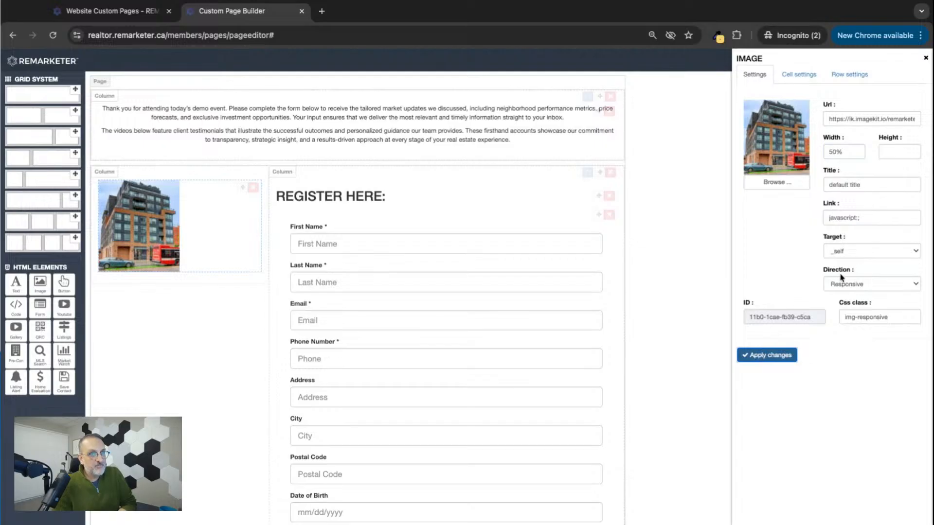
# Set the building image's direction to Right and apply the change.
pyautogui.click(854, 287)
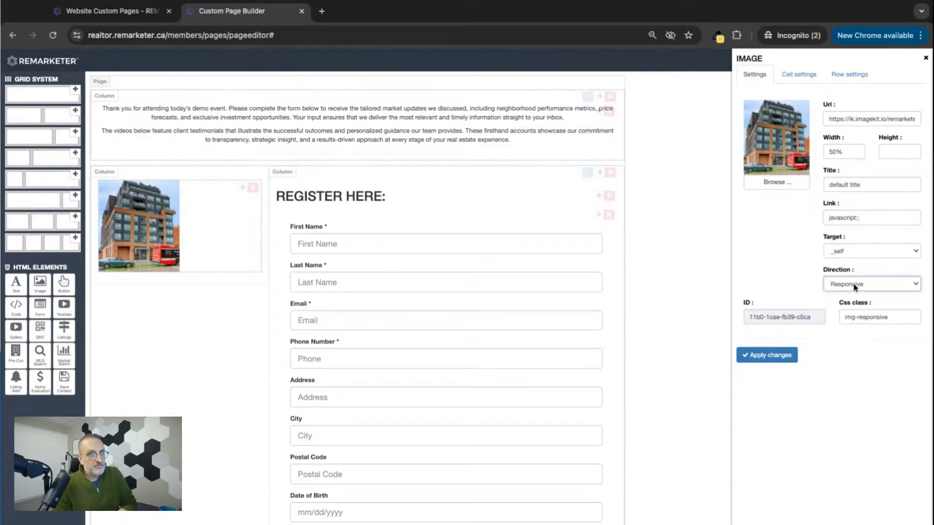
pyautogui.click(845, 302)
pyautogui.click(848, 286)
pyautogui.click(847, 297)
pyautogui.click(841, 287)
pyautogui.click(841, 297)
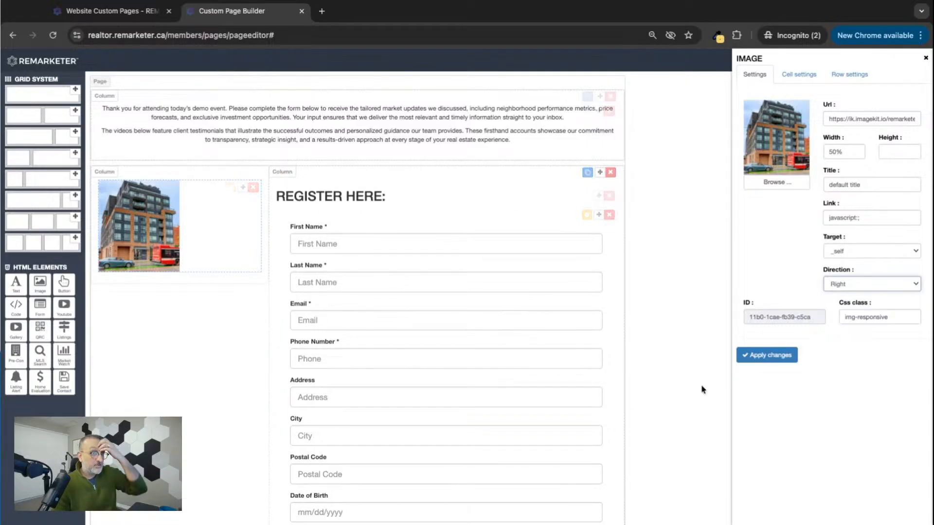
pyautogui.click(767, 356)
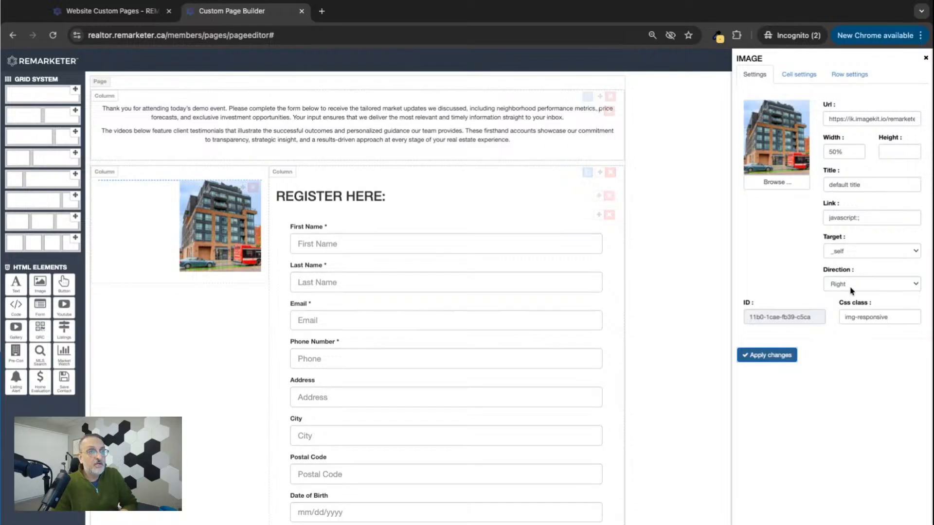
# Set the building image's direction to Center and apply the change.
pyautogui.click(850, 284)
pyautogui.click(850, 295)
pyautogui.click(780, 357)
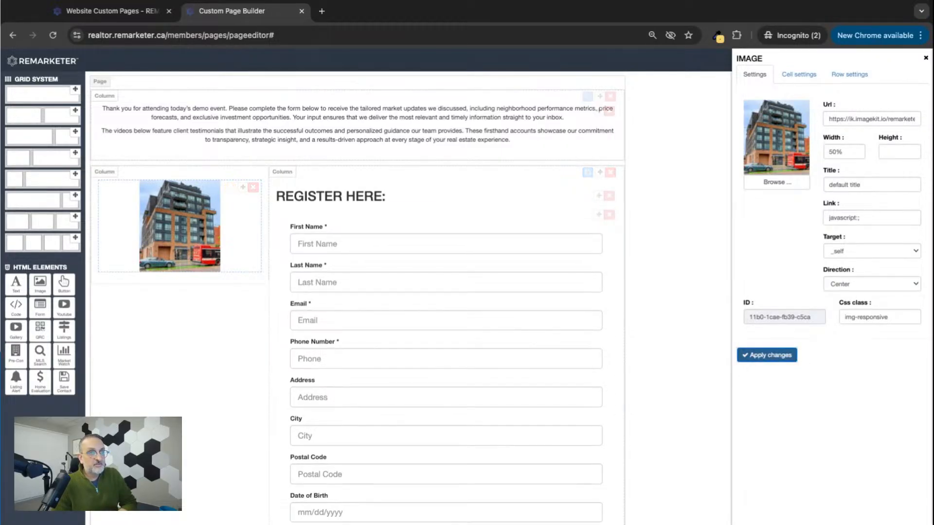
# Set the building image's direction back to Responsive and apply the change.
pyautogui.click(849, 287)
pyautogui.click(848, 272)
pyautogui.click(767, 355)
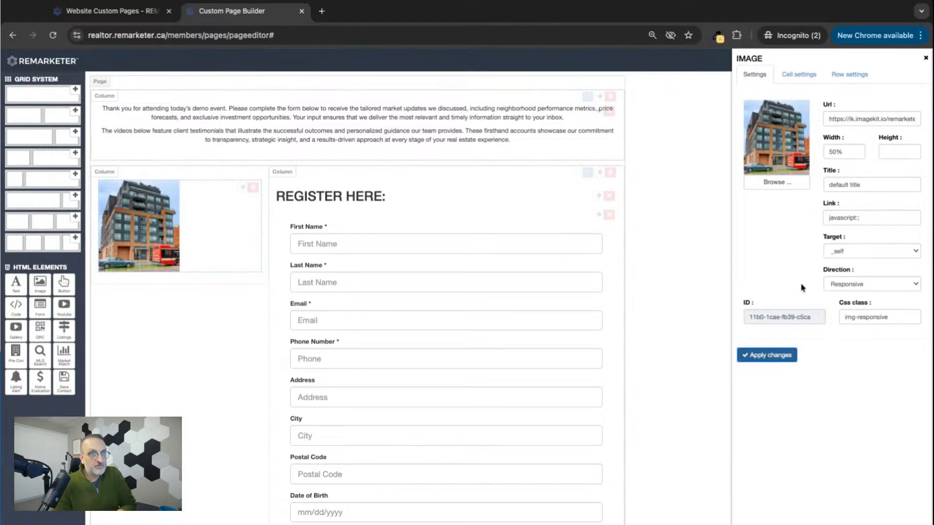
# Set the building image's width back to 100%, apply the change, and close the image settings.
pyautogui.click(831, 152)
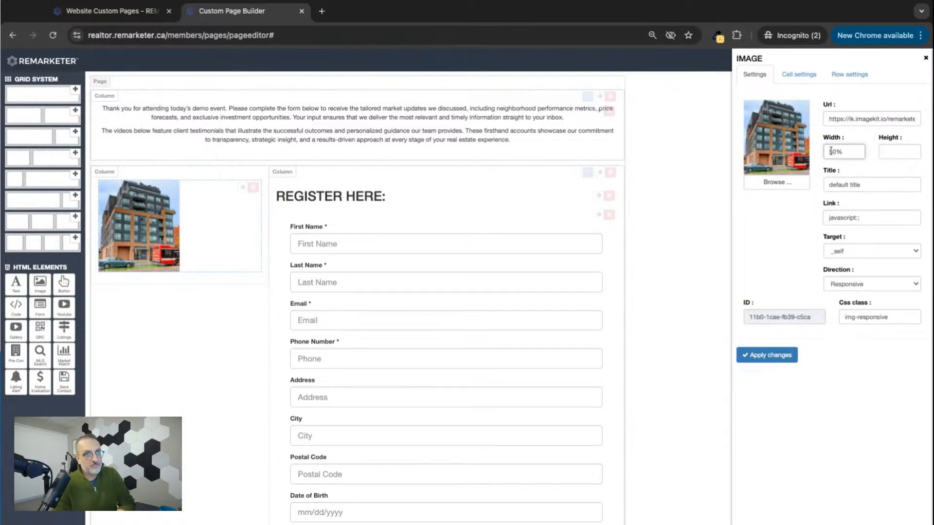
pyautogui.write('0')
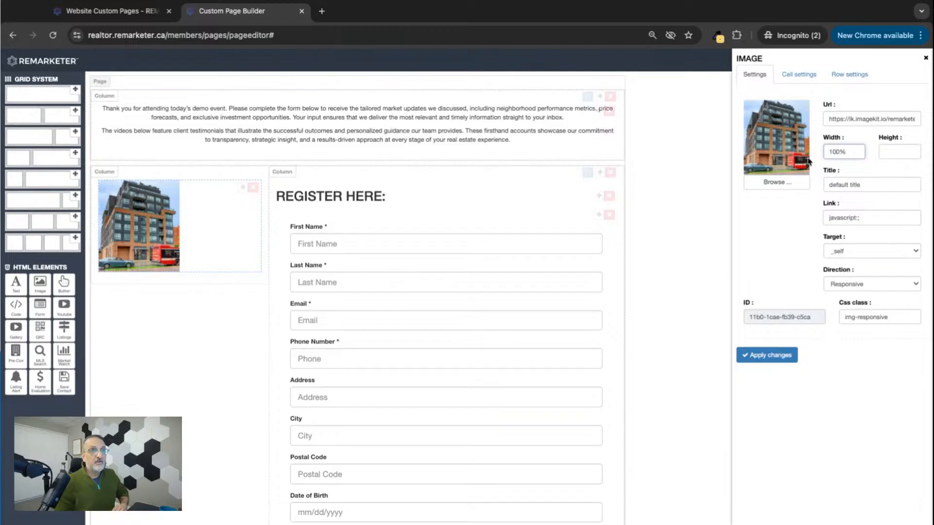
pyautogui.click(761, 355)
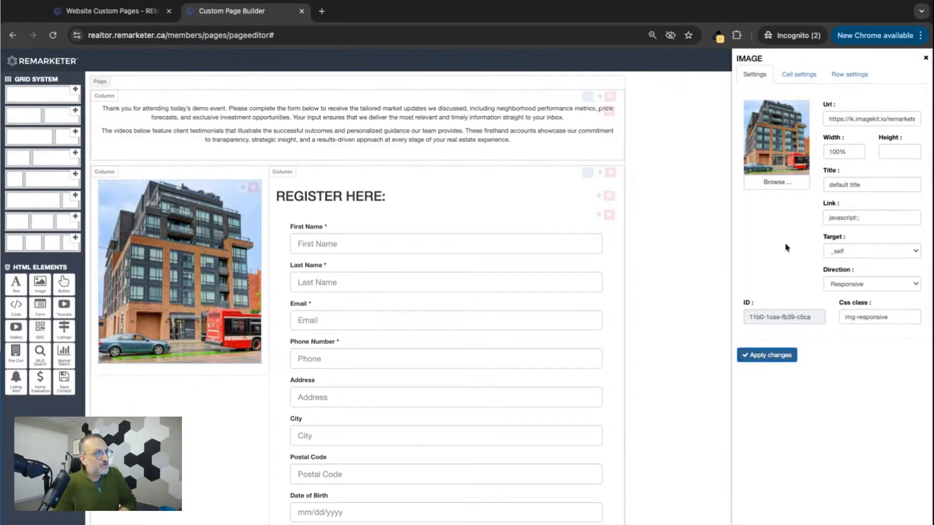
pyautogui.click(925, 58)
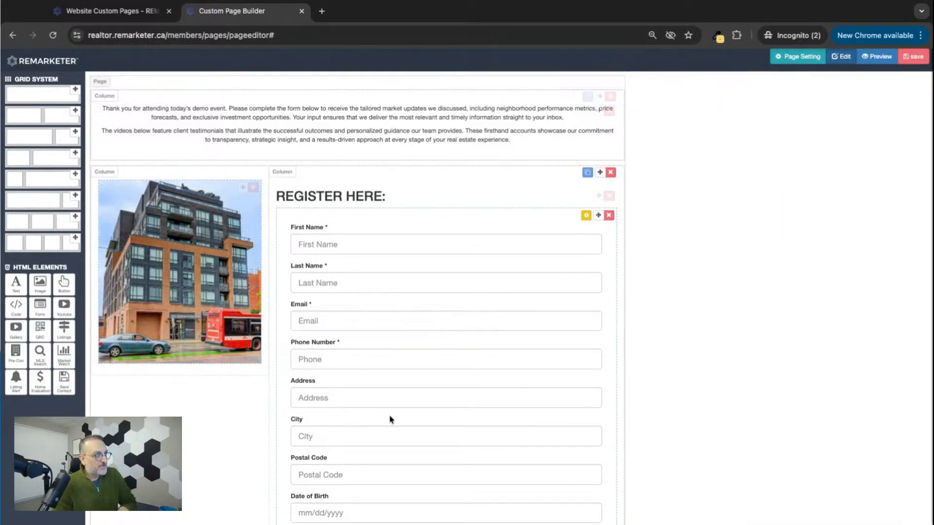
# Make the registration form's phone field optional, hide the address, city, postal code and date of birth fields, and apply the changes.
pyautogui.scroll(-3, 389, 408)
pyautogui.scroll(2, 390, 417)
pyautogui.scroll(-3, 390, 420)
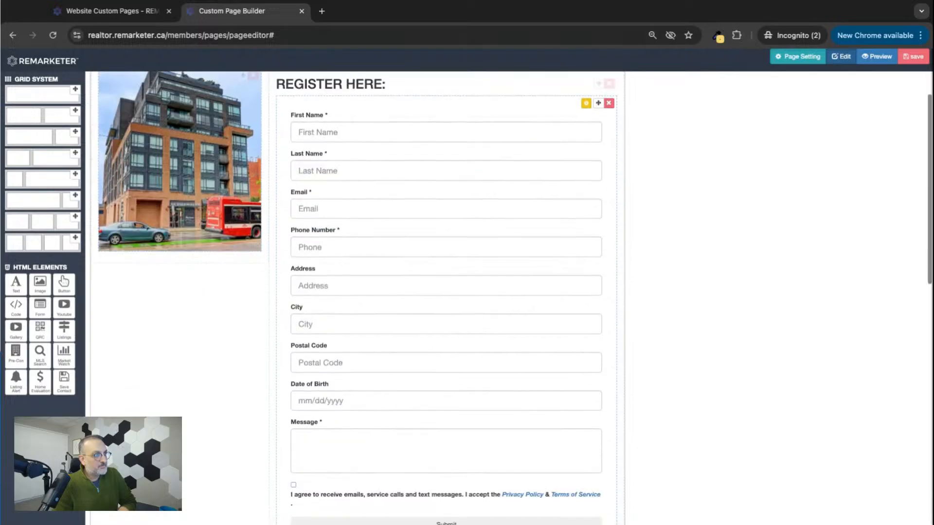
pyautogui.scroll(1, 390, 419)
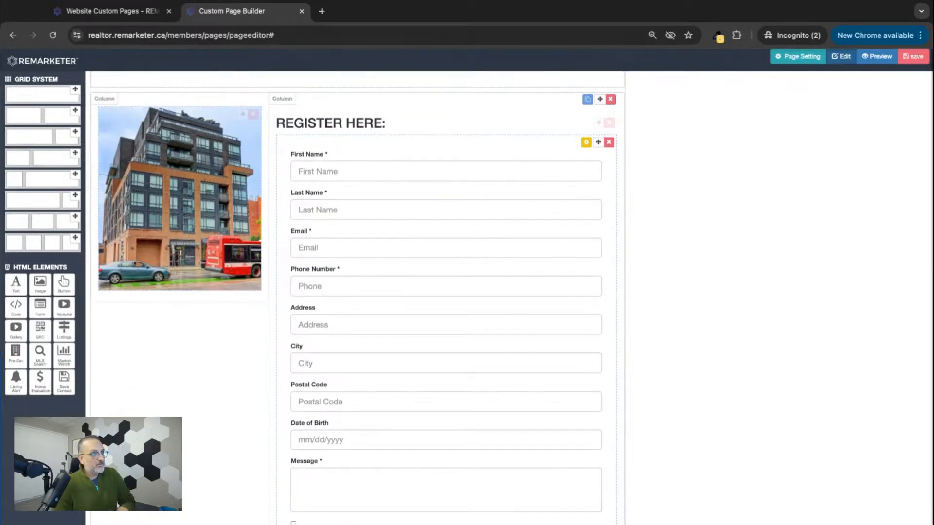
pyautogui.click(586, 142)
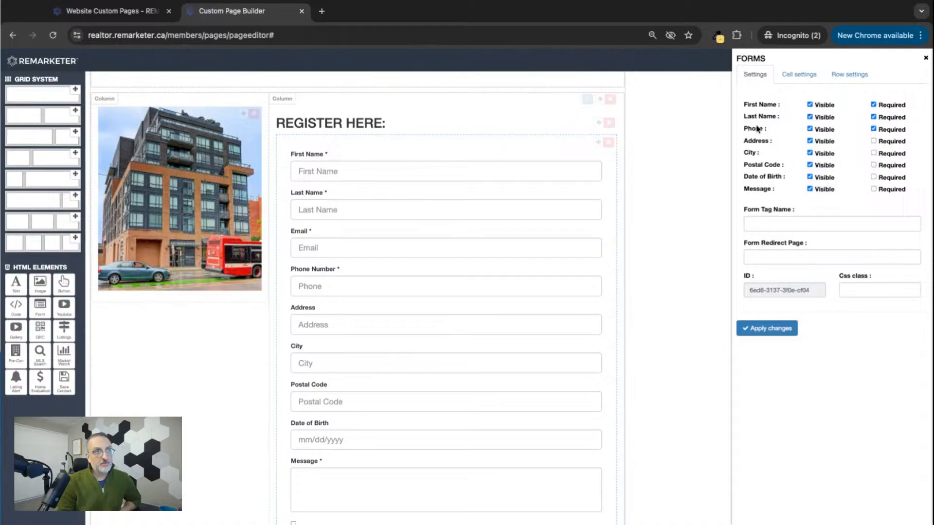
pyautogui.click(874, 129)
pyautogui.click(810, 152)
pyautogui.click(809, 166)
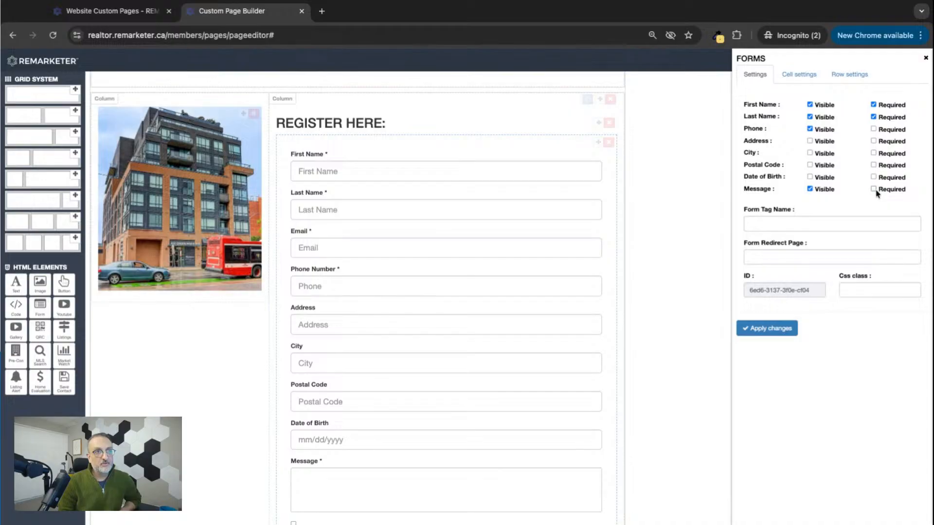
pyautogui.click(761, 328)
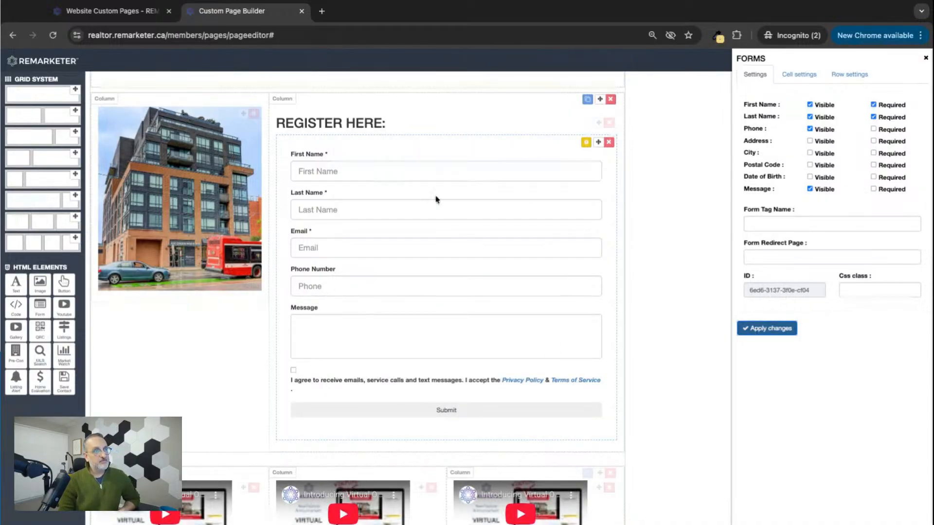
pyautogui.scroll(-2, 409, 377)
pyautogui.scroll(2, 409, 376)
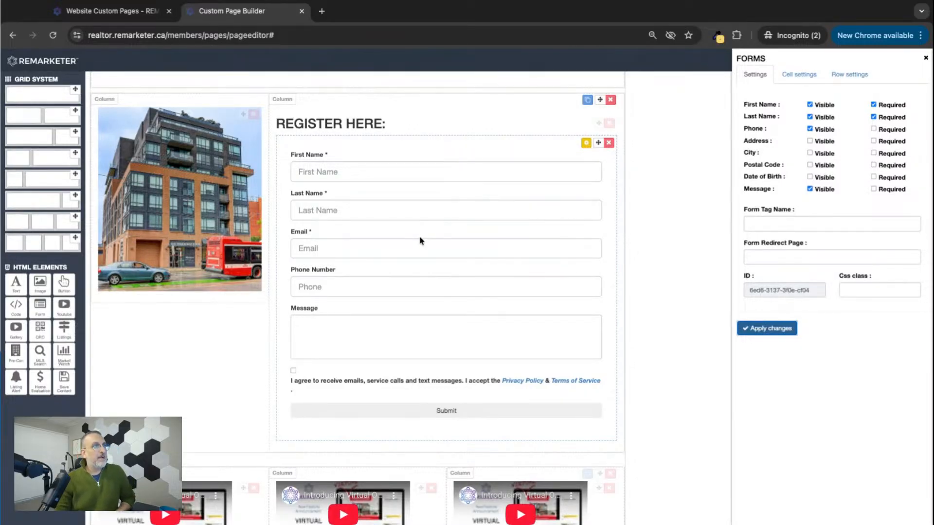
# Open the Contact Manager and look through the contact list with its categories and tags.
pyautogui.click(112, 16)
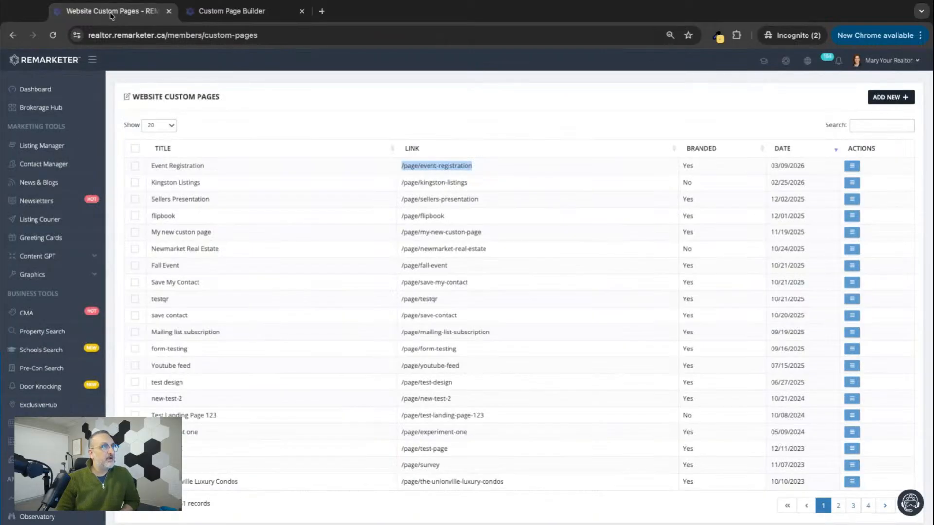
pyautogui.click(34, 169)
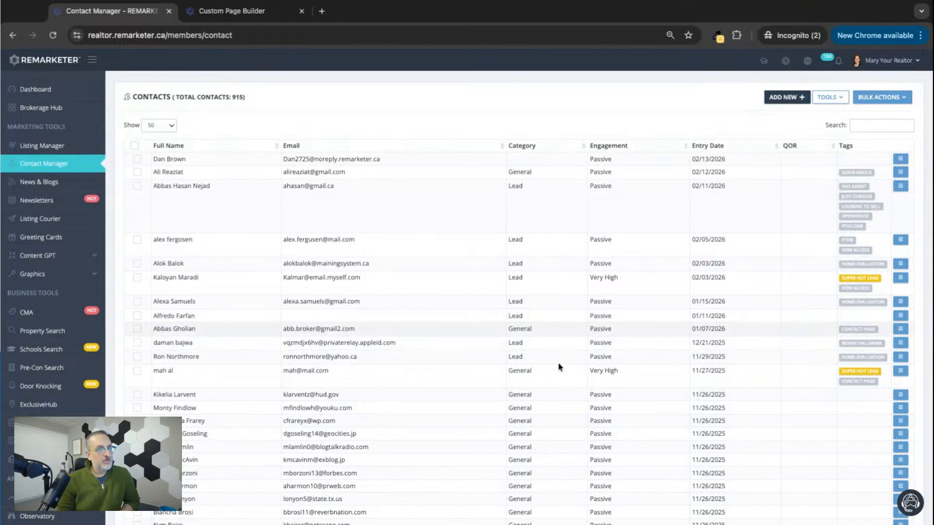
pyautogui.scroll(-5, 570, 430)
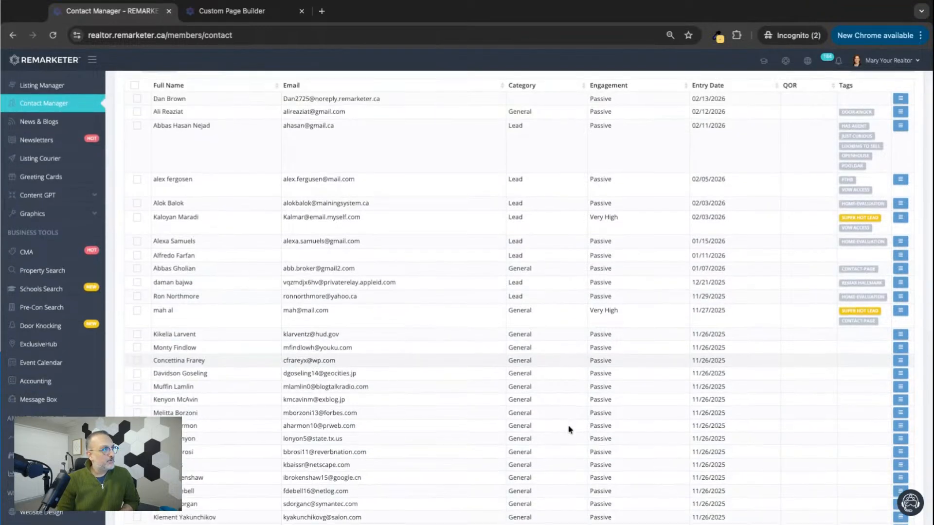
pyautogui.scroll(4, 520, 298)
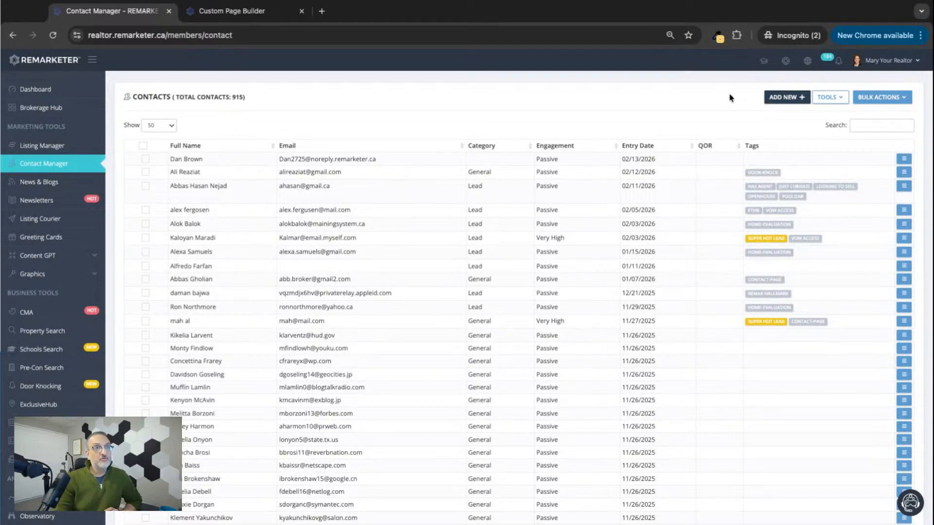
# Open the public website and examine the forms on its home evaluation and contact pages.
pyautogui.click(807, 61)
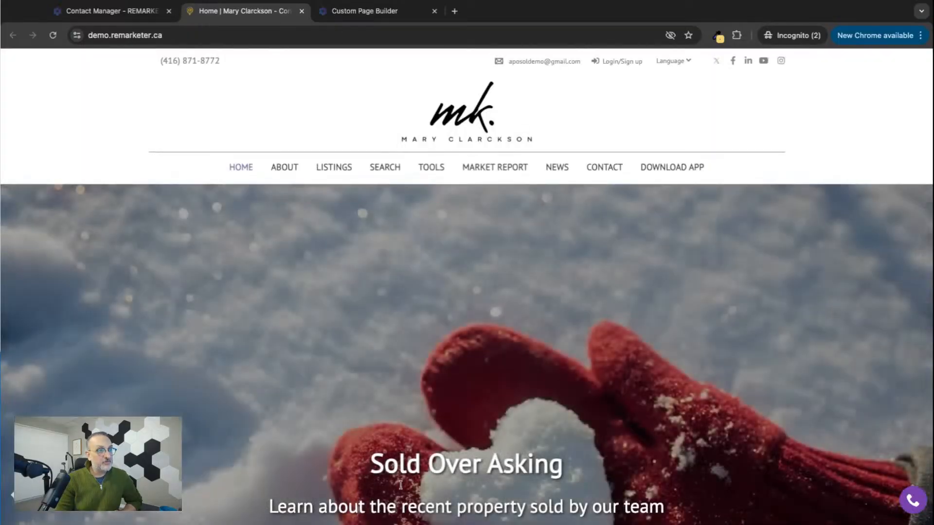
pyautogui.scroll(-3, 412, 374)
pyautogui.scroll(-10, 413, 374)
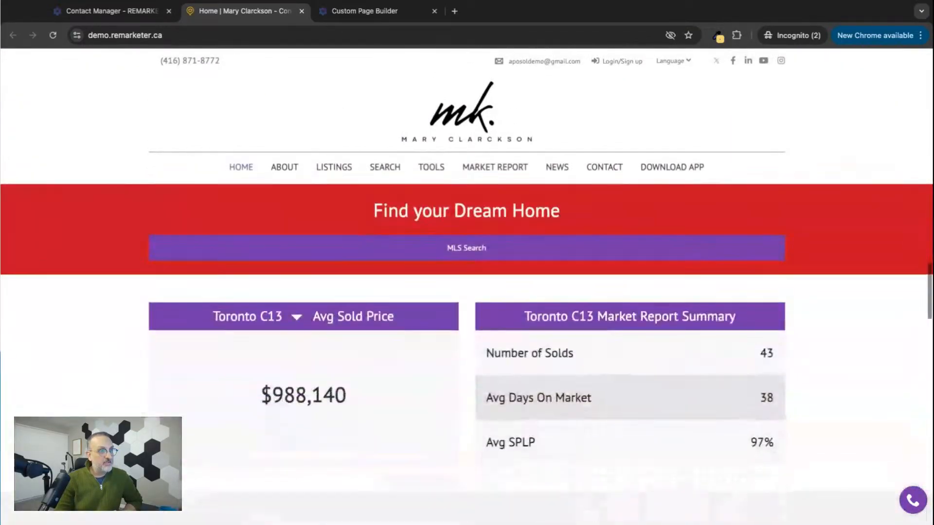
pyautogui.scroll(5, 306, 365)
pyautogui.click(307, 350)
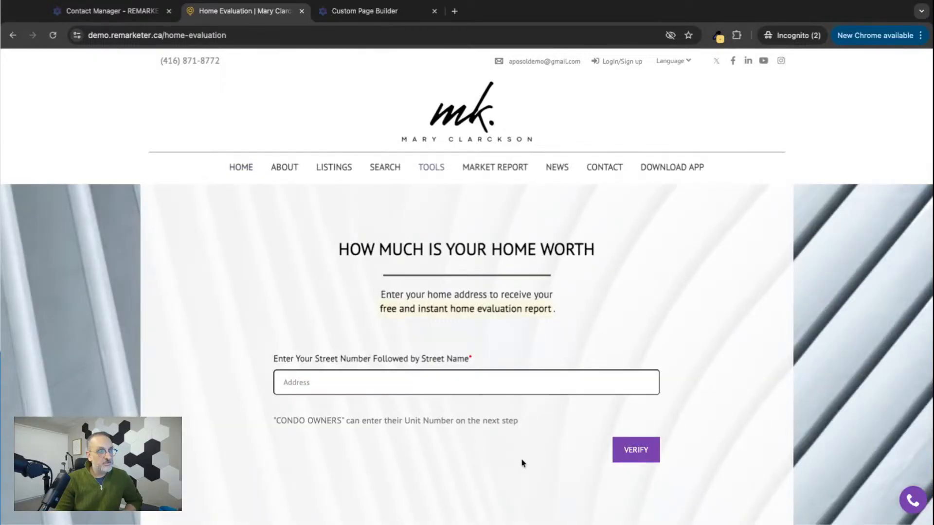
pyautogui.scroll(-3, 522, 463)
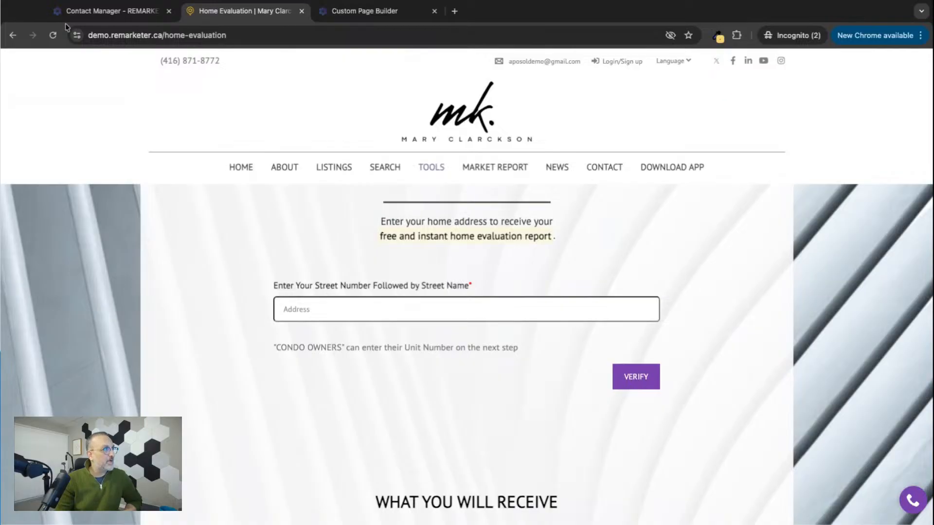
pyautogui.click(612, 169)
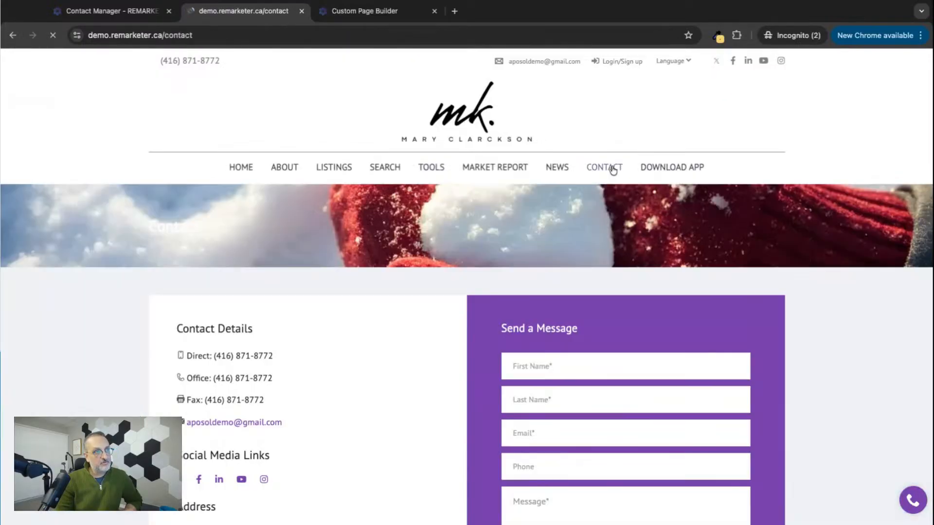
pyautogui.scroll(-3, 395, 442)
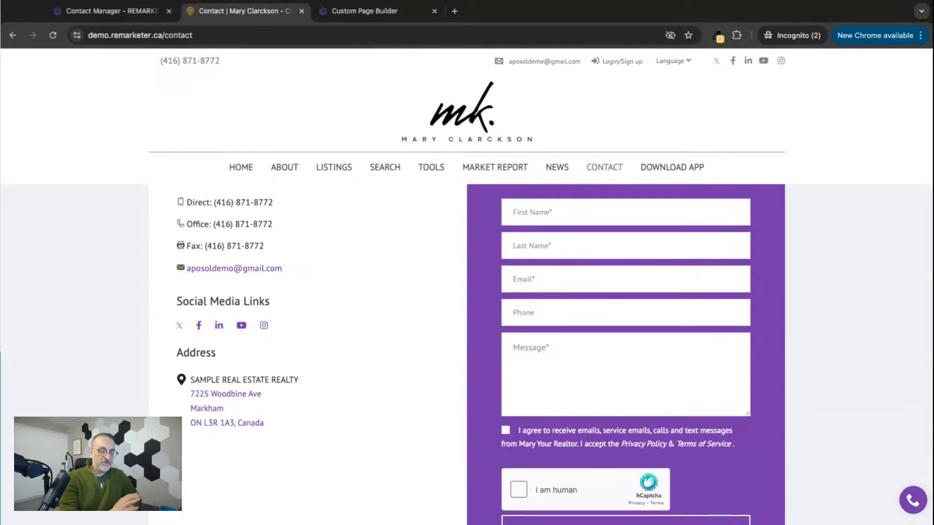
# Compare the contacts' tags in the Contact Manager with the registration form's settings in the page builder.
pyautogui.click(109, 10)
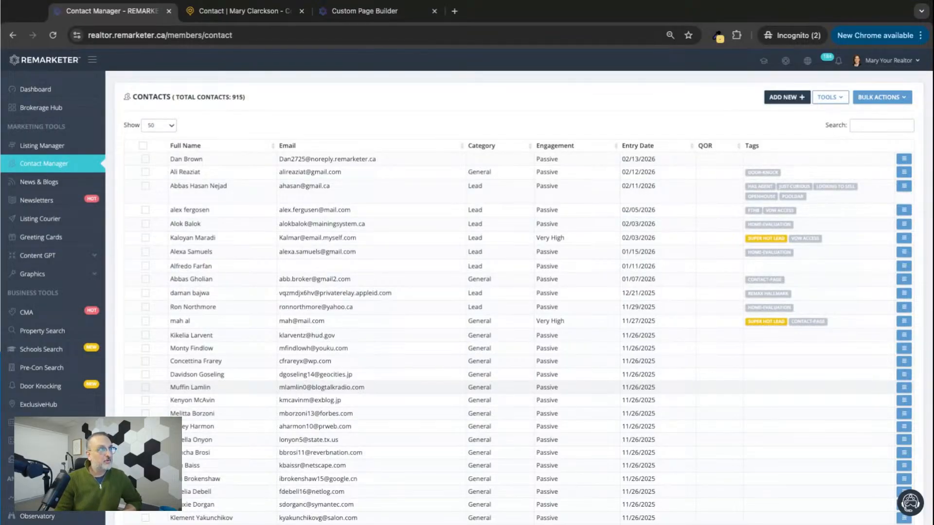
pyautogui.click(396, 14)
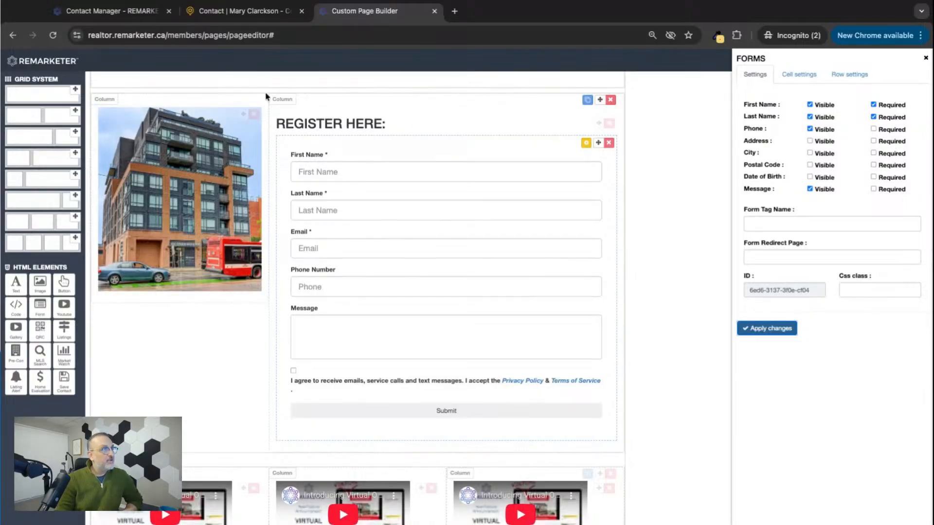
pyautogui.click(138, 11)
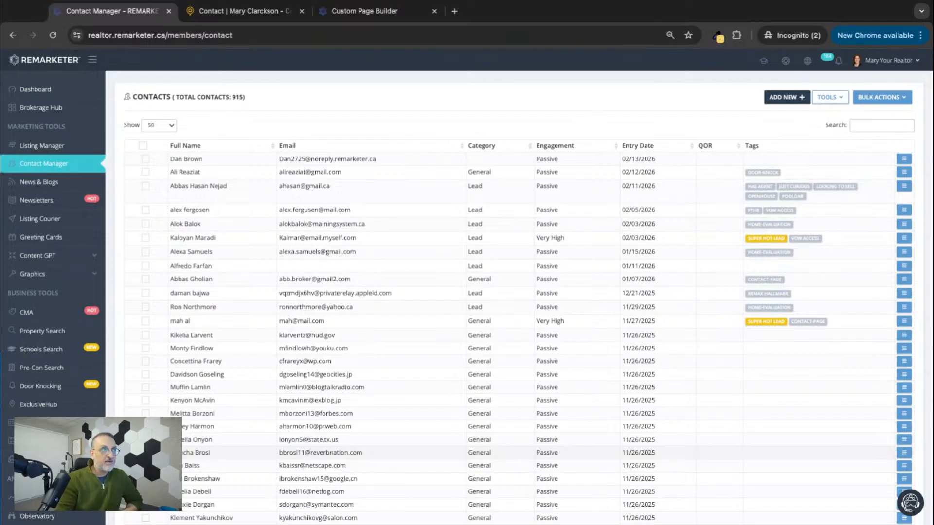
# Set the registration form's tag name to "Demo Event", apply the change, and close the form settings.
pyautogui.click(370, 10)
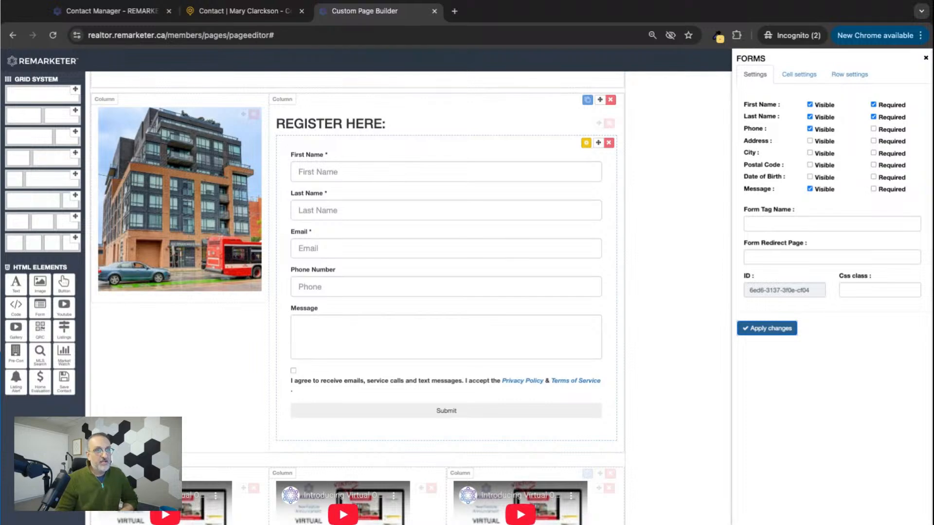
pyautogui.click(761, 224)
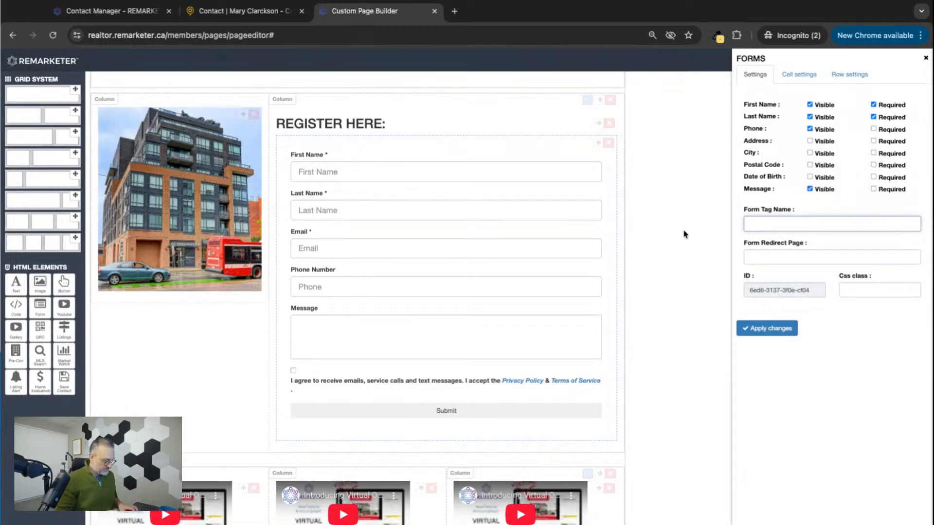
pyautogui.write('Demo')
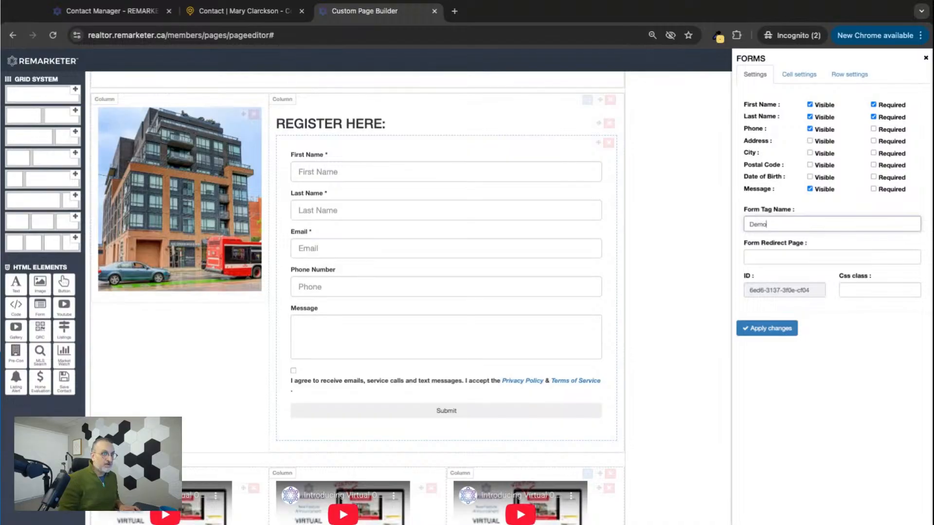
pyautogui.write('Even')
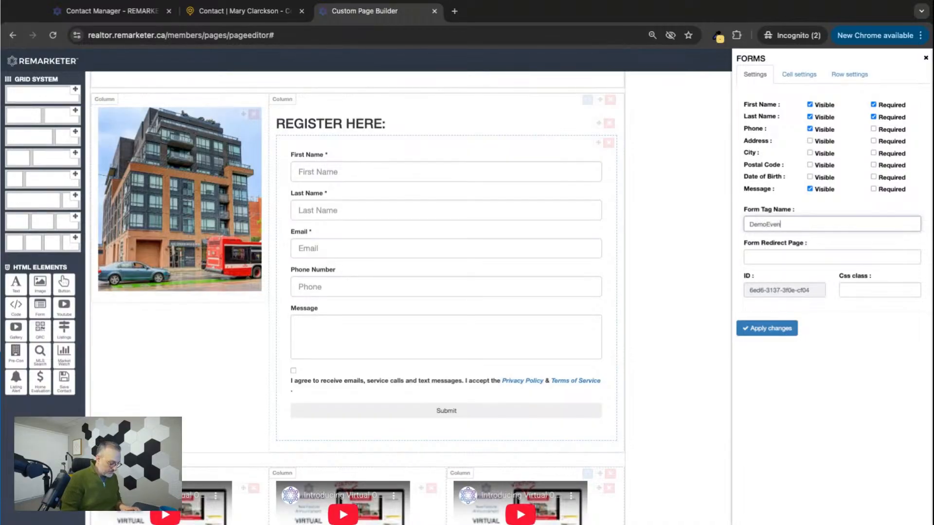
pyautogui.write('t')
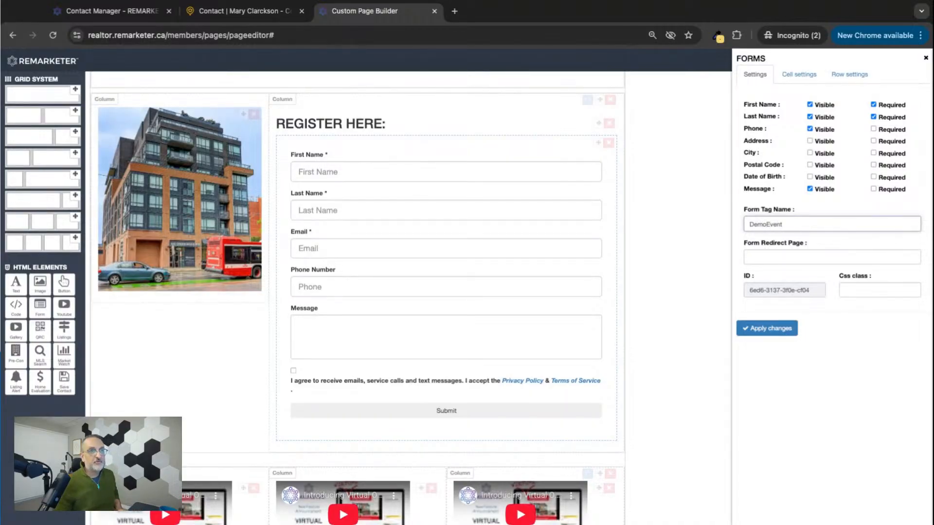
pyautogui.click(767, 224)
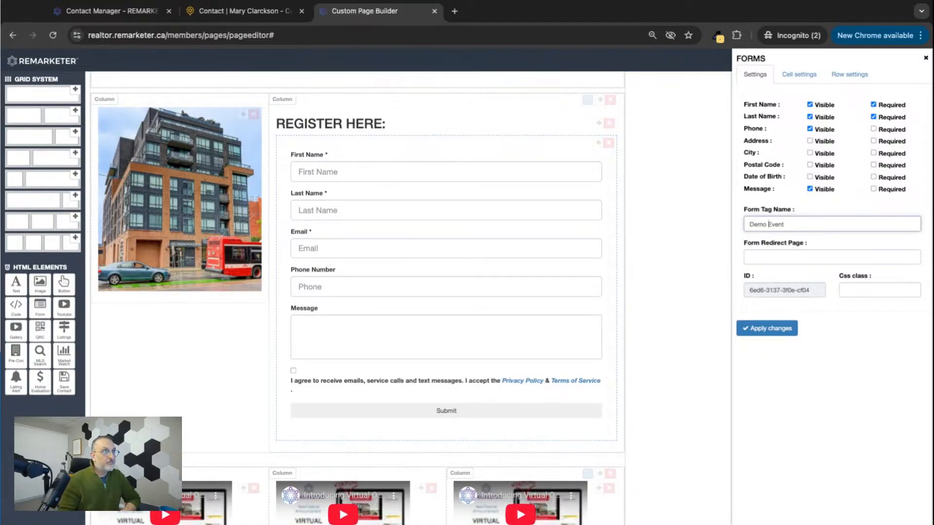
pyautogui.click(148, 16)
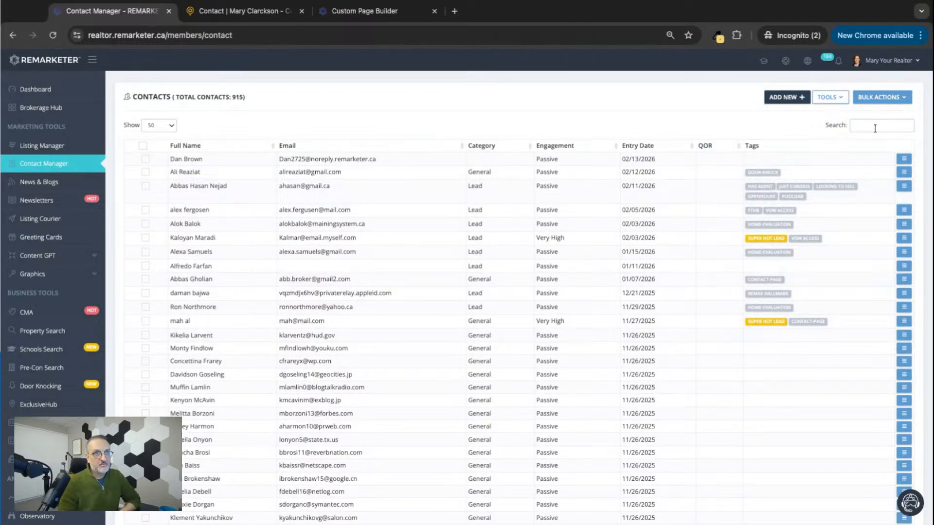
pyautogui.click(365, 11)
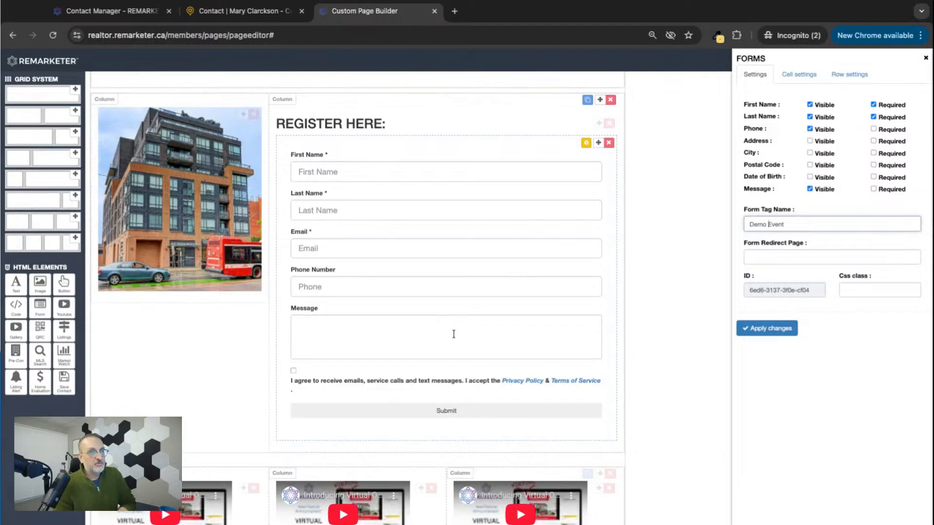
pyautogui.click(773, 328)
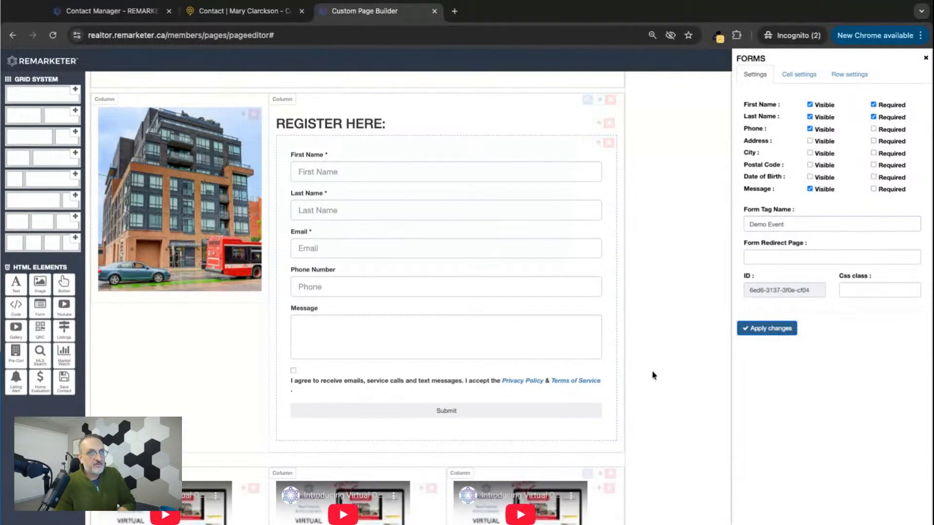
pyautogui.click(925, 58)
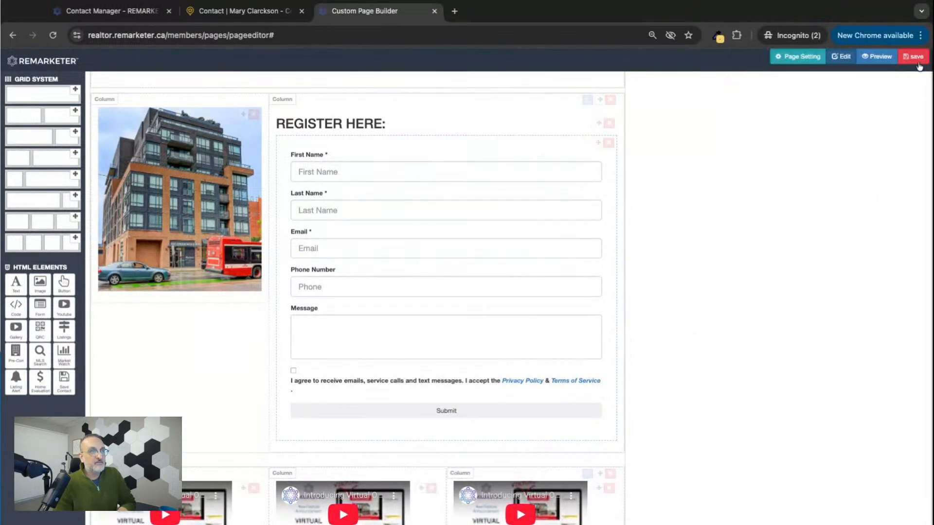
# Open the YouTube video youtube.com/watch?v=JihfflYaZWY in a new browser tab and copy its address.
pyautogui.scroll(-5, 675, 326)
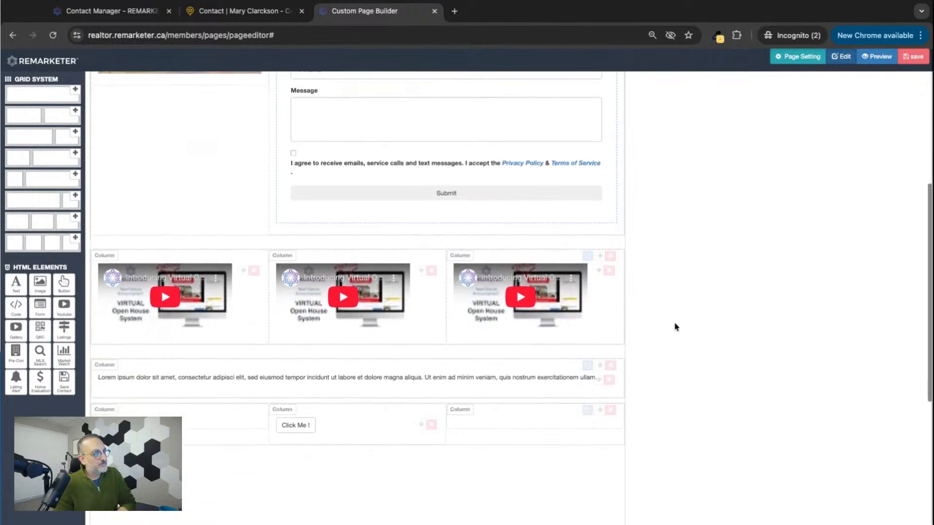
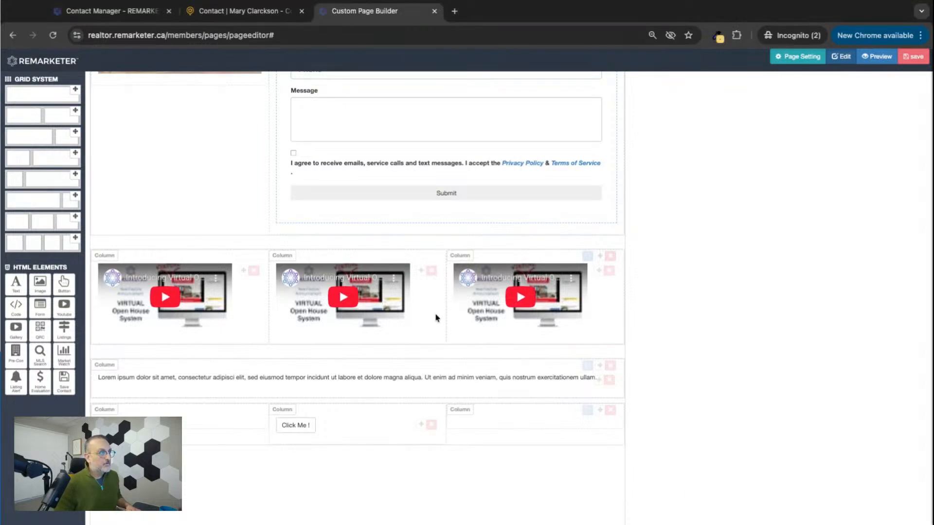
pyautogui.click(454, 11)
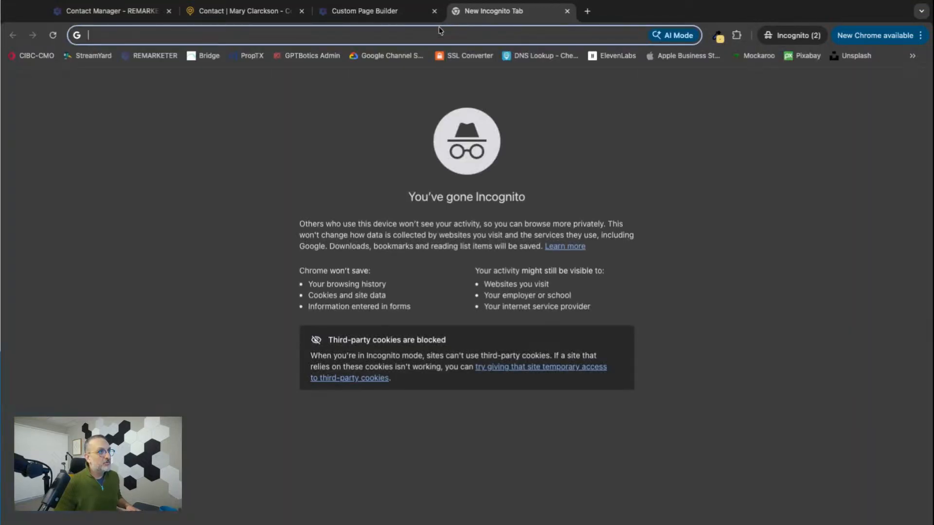
pyautogui.write('youtube.com/watch?v=JihfflYaZWY')
pyautogui.press('Return')
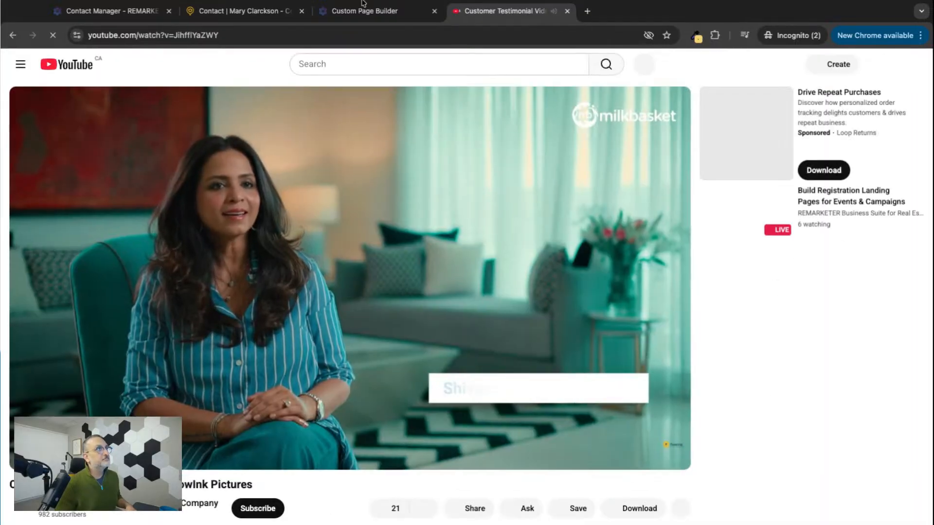
pyautogui.scroll(-4, 269, 301)
pyautogui.scroll(5, 269, 301)
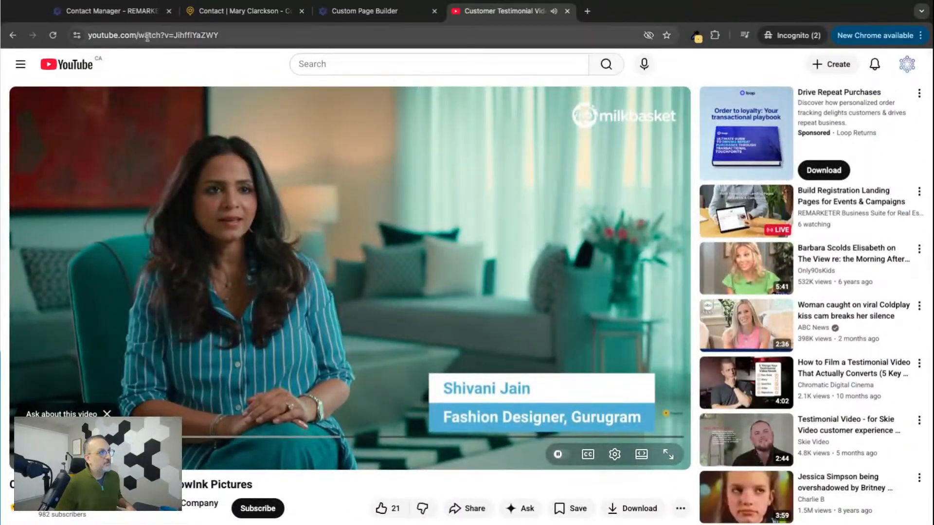
pyautogui.click(165, 33)
pyautogui.hotkey('ctrl', 'c')
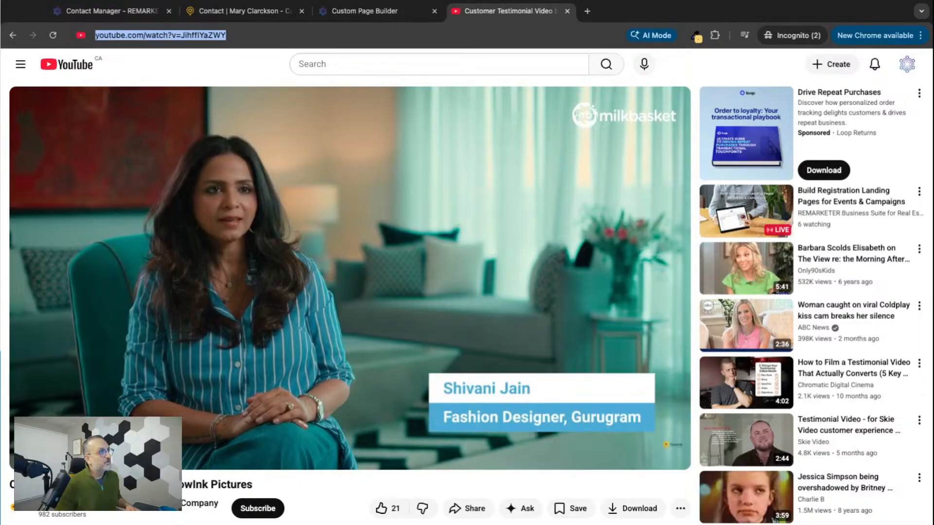
# Replace the first column's video in the page builder with the copied YouTube link, set its width to 100%, apply, and close the settings.
pyautogui.click(381, 11)
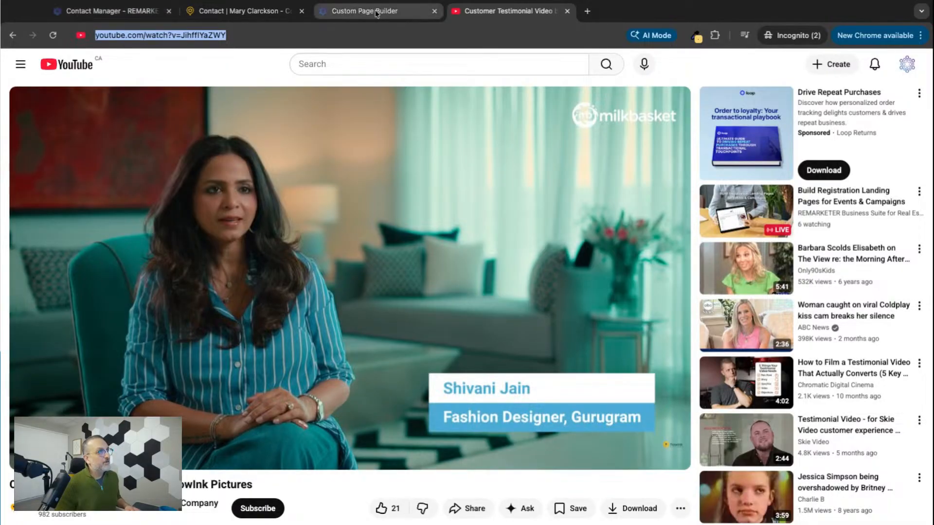
pyautogui.click(231, 271)
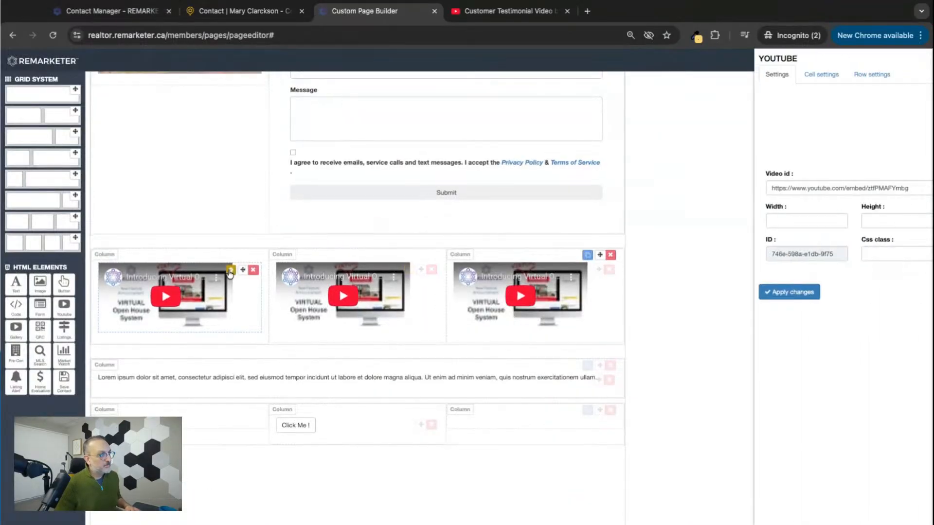
pyautogui.tripleClick(792, 186)
pyautogui.hotkey('ctrl', 'v')
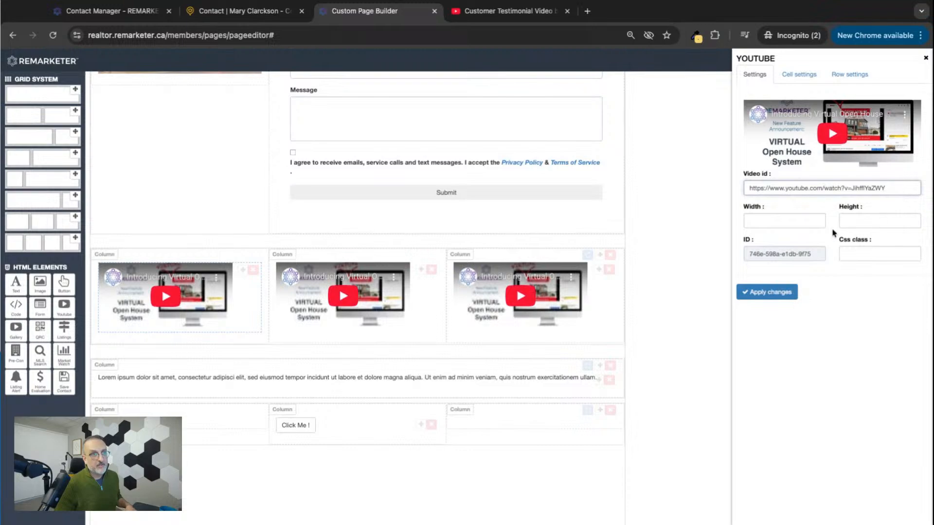
pyautogui.click(778, 222)
pyautogui.write('100%')
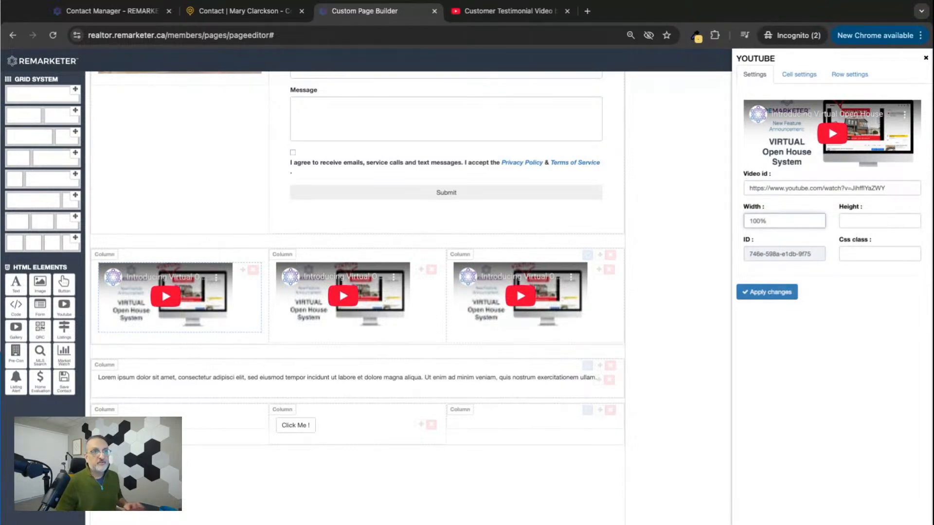
pyautogui.click(778, 296)
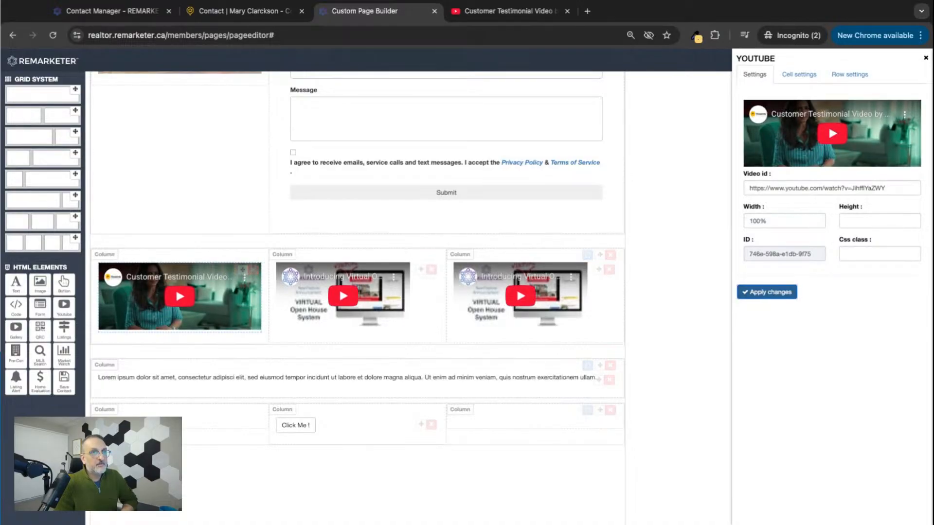
pyautogui.click(924, 58)
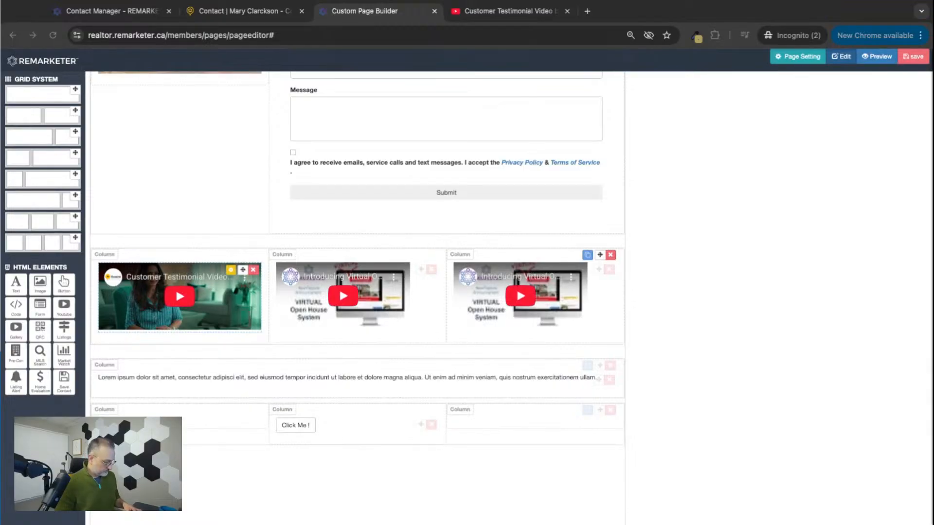
# Replace the second column's video with youtube.com/watch?v=D_z6fnbq_t4, set its width to 100%, apply, and close the settings.
pyautogui.click(408, 270)
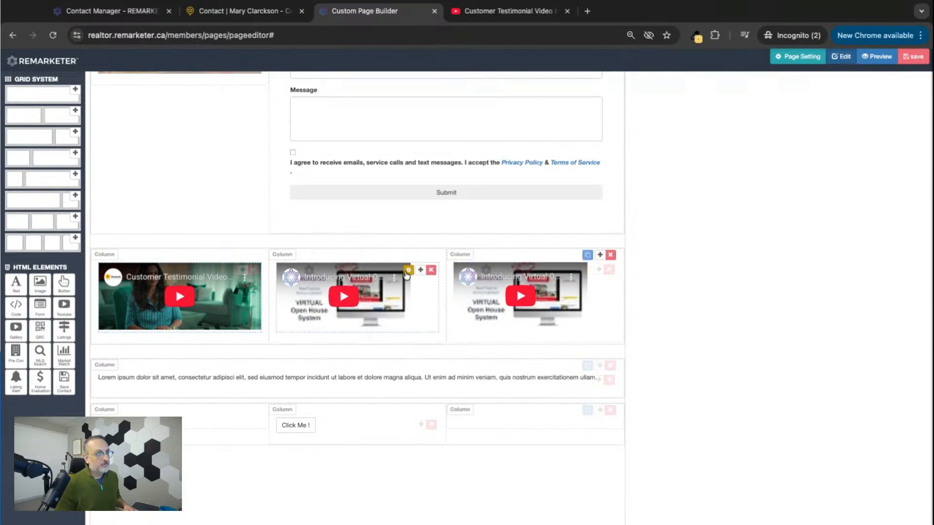
pyautogui.click(407, 271)
pyautogui.tripleClick(773, 187)
pyautogui.write('https://www.youtube.com/watch?v=D_z6fnbq_t4')
pyautogui.click(772, 223)
pyautogui.write('100')
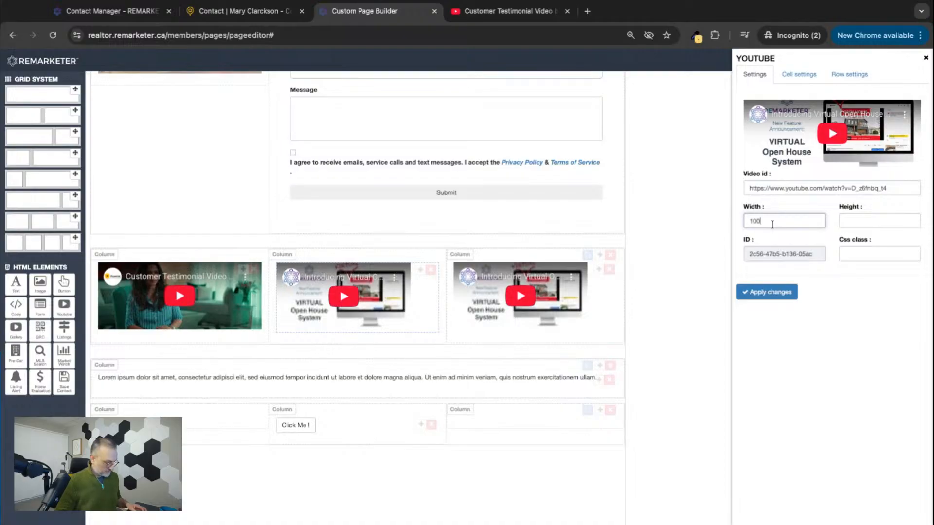
pyautogui.write('%')
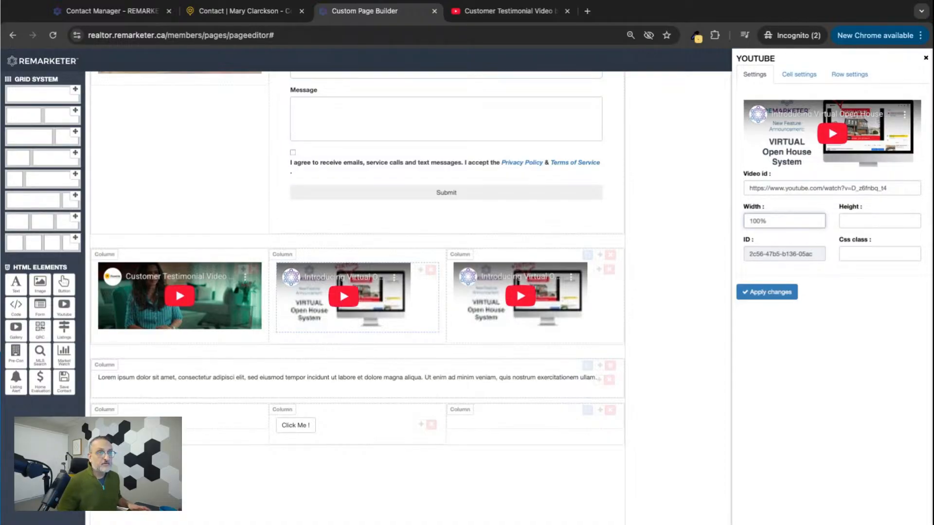
pyautogui.click(764, 293)
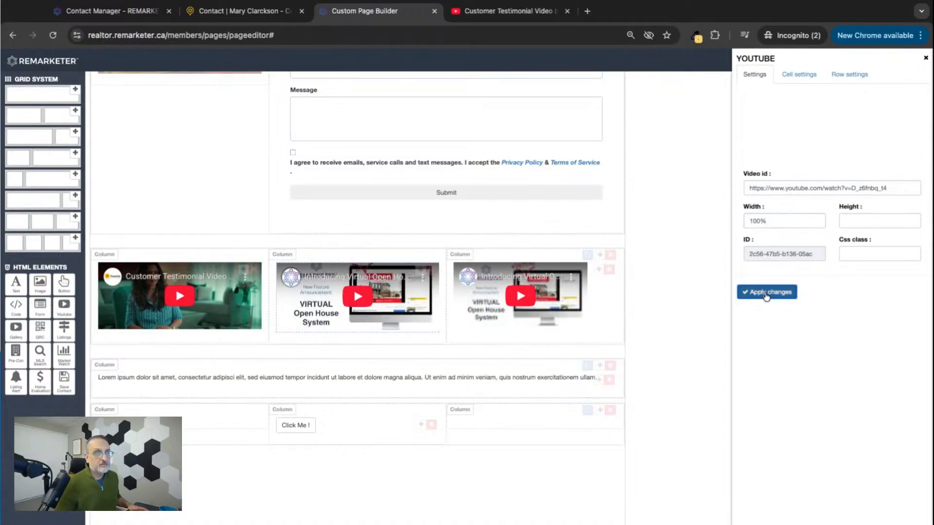
pyautogui.click(925, 58)
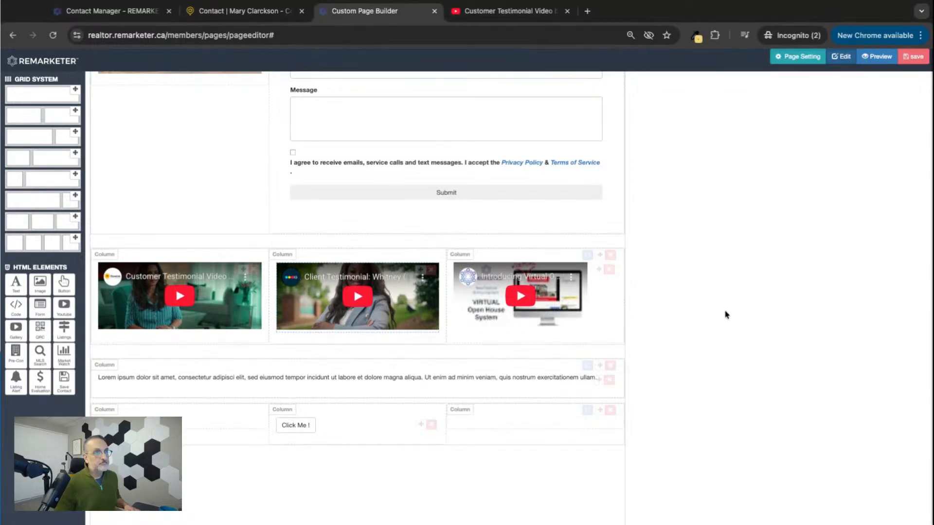
# Replace the third column's video with youtube.com/watch?v=iWwI7O8ojYU, set its width to 100%, apply, and close the settings.
pyautogui.click(586, 270)
pyautogui.tripleClick(789, 188)
pyautogui.write('https://www.youtube.com/watch?v=iWwI7O8ojYU')
pyautogui.click(769, 220)
pyautogui.write('100%')
pyautogui.click(767, 292)
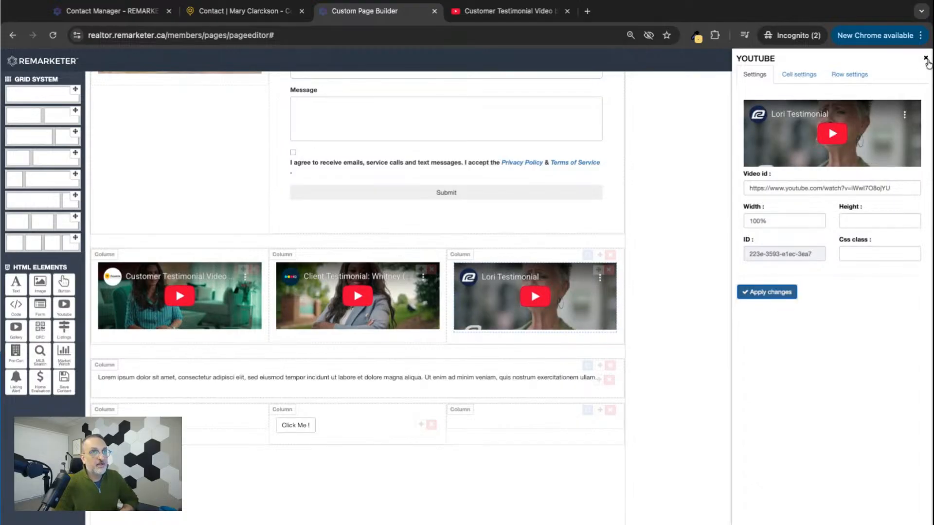
pyautogui.click(925, 60)
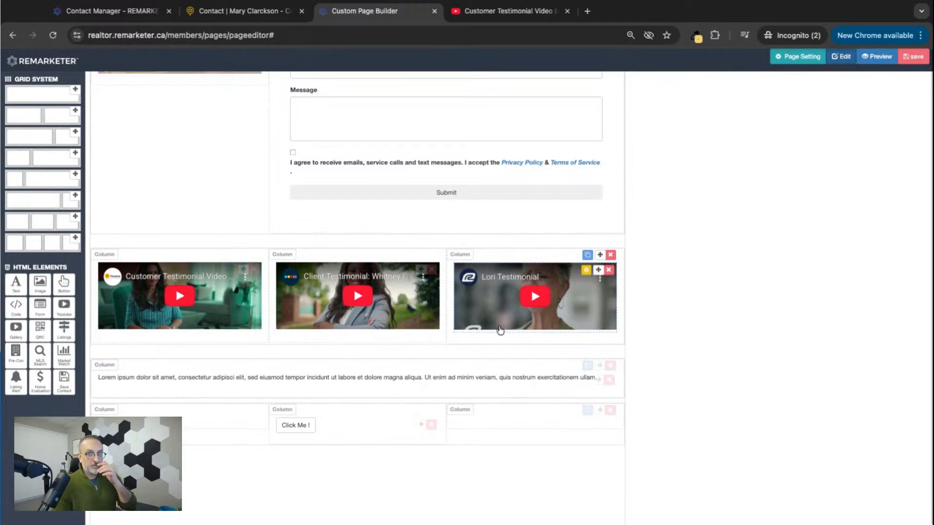
# Replace the placeholder paragraph below the videos with "Thinking of Selling your House? Use our Instant Home Valuation Tool Here:".
pyautogui.scroll(5, 629, 308)
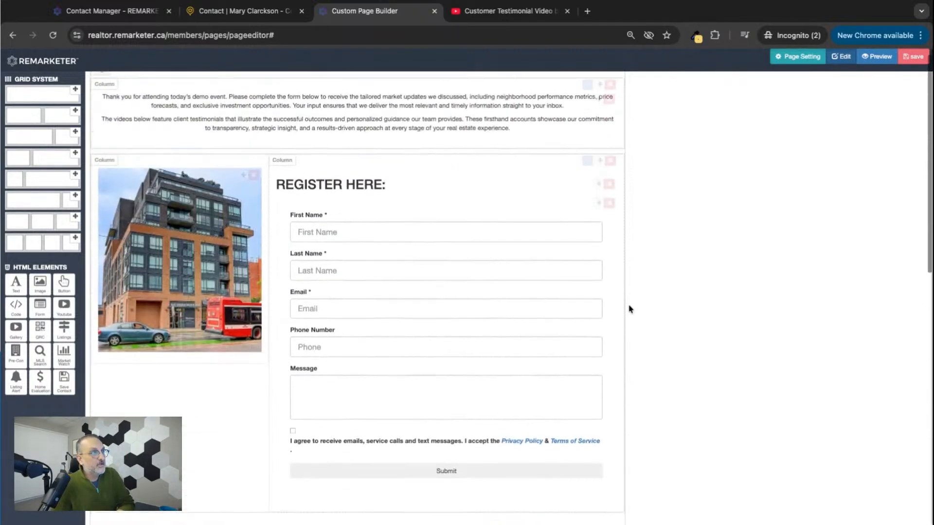
pyautogui.scroll(-8, 629, 309)
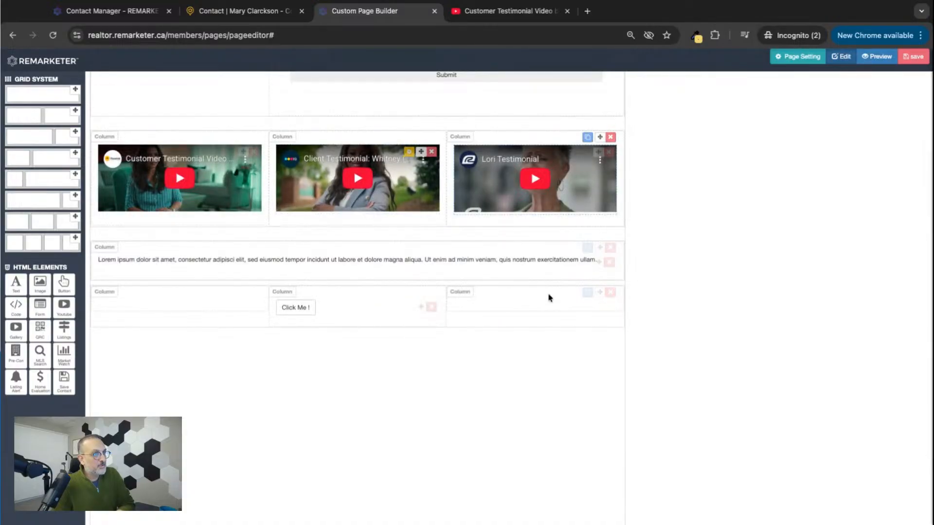
pyautogui.click(586, 261)
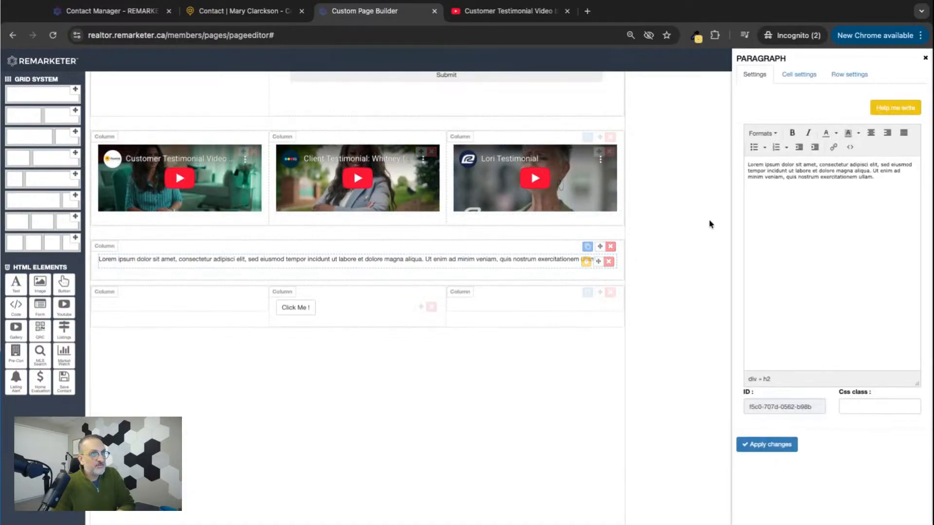
pyautogui.hotkey('ctrl', 'a')
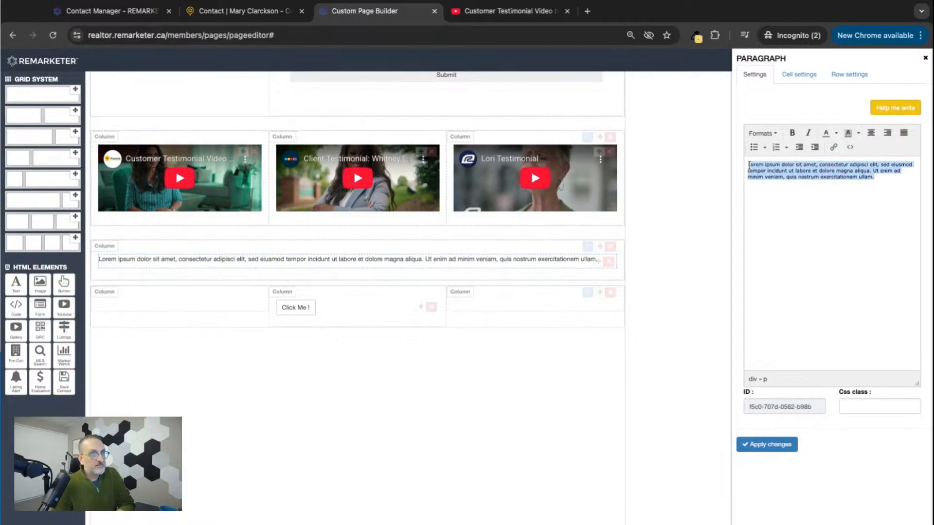
pyautogui.press('BackSpace')
pyautogui.write('Thinking of Selling your House')
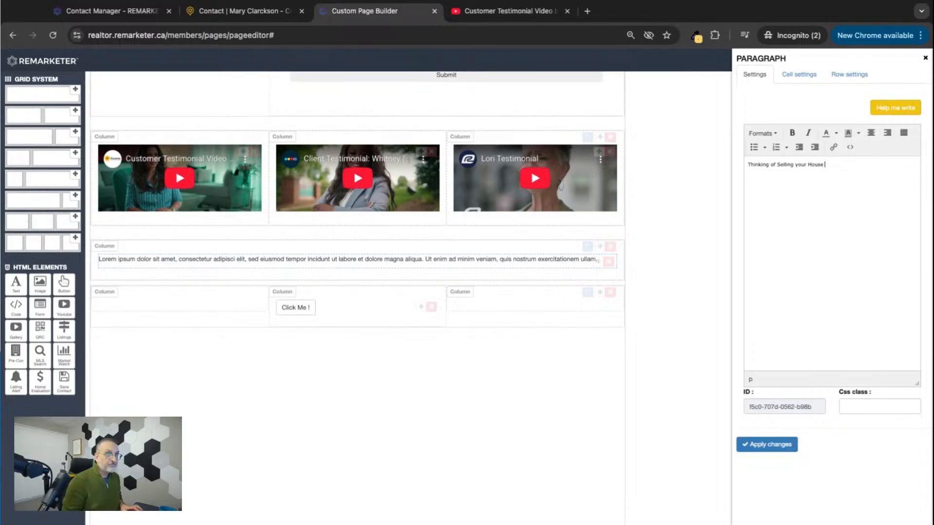
pyautogui.write('? Use our Instant Home V')
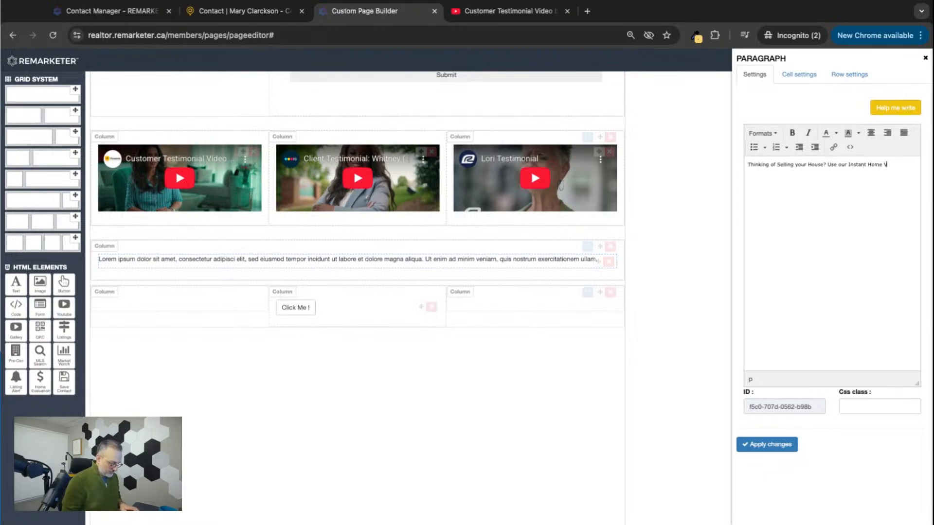
pyautogui.write('luation Tool Here.')
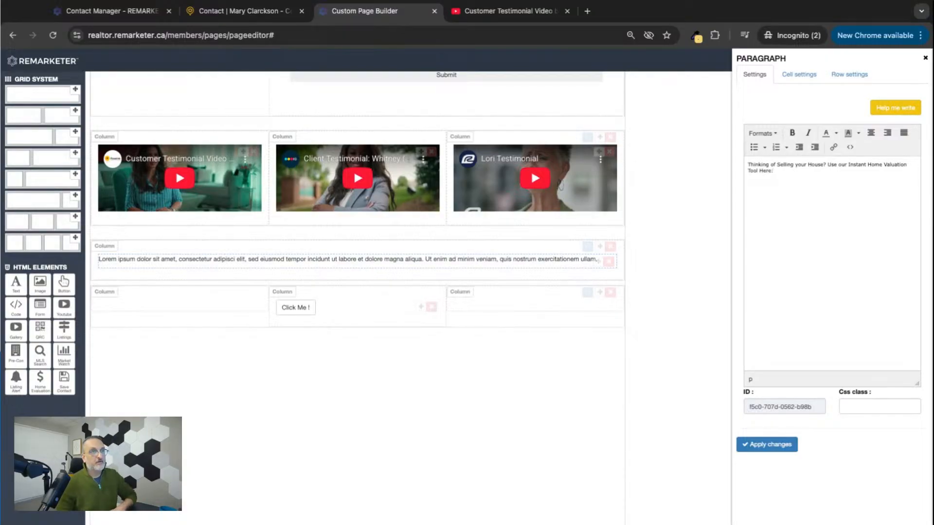
# Format the home valuation text as a centred Heading 2, apply the changes, and close the paragraph settings.
pyautogui.tripleClick(748, 164)
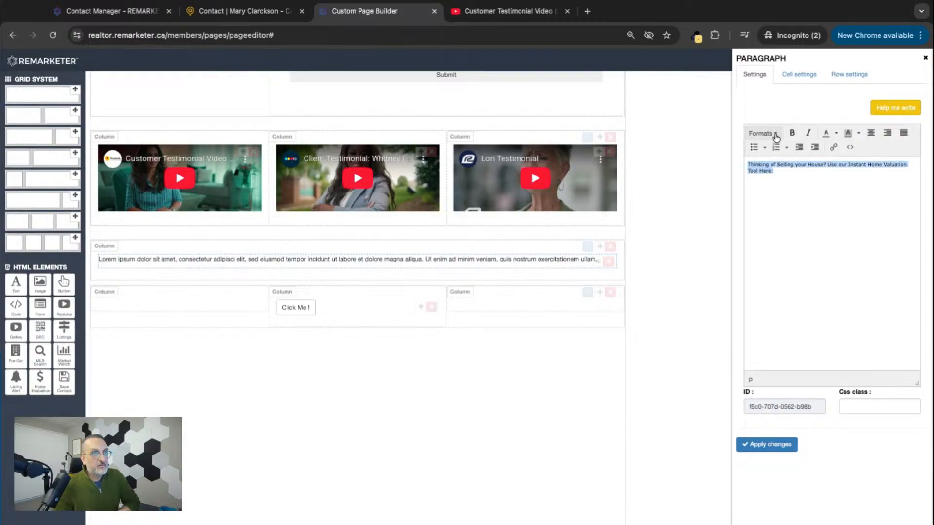
pyautogui.click(776, 136)
pyautogui.moveTo(768, 148)
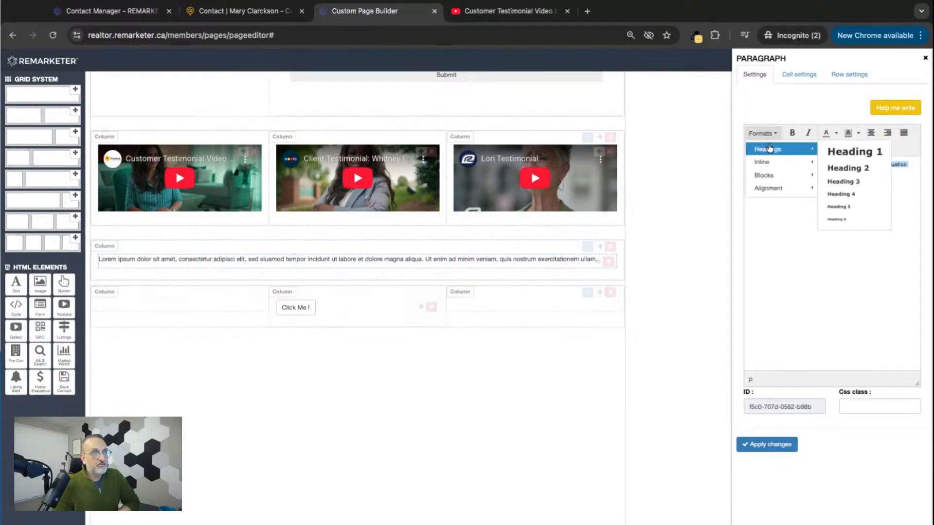
pyautogui.click(829, 168)
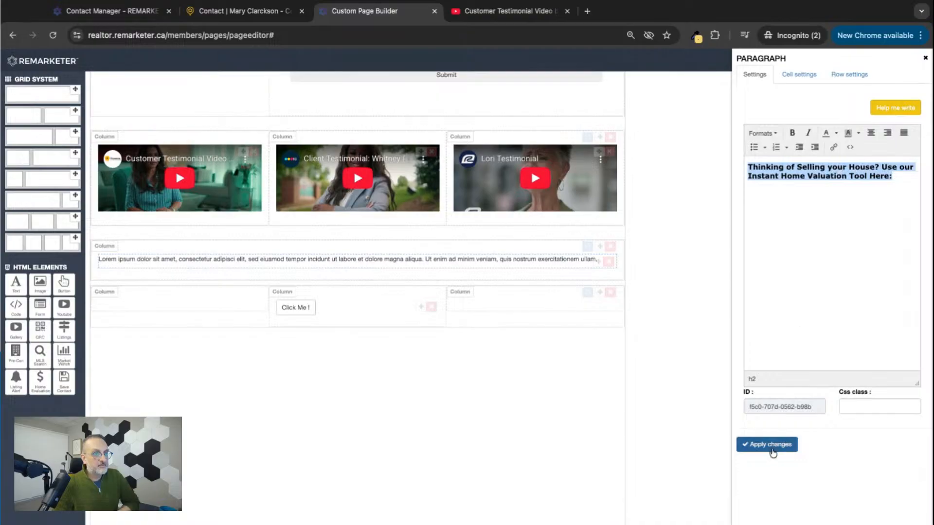
pyautogui.click(770, 451)
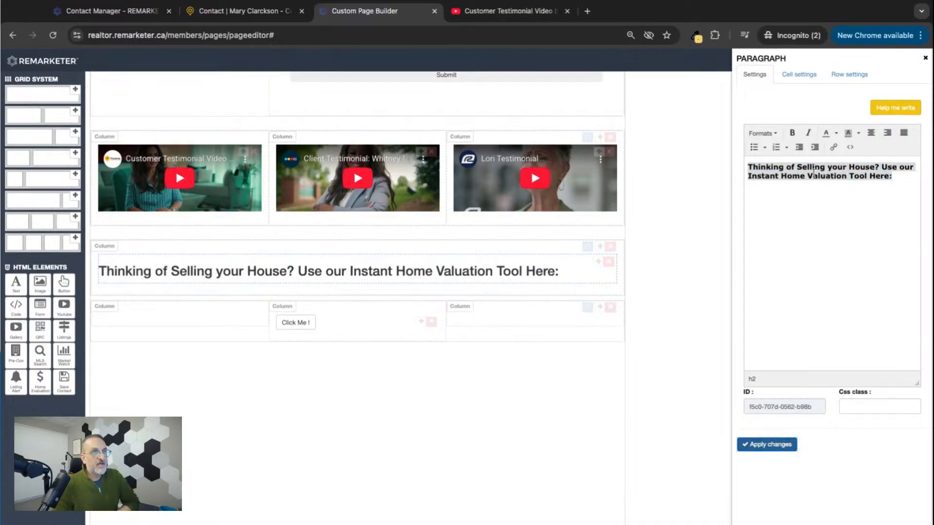
pyautogui.click(871, 132)
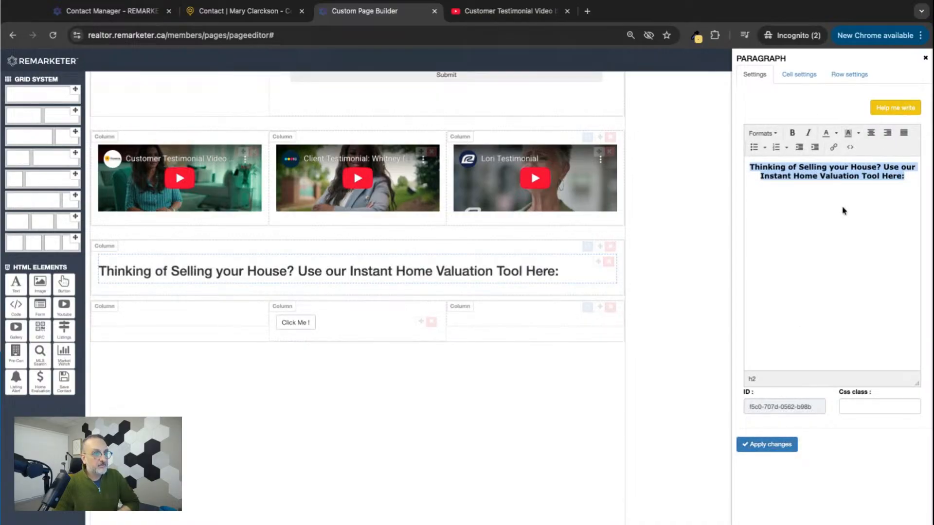
pyautogui.click(762, 449)
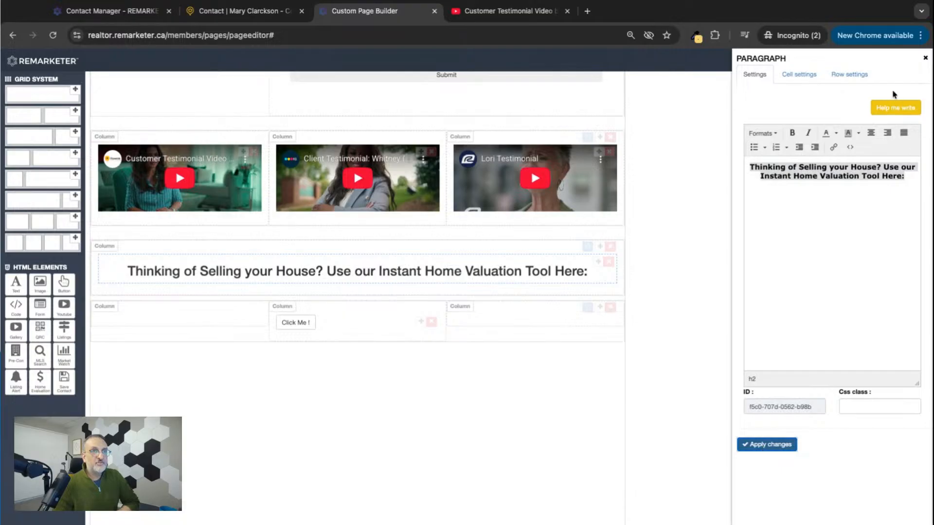
pyautogui.click(924, 59)
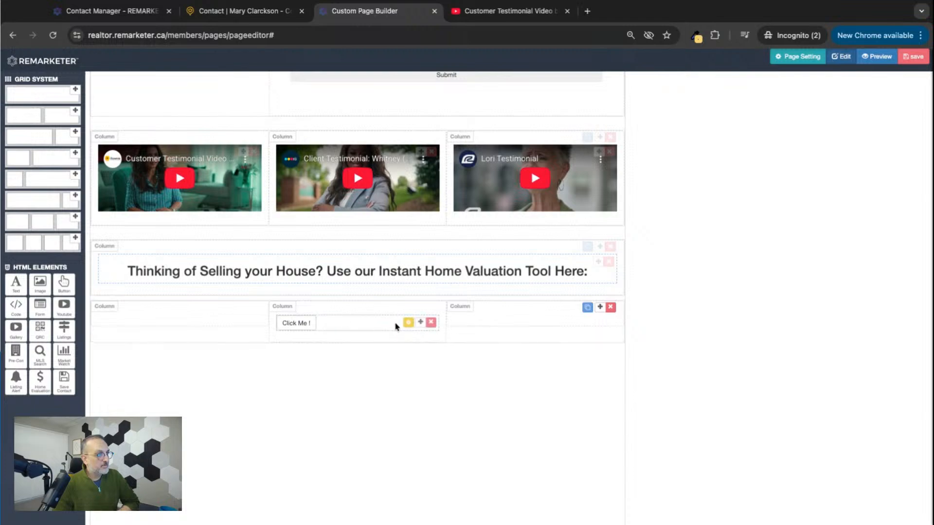
# Change the label of the "Click Me !" button below the heading to "INSTANT HOME VALUATION".
pyautogui.click(408, 323)
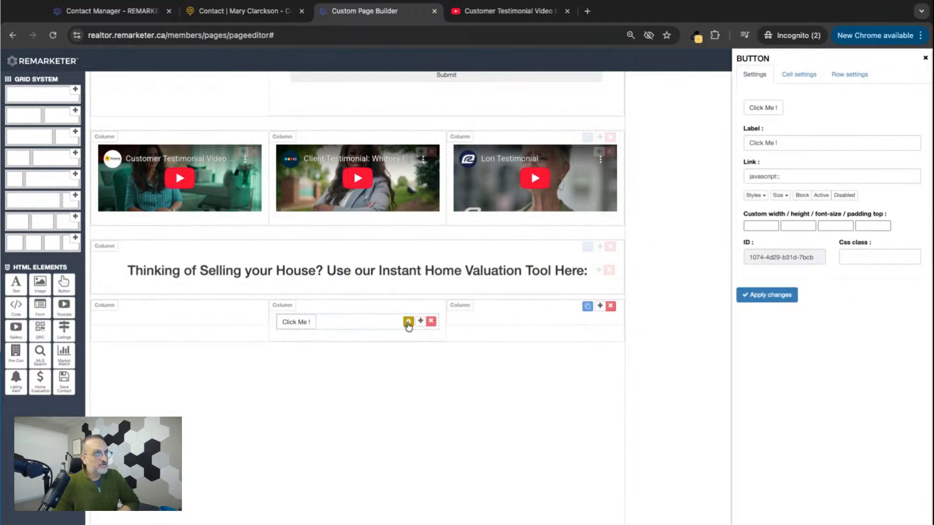
pyautogui.moveTo(784, 142); pyautogui.dragTo(741, 144)
pyautogui.write('INSTANT HOME VALUATION')
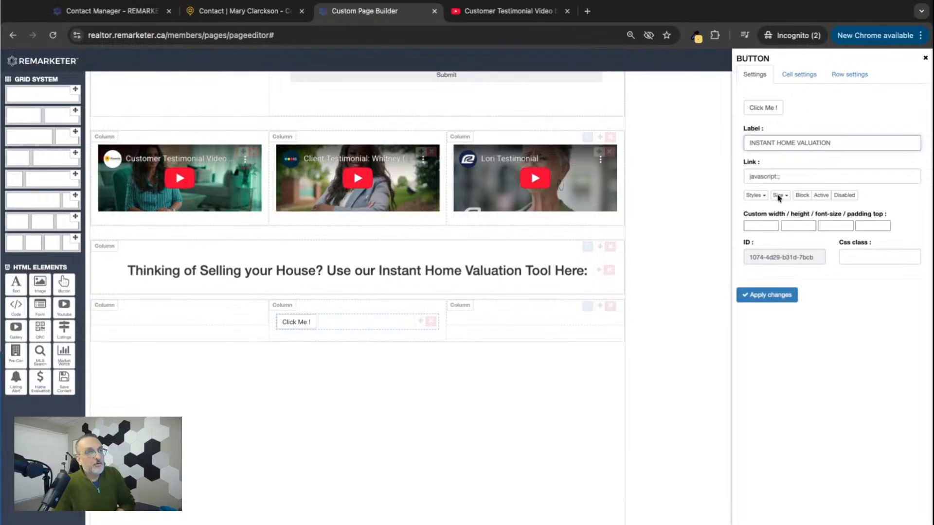
# Open the Home Evaluation page on the demo website in the other browser tab and copy its address.
pyautogui.click(247, 13)
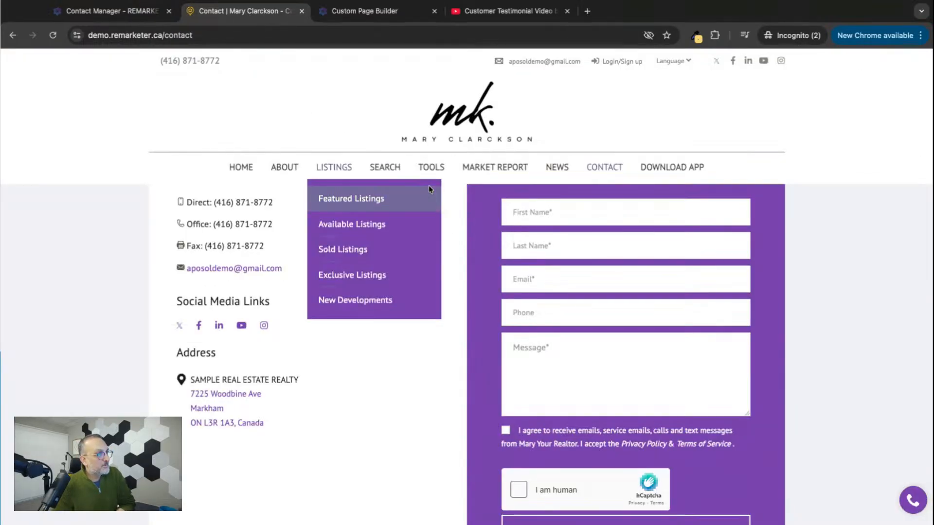
pyautogui.moveTo(431, 168)
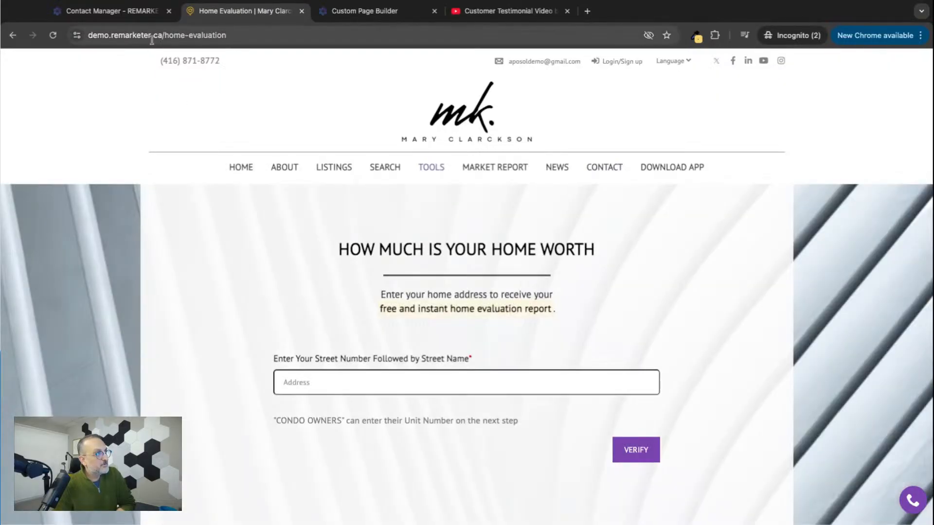
pyautogui.click(155, 38)
pyautogui.hotkey('ctrl', 'c')
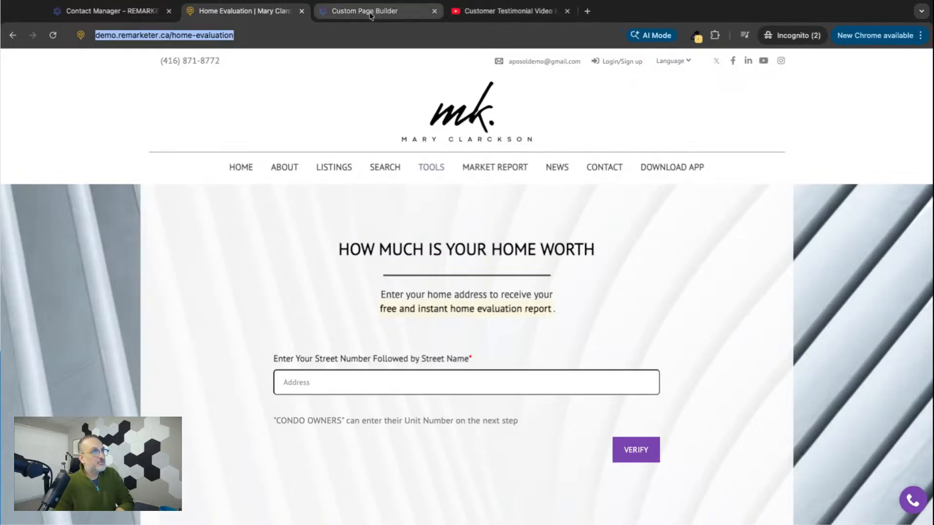
pyautogui.click(419, 10)
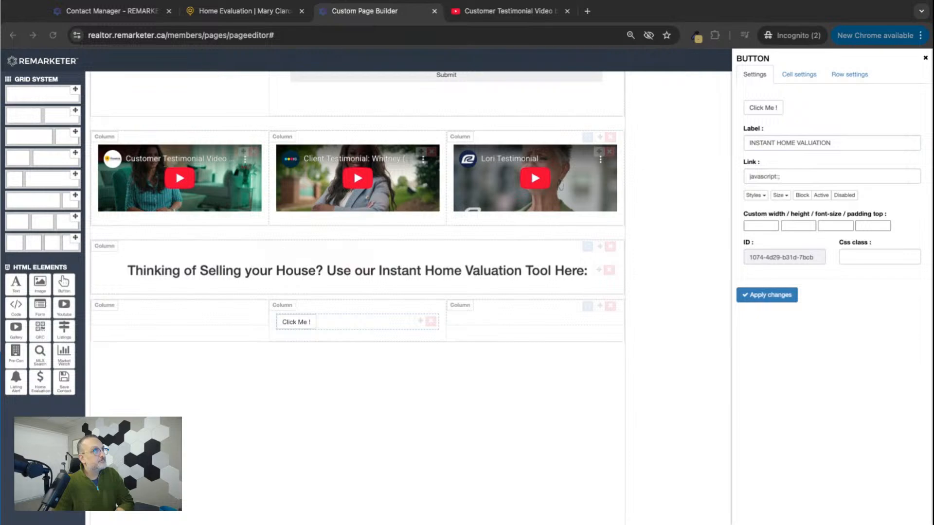
pyautogui.click(696, 383)
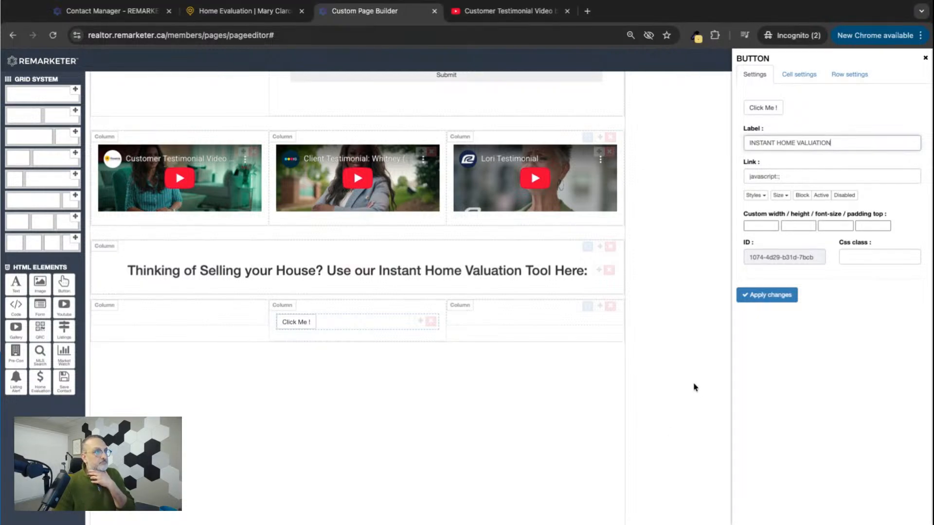
pyautogui.tripleClick(790, 179)
pyautogui.hotkey('ctrl', 'v')
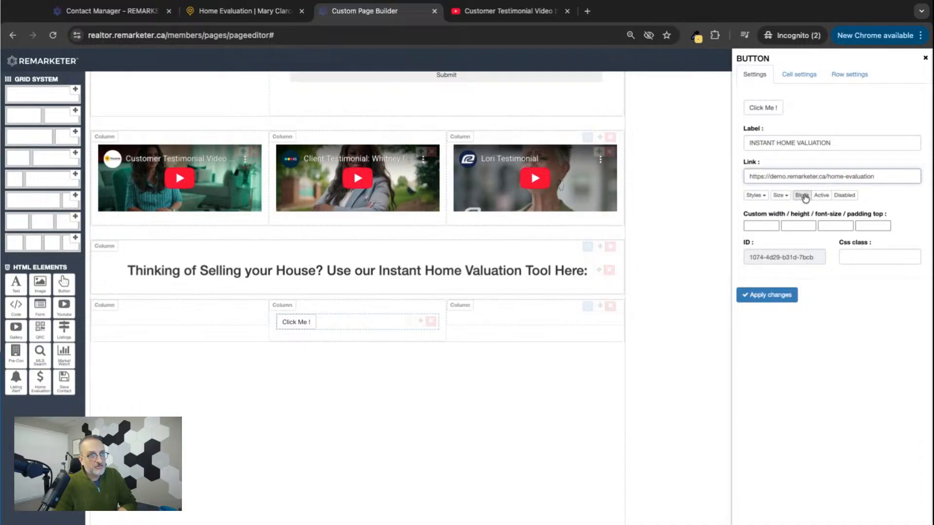
pyautogui.click(802, 195)
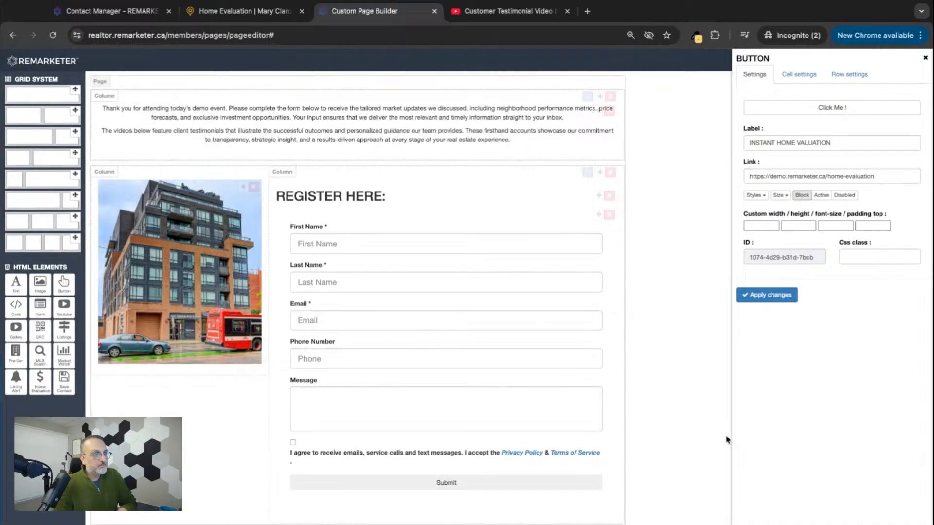
pyautogui.scroll(-10, 585, 410)
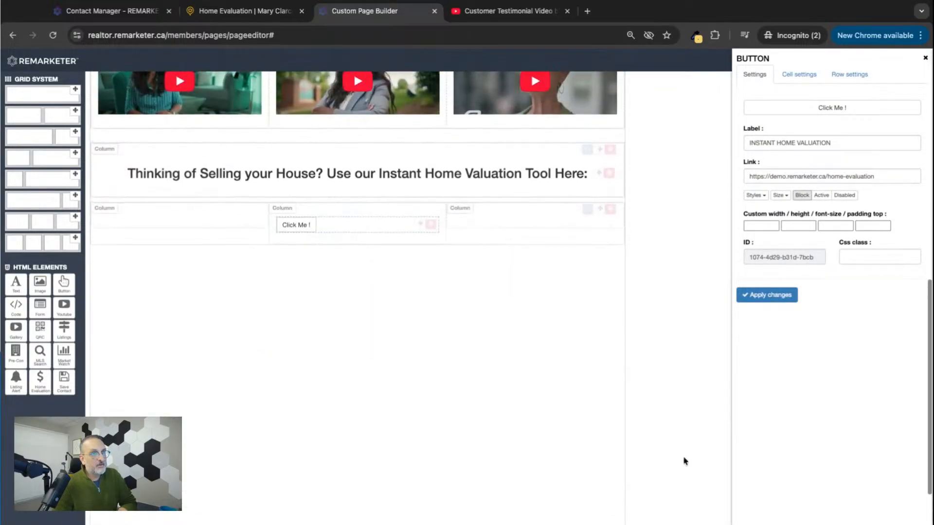
pyautogui.click(767, 295)
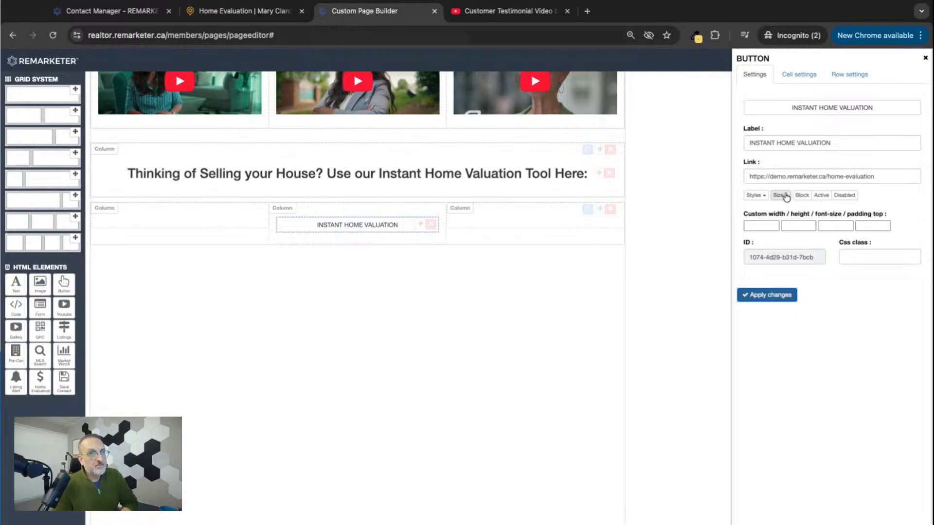
# Try the Warning style on the INSTANT HOME VALUATION button.
pyautogui.click(788, 197)
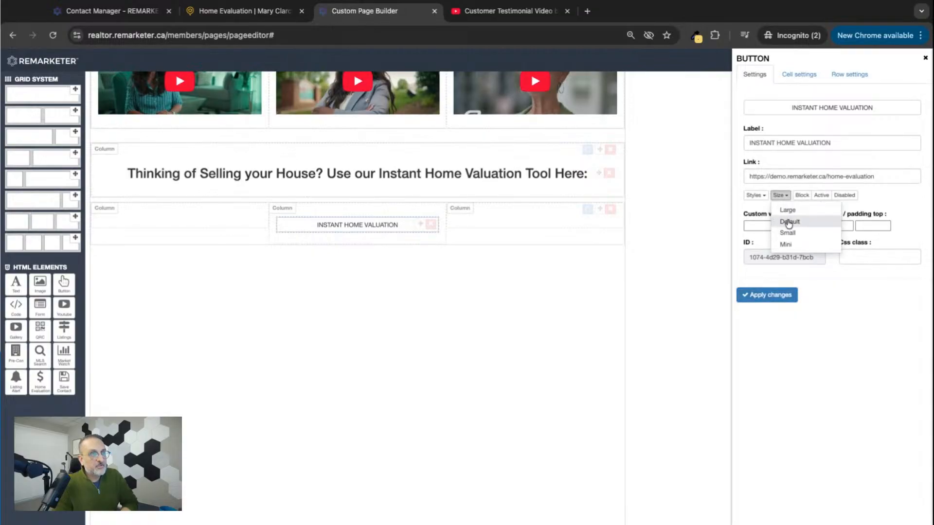
pyautogui.click(748, 207)
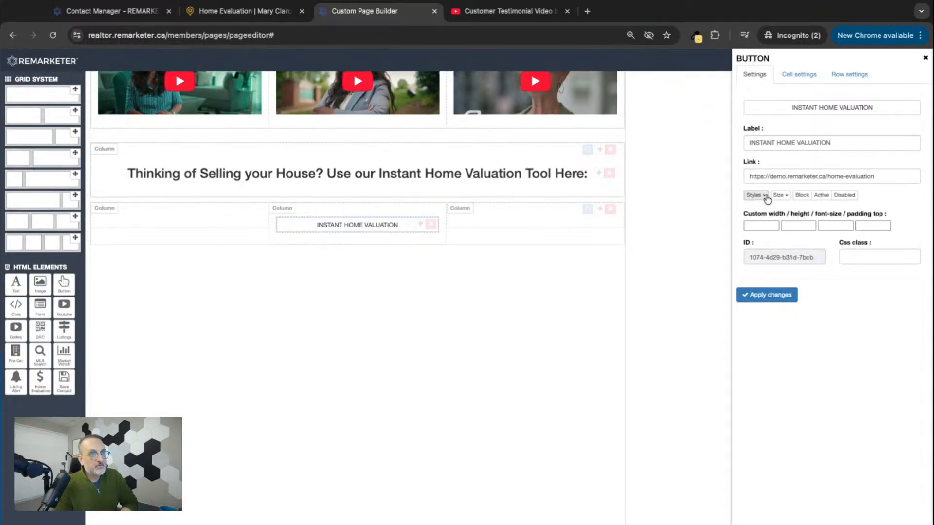
pyautogui.click(767, 196)
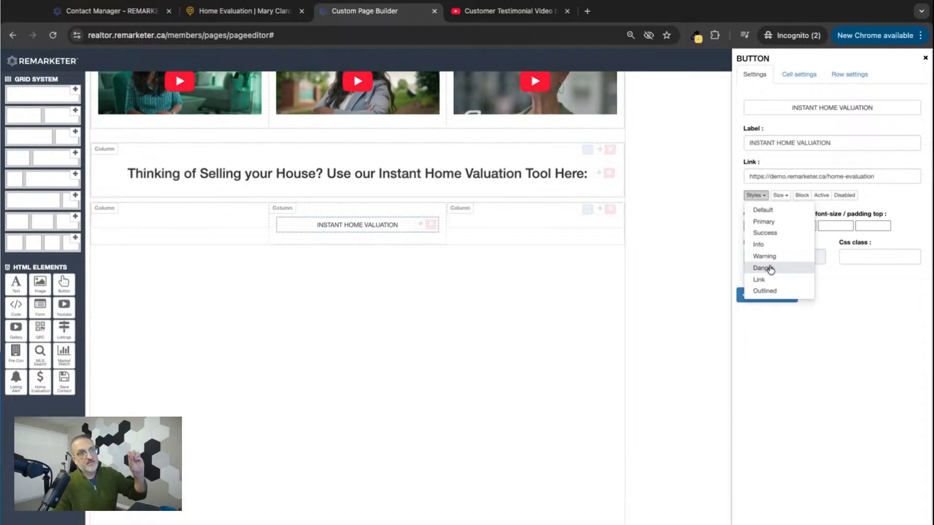
pyautogui.click(764, 256)
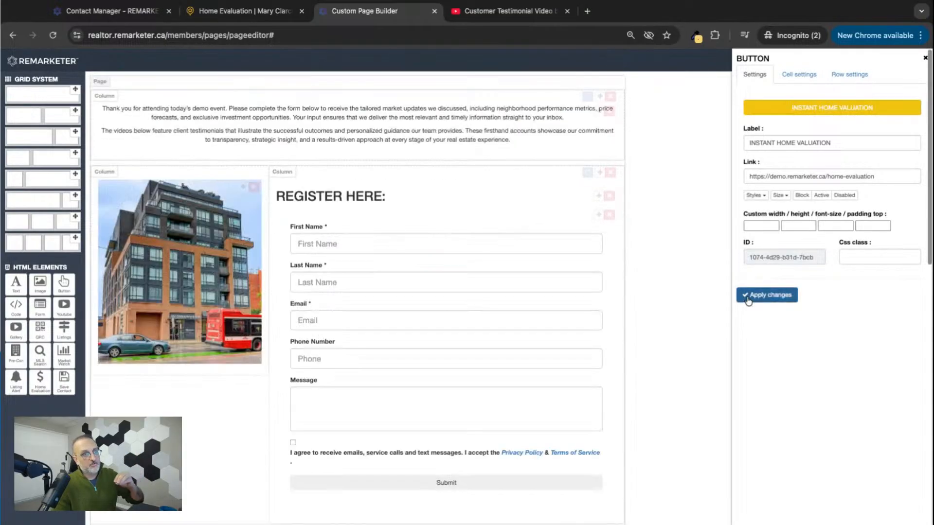
# Give the INSTANT HOME VALUATION button the Danger style, apply the changes, and close the button settings.
pyautogui.click(754, 195)
pyautogui.click(768, 269)
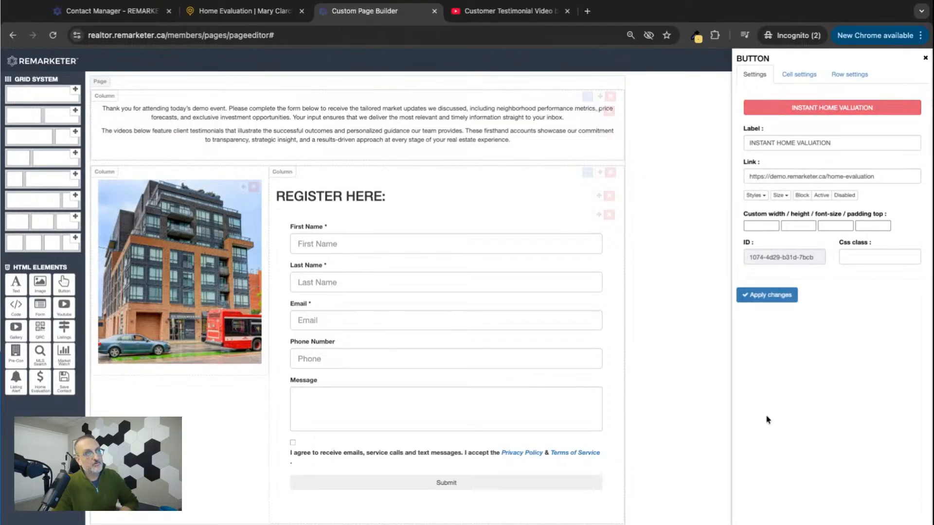
pyautogui.click(769, 300)
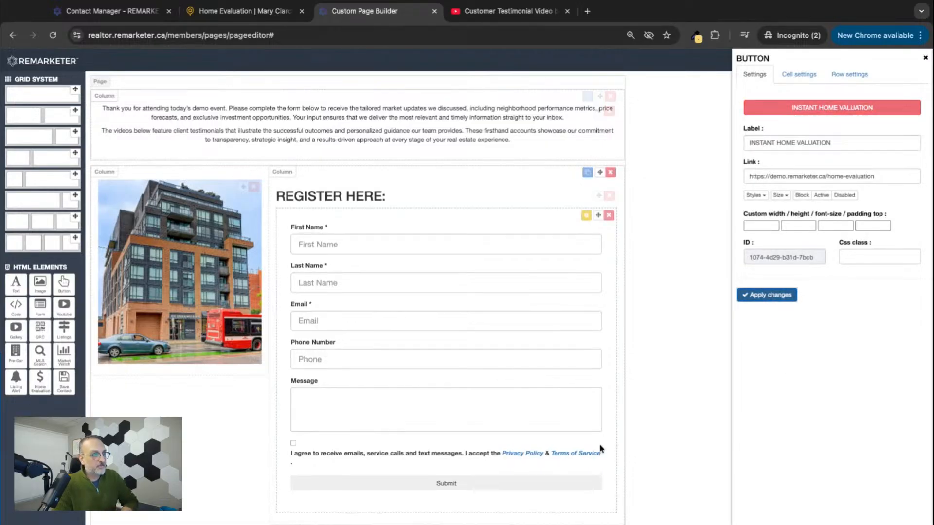
pyautogui.scroll(-10, 603, 450)
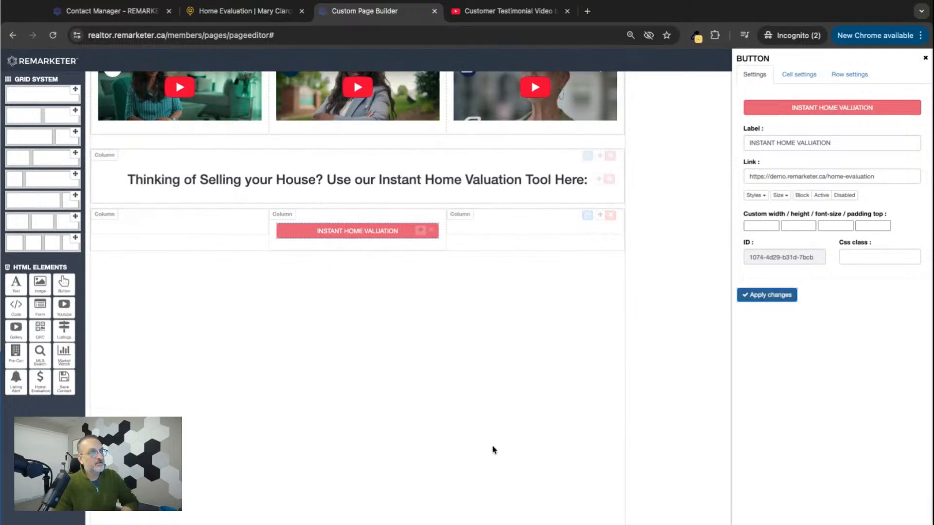
pyautogui.scroll(5, 821, 353)
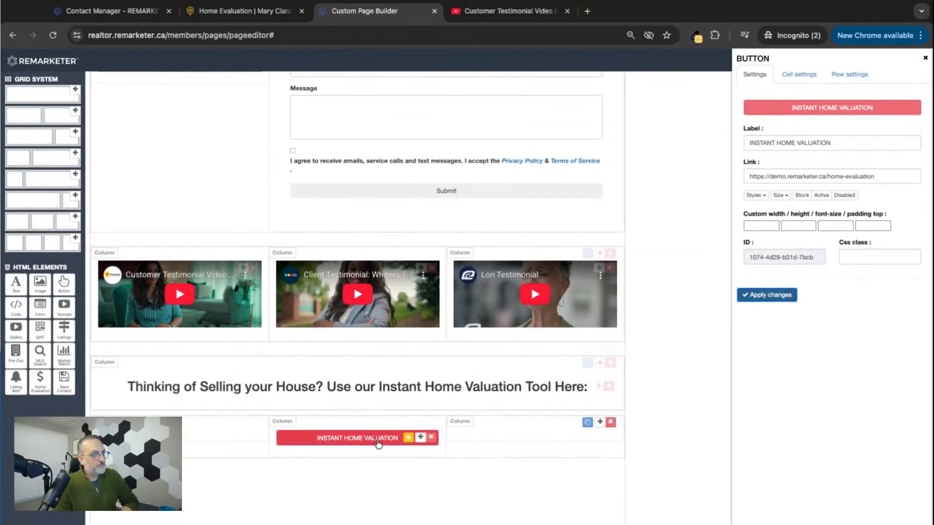
pyautogui.click(925, 60)
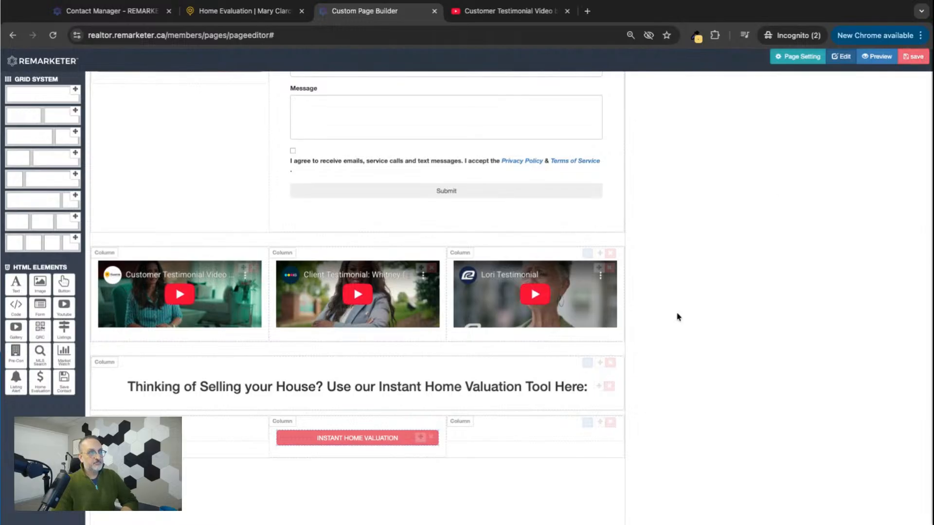
# Look over the completed page layout and save the page, confirming the generated code.
pyautogui.scroll(5, 678, 317)
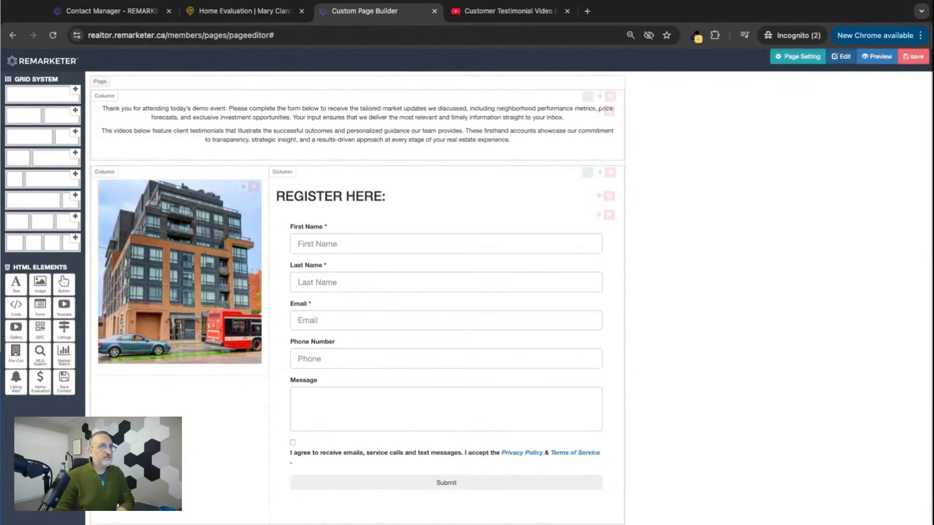
pyautogui.scroll(-8, 176, 223)
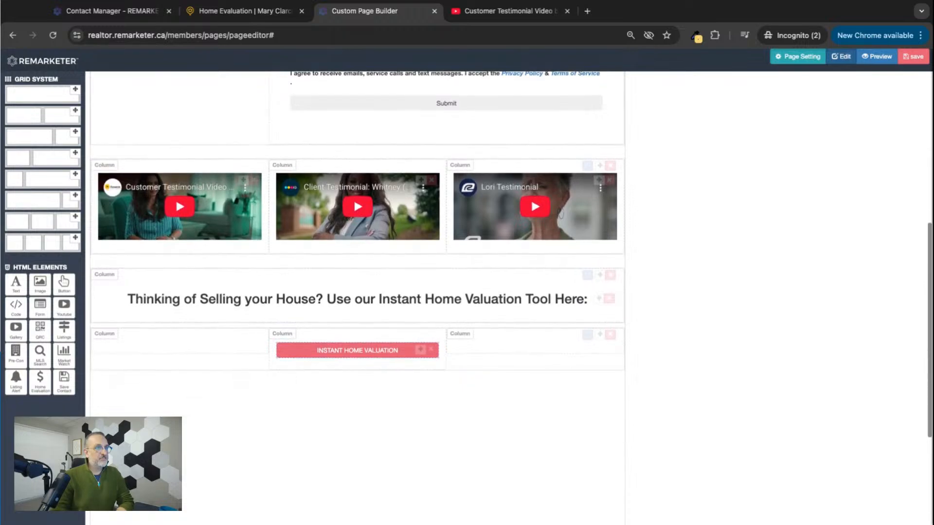
pyautogui.scroll(8, 176, 197)
pyautogui.scroll(-1, 176, 197)
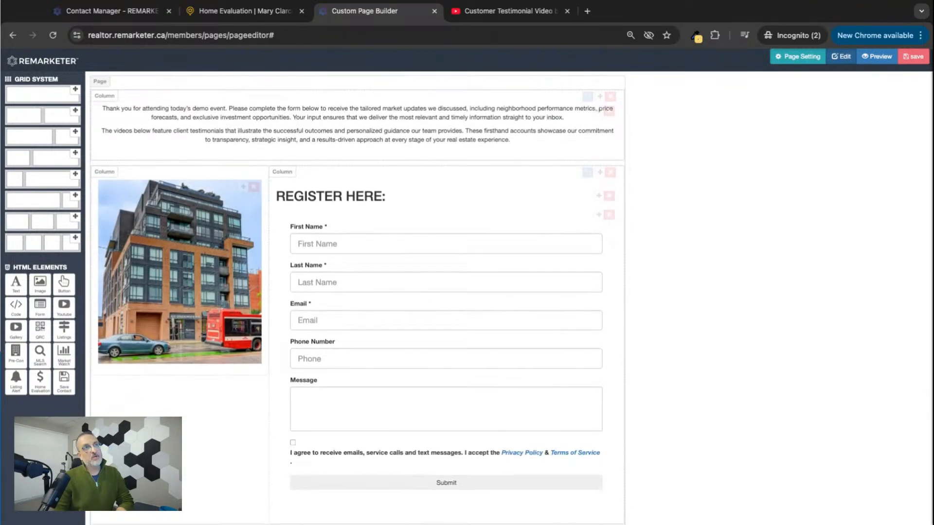
pyautogui.click(913, 57)
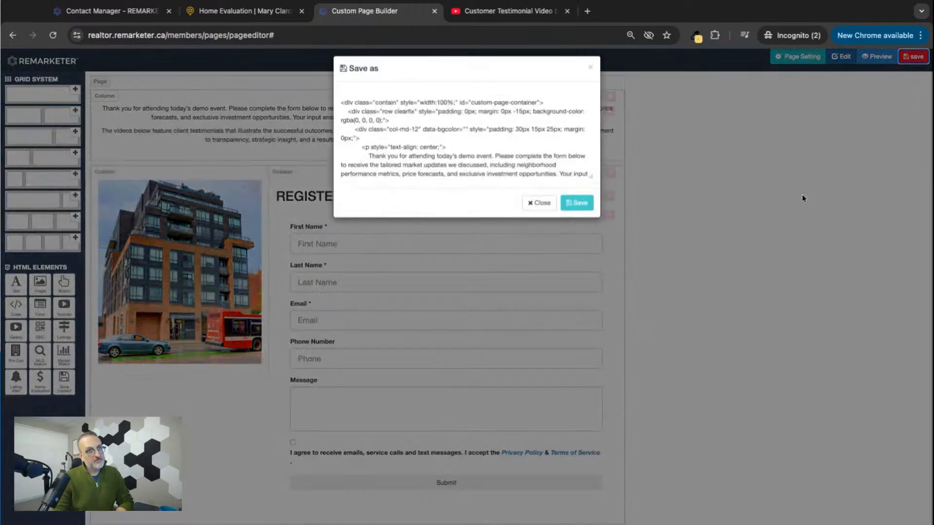
pyautogui.moveTo(342, 107); pyautogui.dragTo(414, 208)
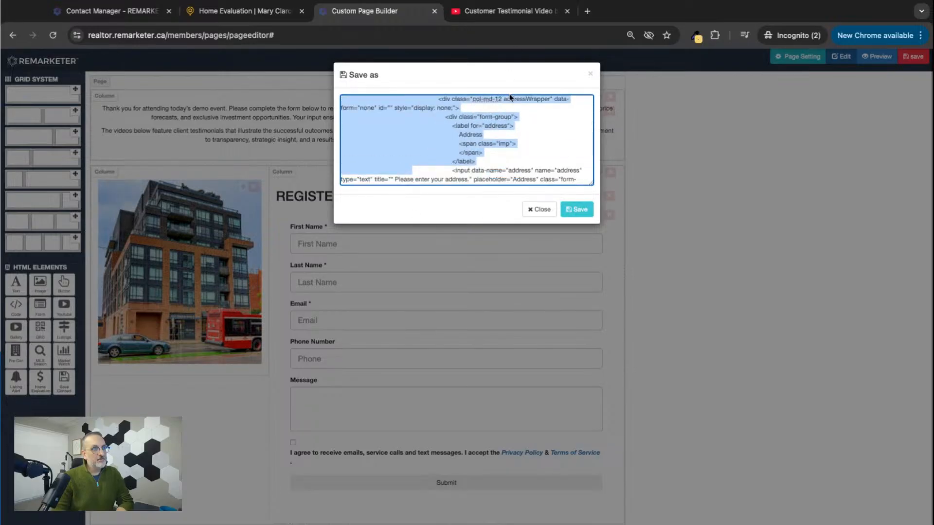
pyautogui.click(505, 118)
pyautogui.click(577, 210)
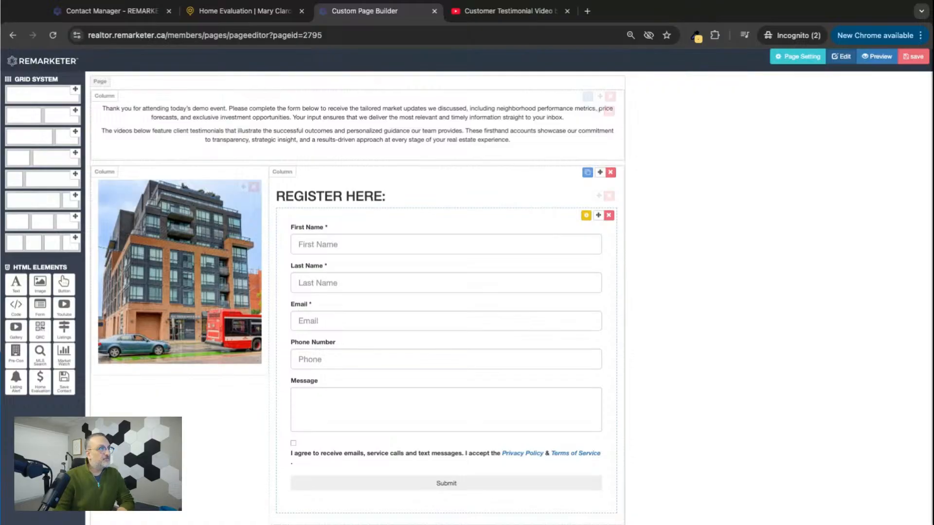
# In the members area browser tab, go to the website's Custom Pages list and view the Demo Event page live.
pyautogui.click(120, 18)
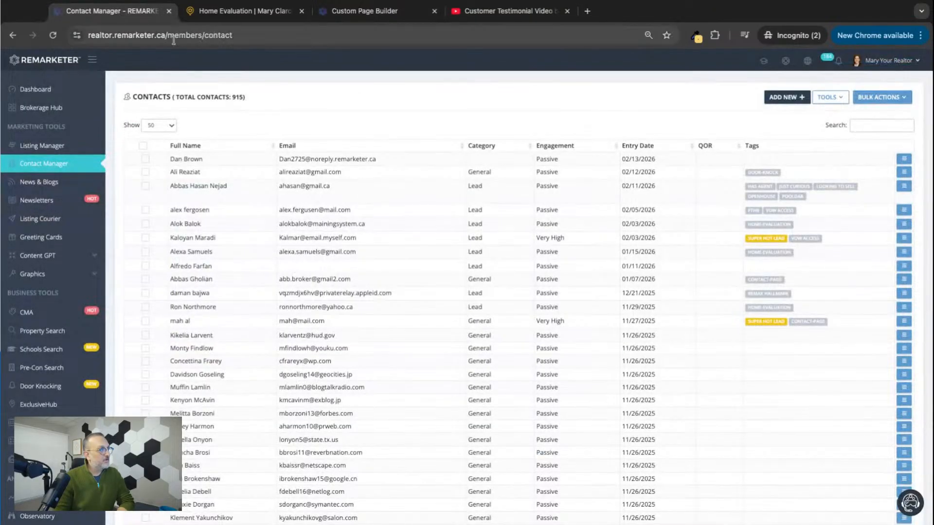
pyautogui.scroll(-7, 30, 401)
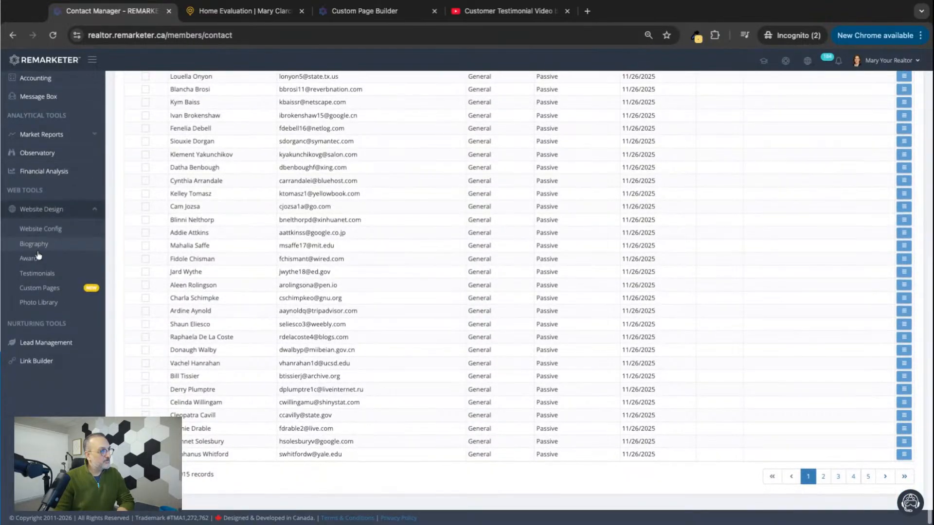
pyautogui.click(41, 307)
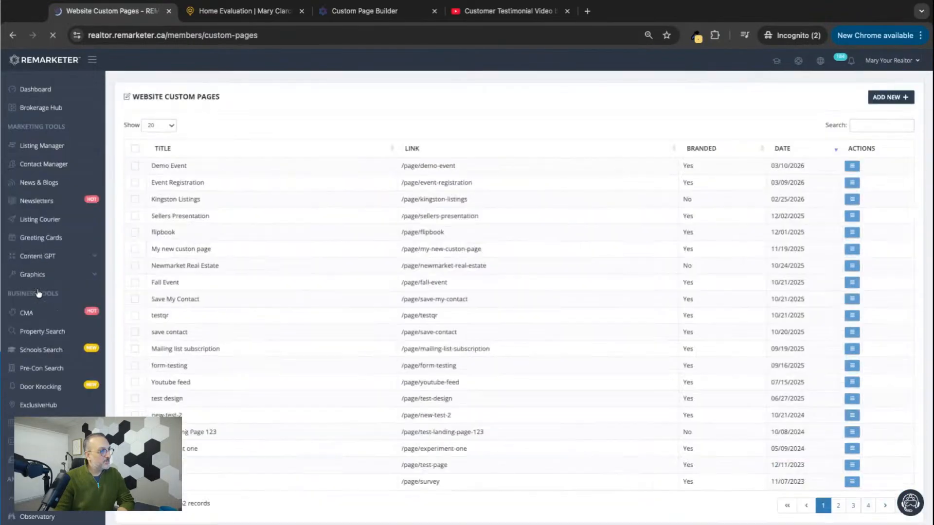
pyautogui.tripleClick(153, 167)
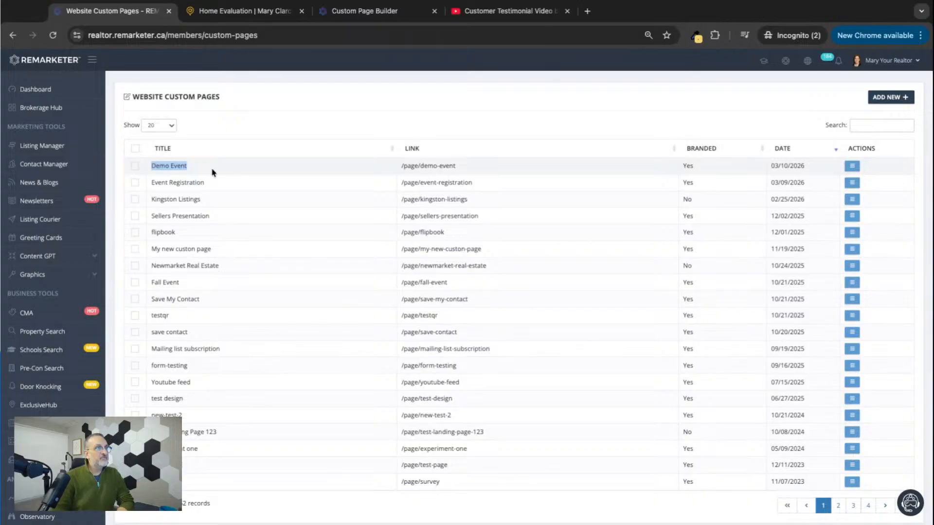
pyautogui.click(856, 167)
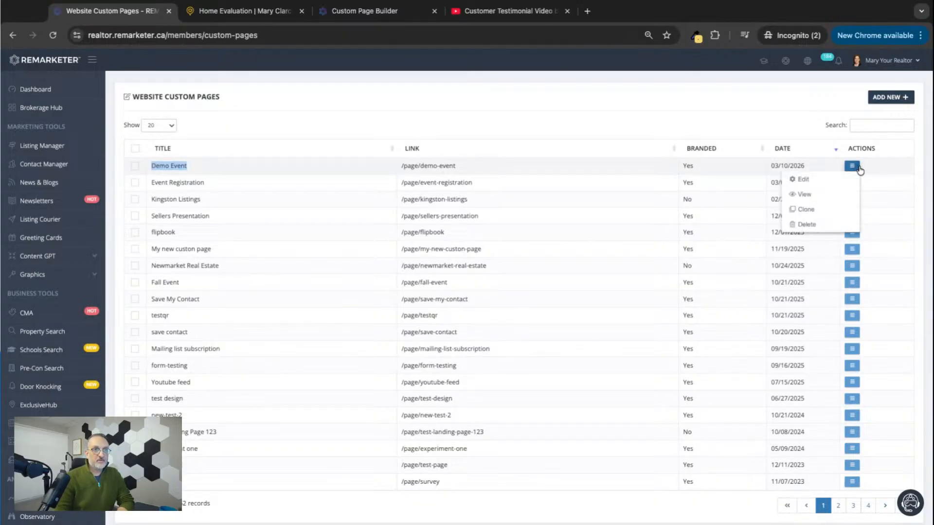
pyautogui.click(805, 195)
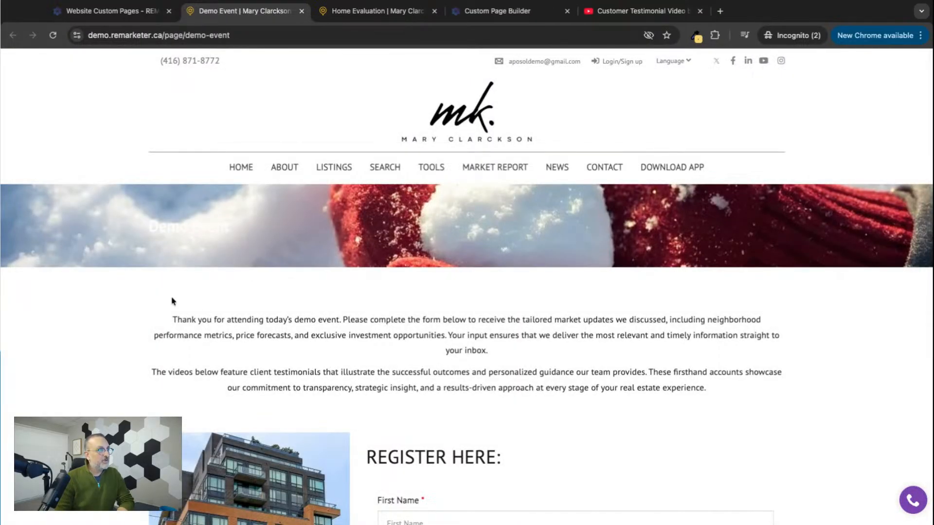
# Review the live Demo Event page from the title banner through the registration form and testimonial videos to the home valuation button.
pyautogui.moveTo(150, 225); pyautogui.dragTo(229, 225)
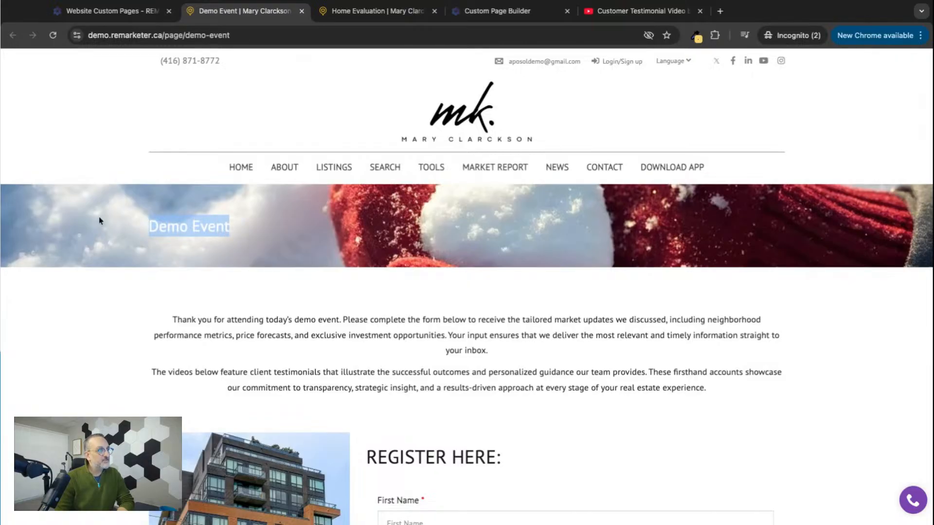
pyautogui.scroll(-4, 531, 329)
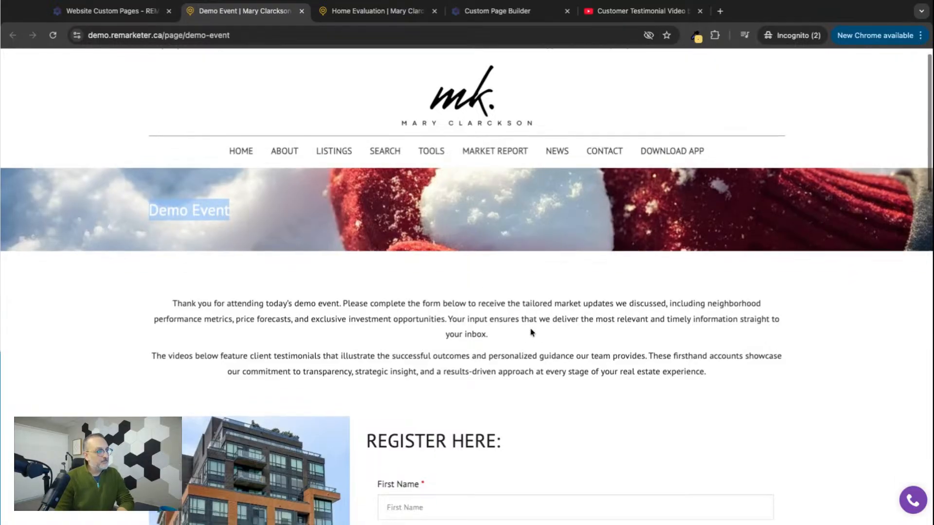
pyautogui.scroll(3, 532, 329)
pyautogui.scroll(-3, 532, 332)
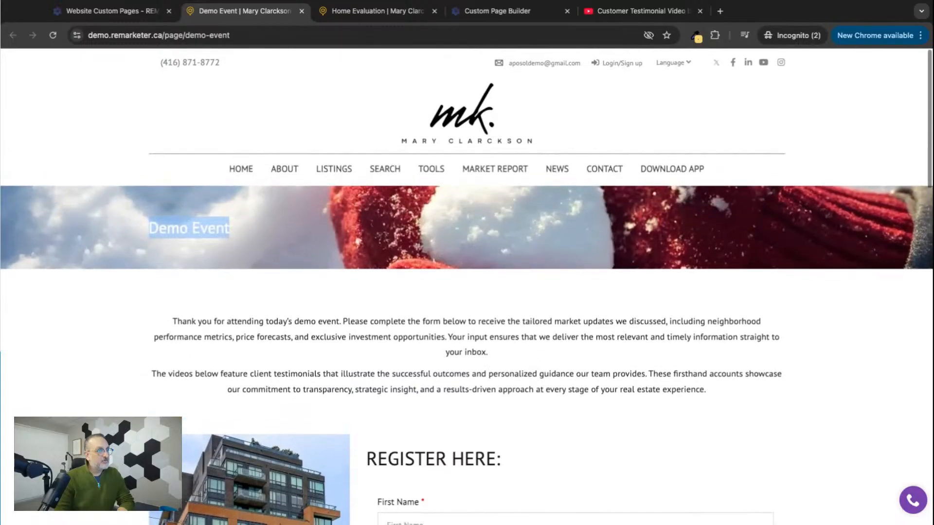
pyautogui.scroll(-7, 532, 333)
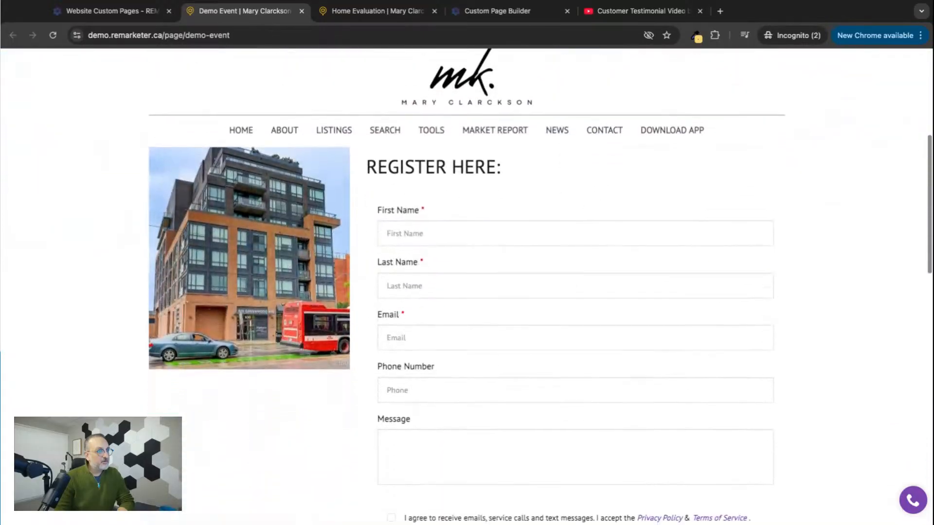
pyautogui.scroll(-3, 815, 395)
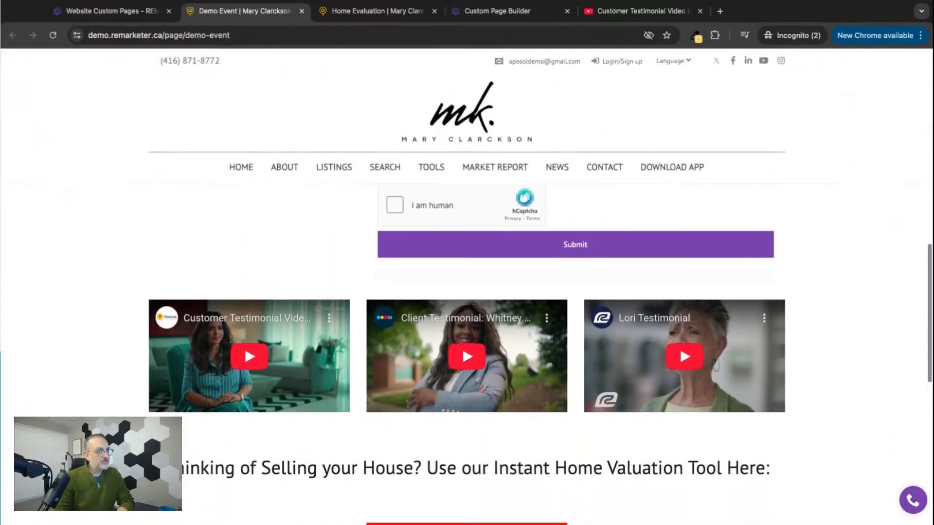
pyautogui.scroll(1, 815, 395)
pyautogui.scroll(5, 815, 395)
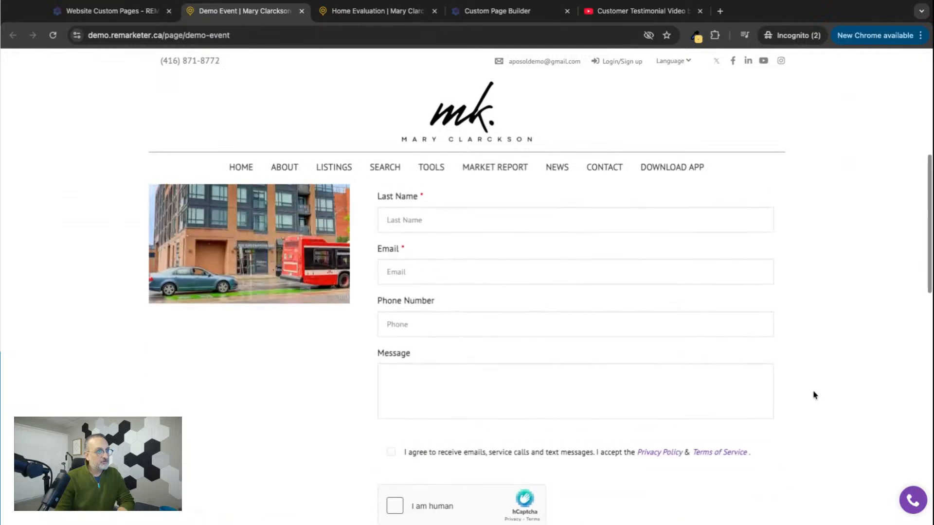
pyautogui.scroll(2, 519, 343)
pyautogui.scroll(-9, 518, 344)
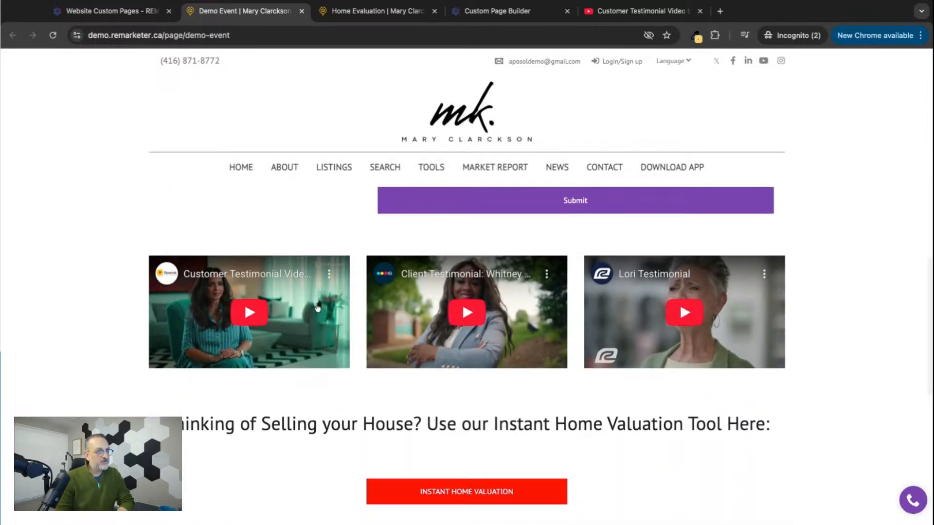
pyautogui.scroll(-2, 698, 388)
pyautogui.scroll(-2, 698, 388)
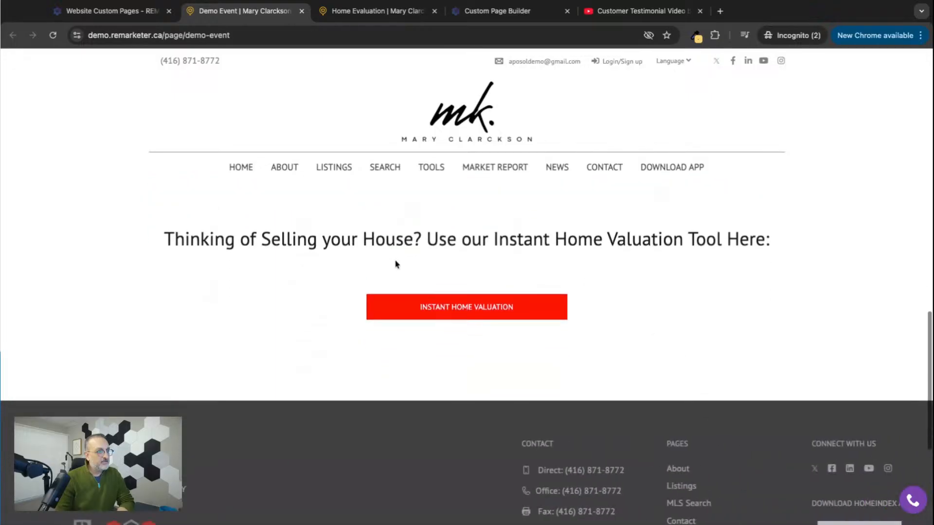
# Test the INSTANT HOME VALUATION button's link, go back to the Demo Event page, and look over its intro text and registration form.
pyautogui.click(465, 310)
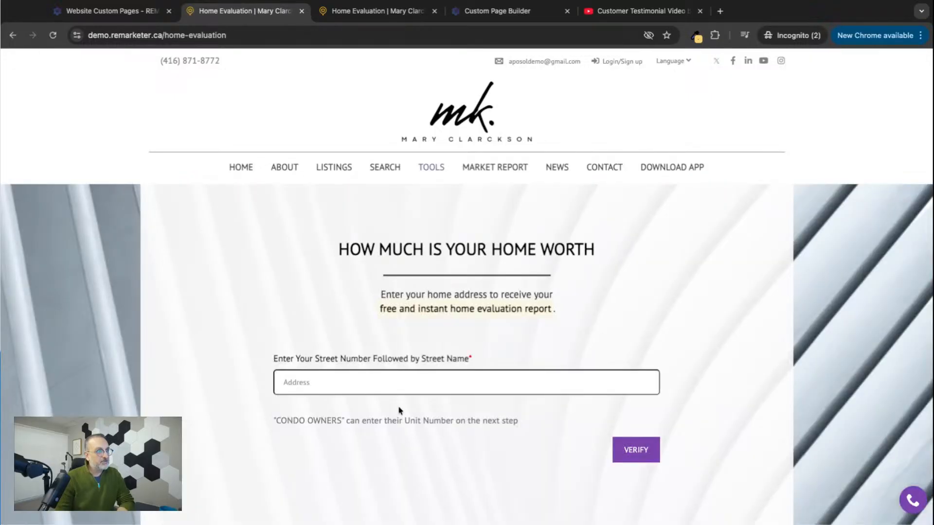
pyautogui.click(13, 35)
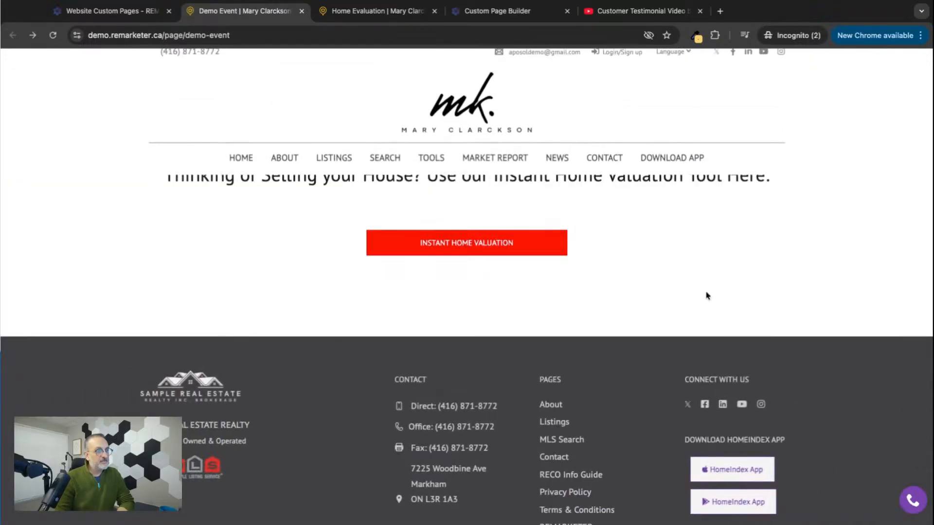
pyautogui.scroll(9, 708, 296)
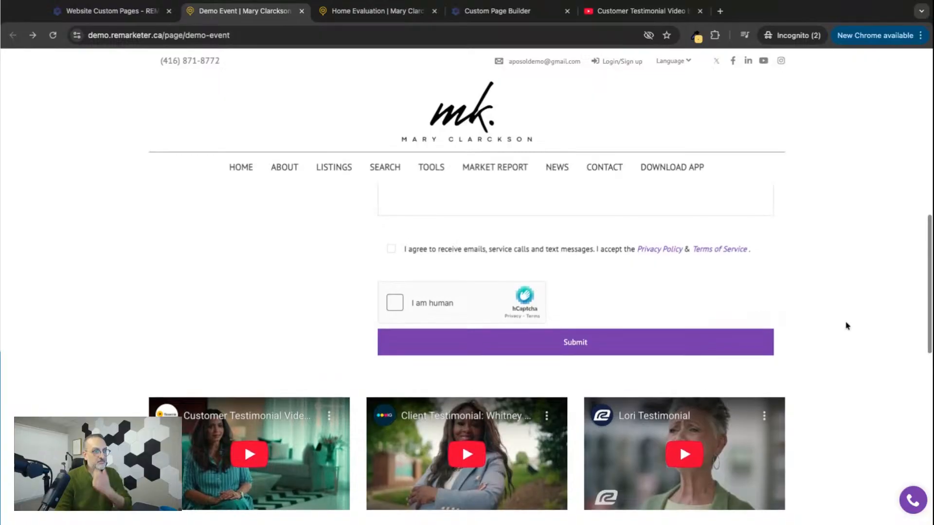
pyautogui.scroll(6, 846, 326)
pyautogui.scroll(2, 847, 325)
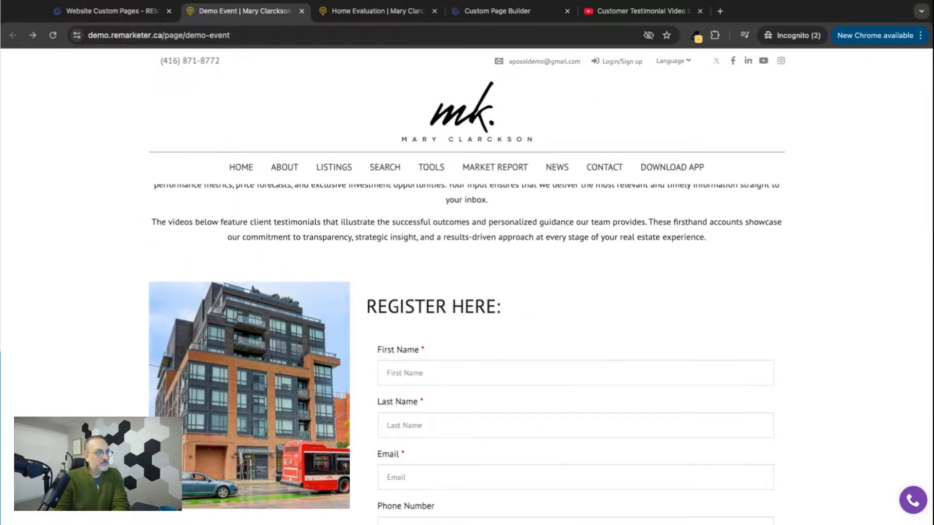
pyautogui.scroll(3, 467, 291)
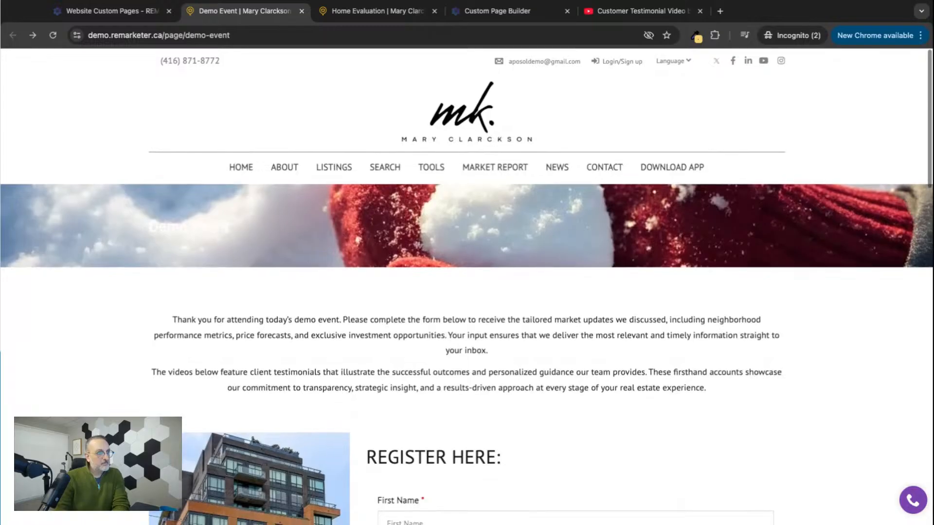
pyautogui.scroll(-3, 467, 292)
pyautogui.scroll(-3, 467, 292)
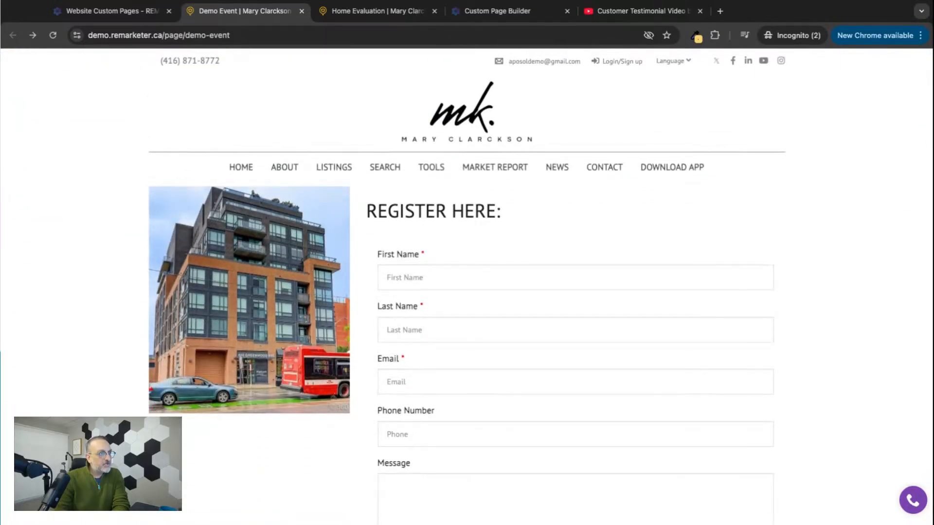
# Fill in the registration form's first name, last name and email fields for a test registrant.
pyautogui.scroll(-1, 467, 292)
pyautogui.click(416, 234)
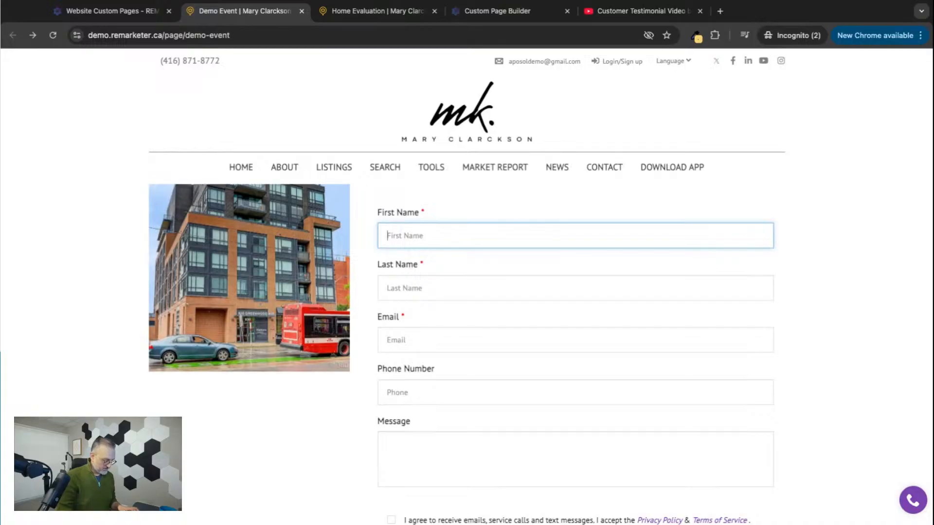
pyautogui.write('John')
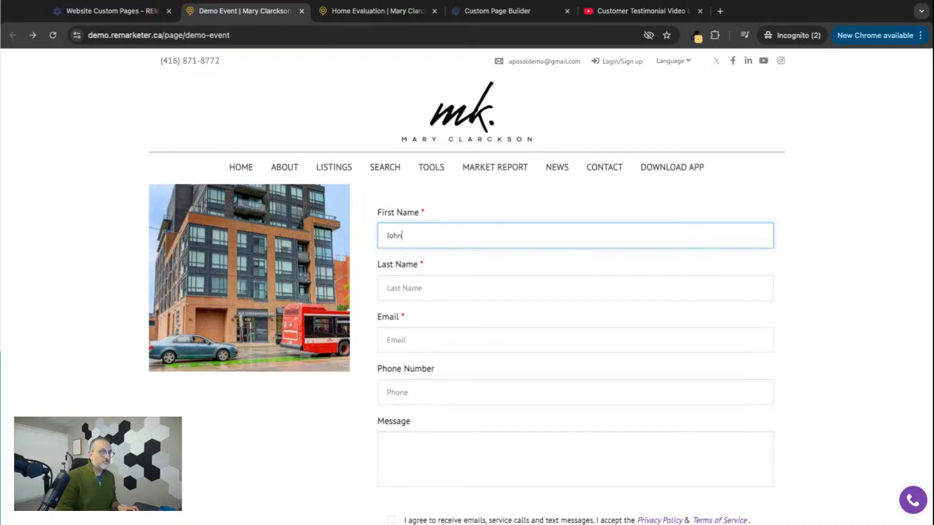
pyautogui.click(403, 287)
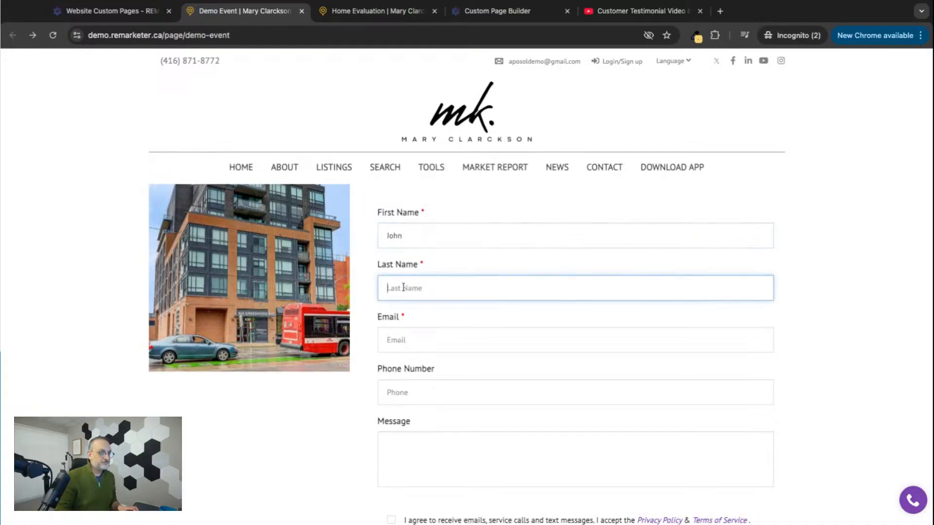
pyautogui.write('Doe the Third')
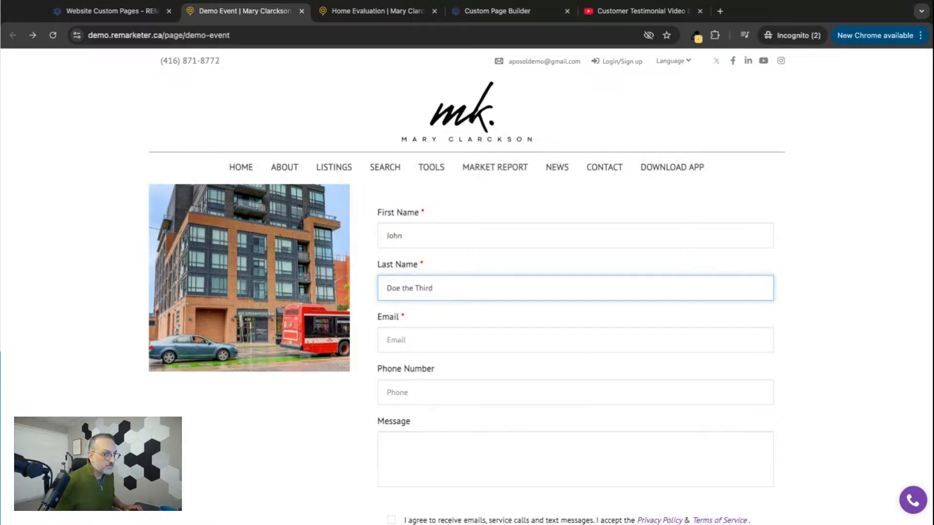
pyautogui.click(391, 340)
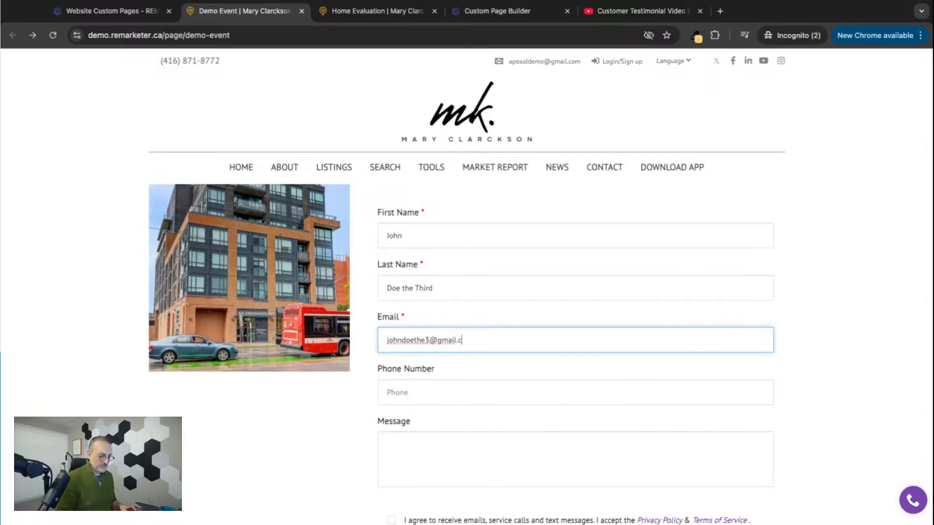
pyautogui.write('m')
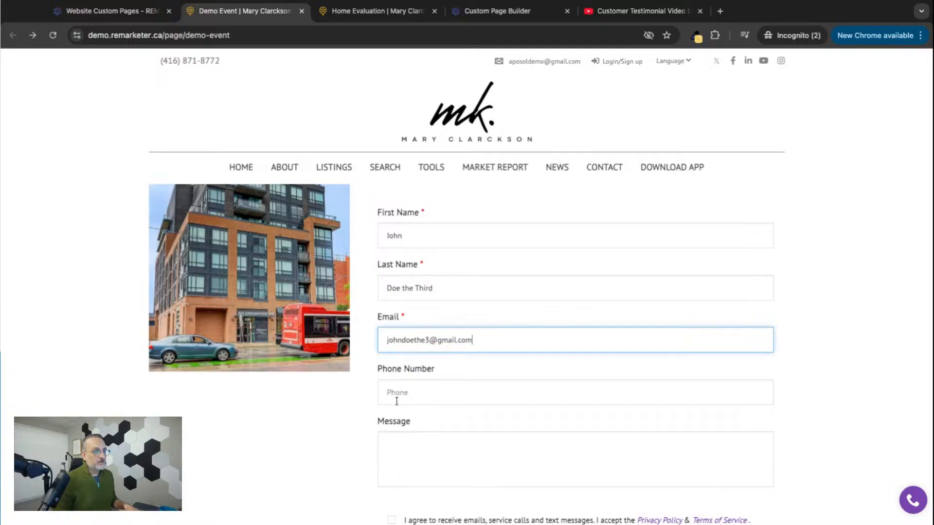
# Accept the communications consent, complete the "I am human" check, and submit the registration form without a phone number or message.
pyautogui.click(394, 449)
pyautogui.click(334, 441)
pyautogui.scroll(-5, 333, 440)
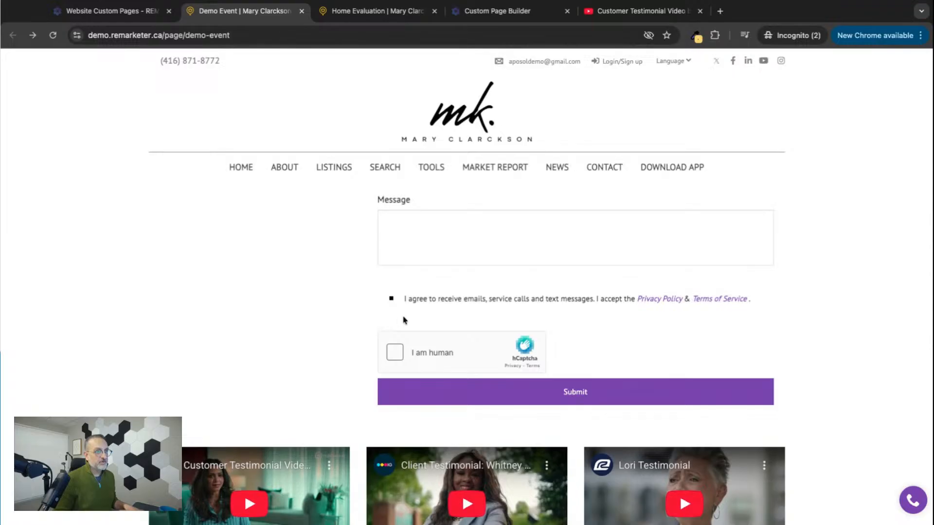
pyautogui.click(395, 352)
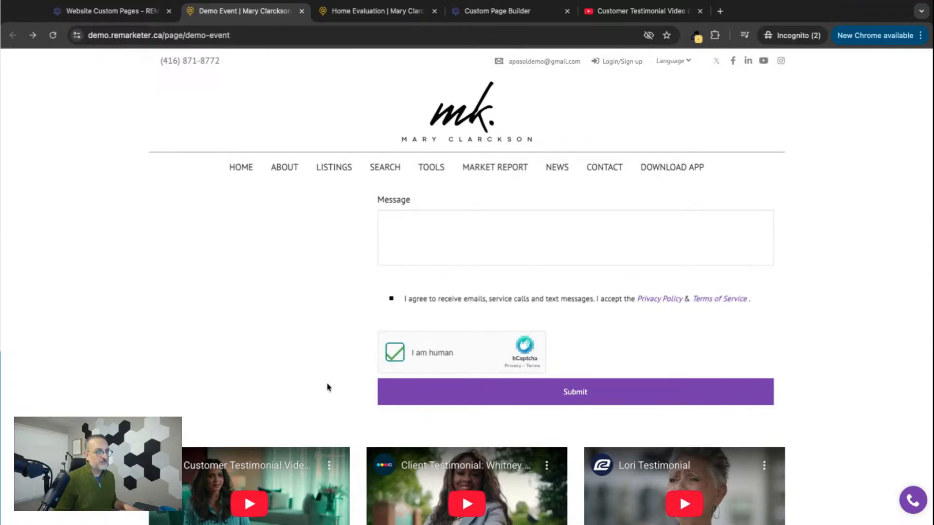
pyautogui.click(395, 399)
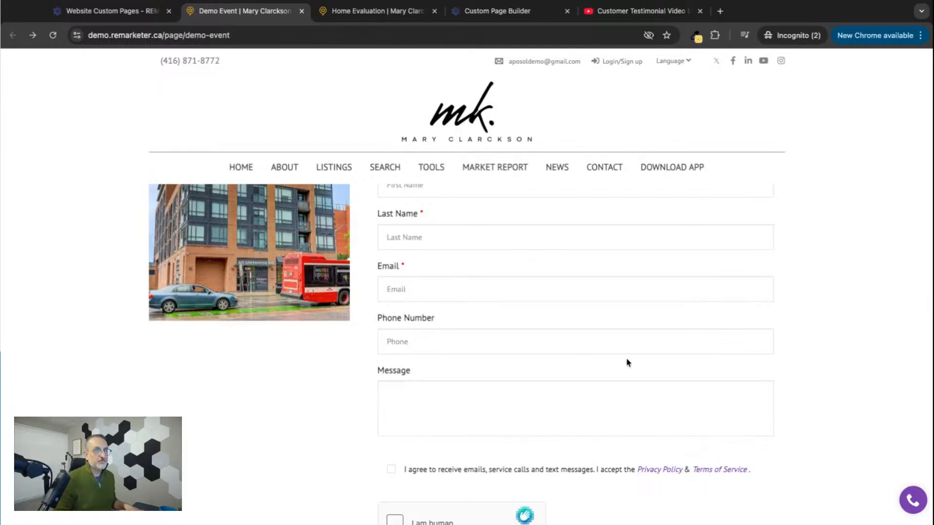
pyautogui.scroll(2, 627, 363)
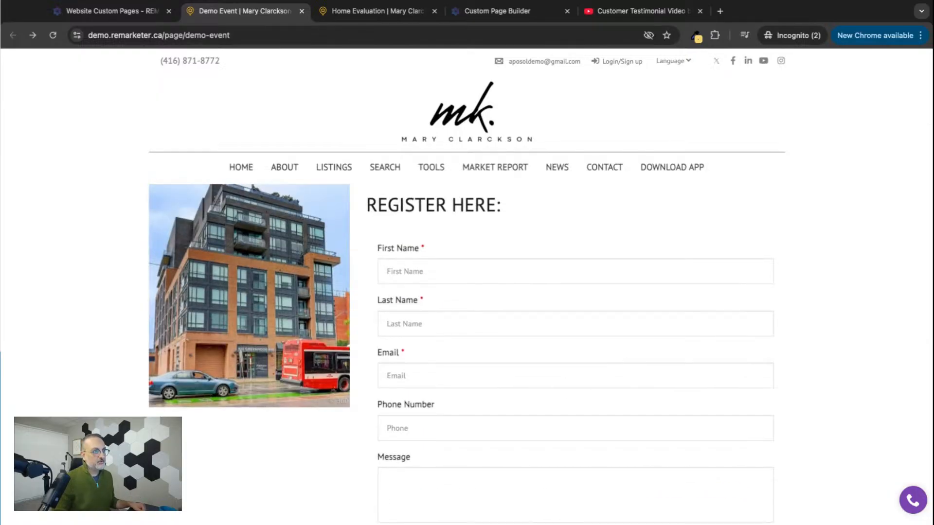
# Switch to the members area browser tab, open the Contact Manager, and highlight the test registrant's name in the contacts list.
pyautogui.click(91, 12)
pyautogui.click(35, 164)
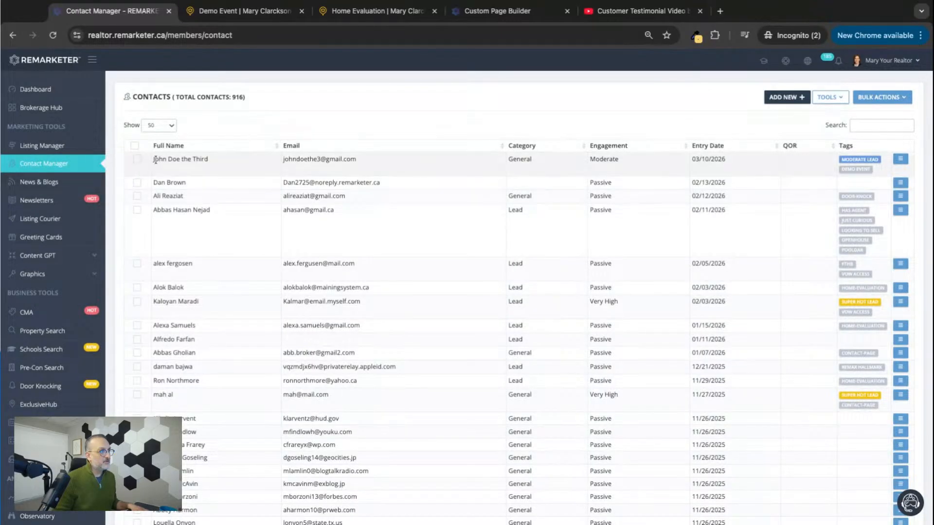
pyautogui.moveTo(153, 160); pyautogui.dragTo(208, 160)
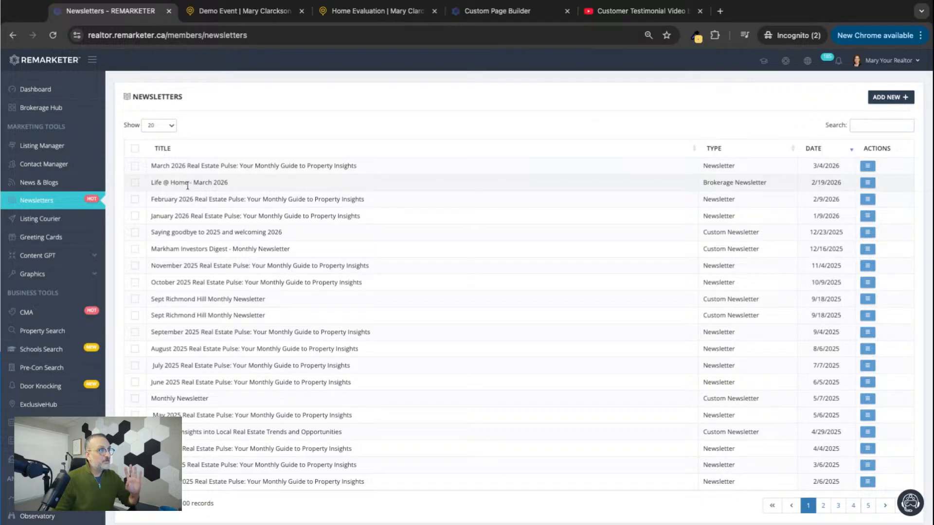
# Open the email recipients for the March 2026 Real Estate Pulse newsletter, filter the contacts by "demo event", and clear the filter.
pyautogui.click(867, 166)
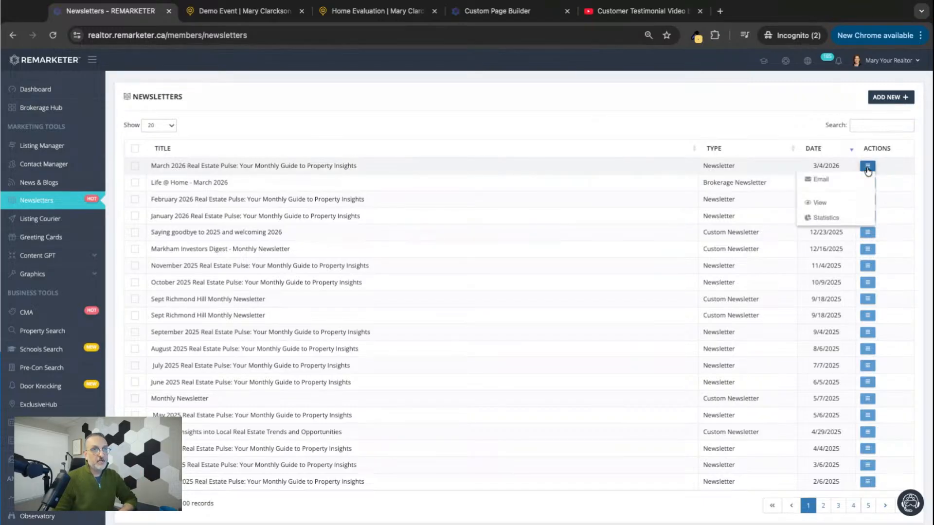
pyautogui.click(822, 181)
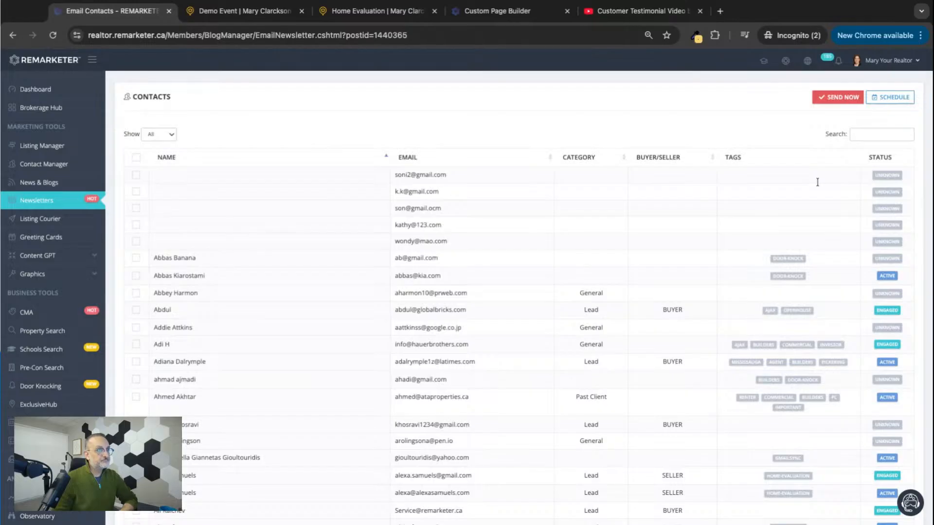
pyautogui.click(866, 136)
pyautogui.write('d')
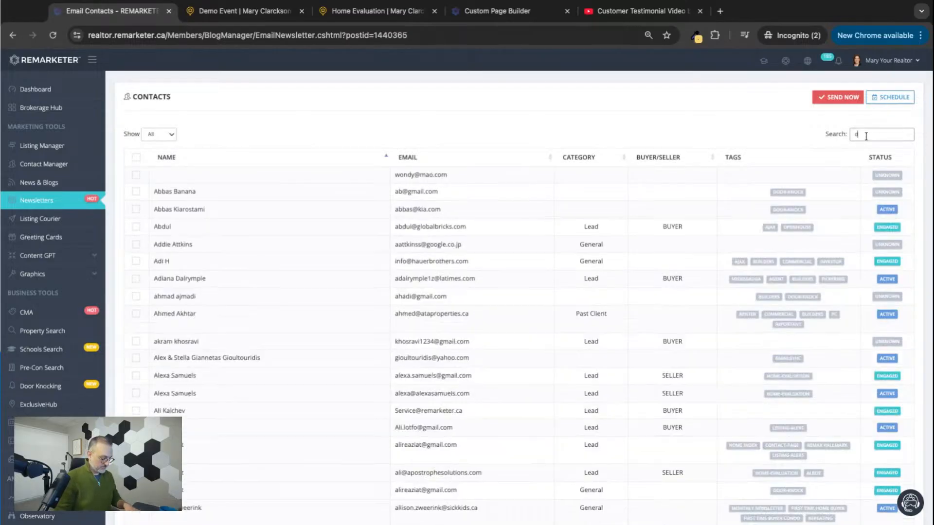
pyautogui.write('emo event')
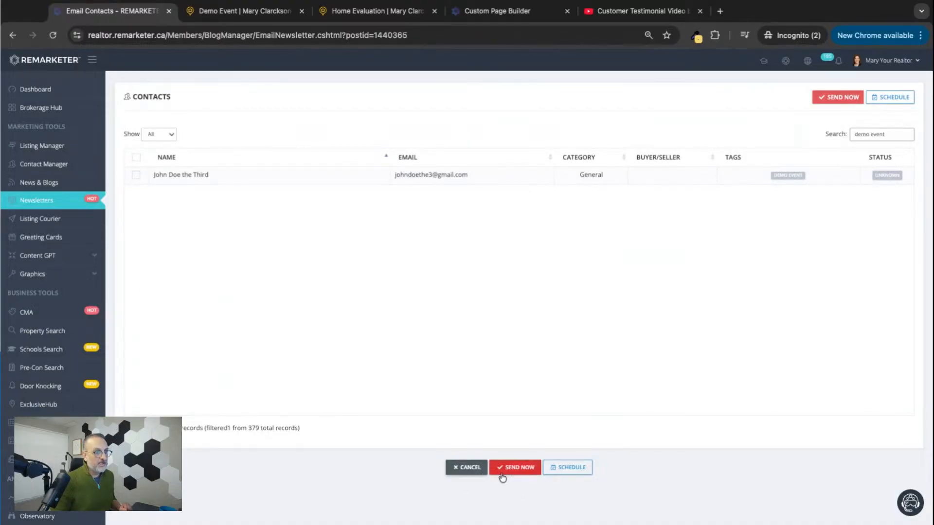
pyautogui.tripleClick(895, 135)
pyautogui.press('BackSpace')
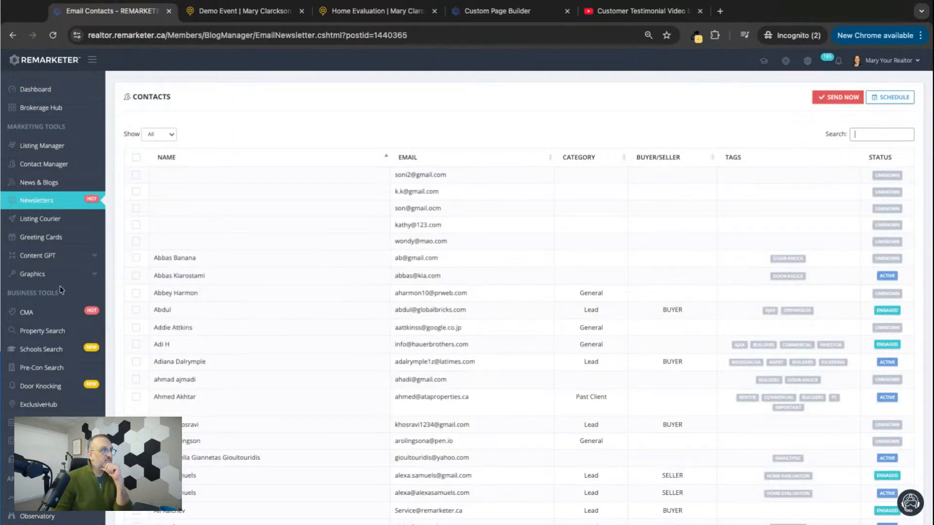
# Open the website's Custom Pages list under Website Design.
pyautogui.scroll(-5, 48, 330)
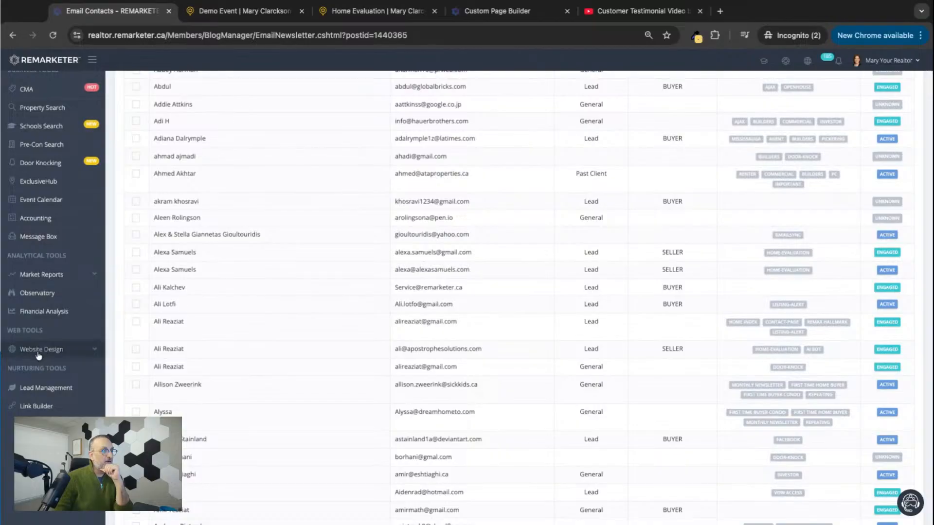
pyautogui.click(43, 355)
pyautogui.scroll(-4, 39, 350)
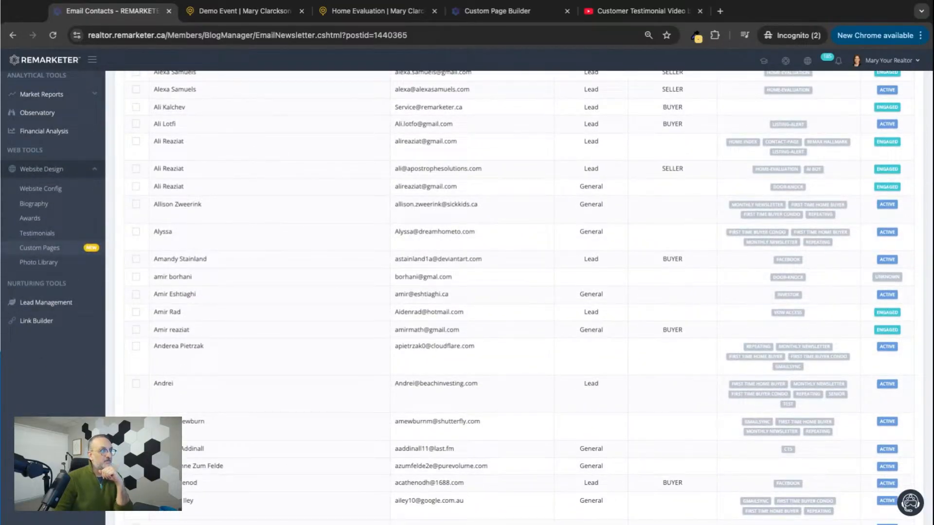
pyautogui.click(39, 248)
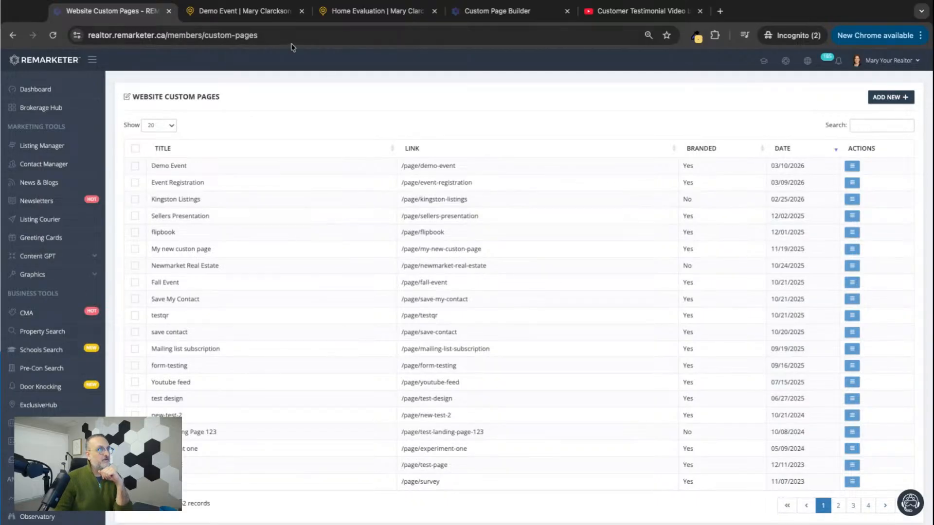
# Review the live Demo Event page down to the INSTANT HOME VALUATION button and back up to its title banner.
pyautogui.click(248, 14)
pyautogui.scroll(-8, 553, 330)
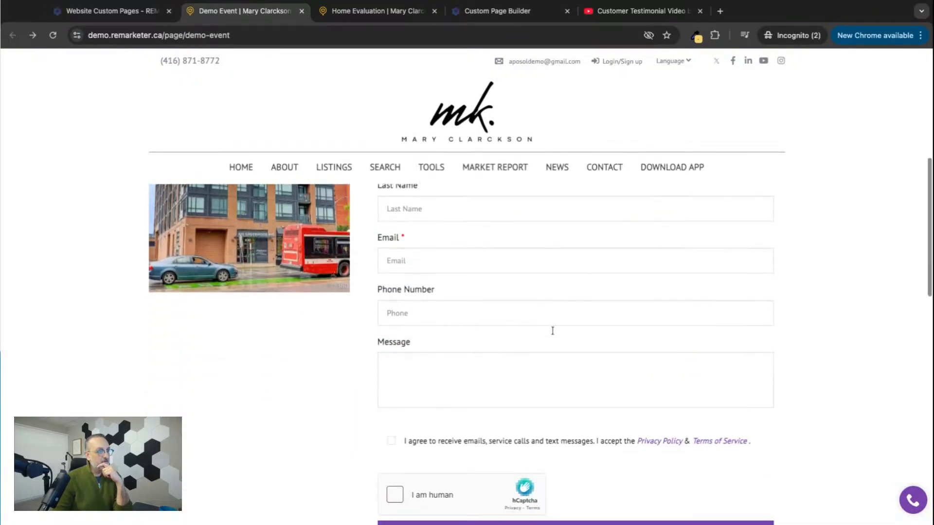
pyautogui.scroll(-5, 553, 330)
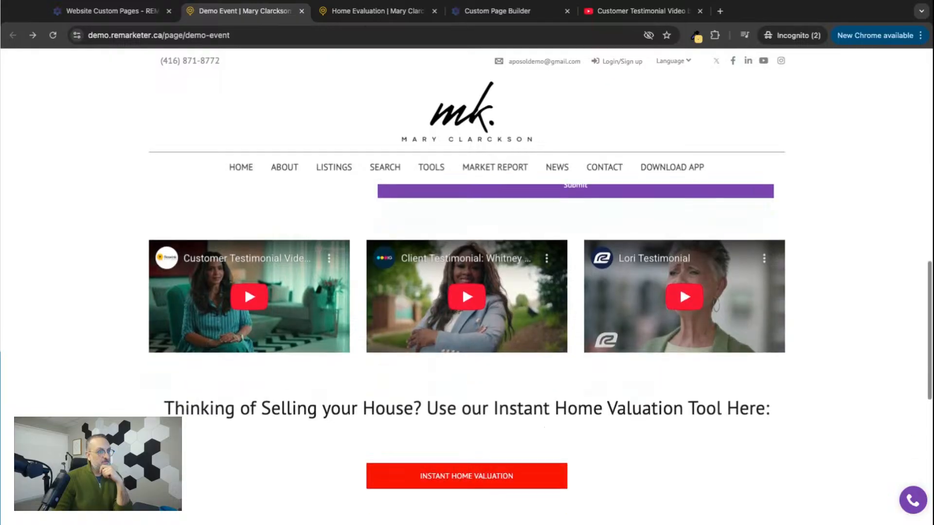
pyautogui.scroll(10, 552, 331)
pyautogui.scroll(3, 365, 267)
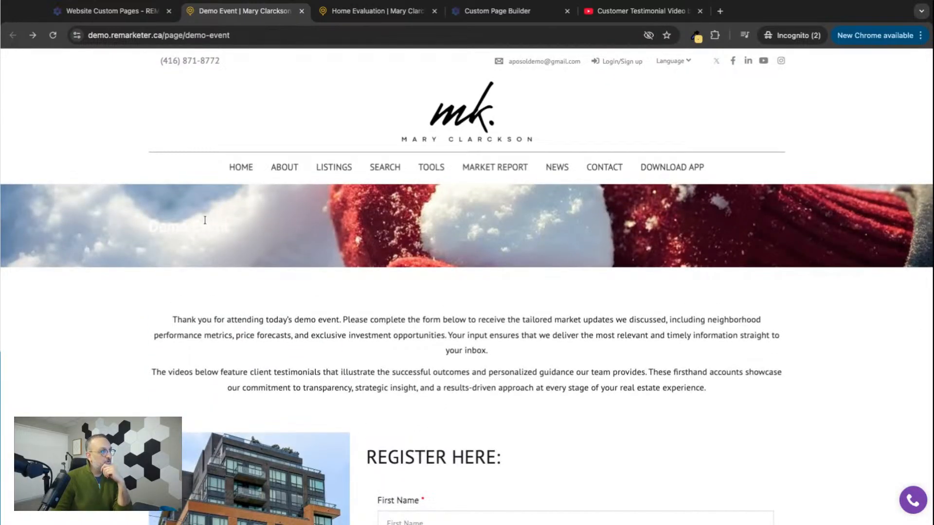
# Open the Demo Event page for editing from the Custom Pages list and set Branded to No in its page settings.
pyautogui.click(90, 16)
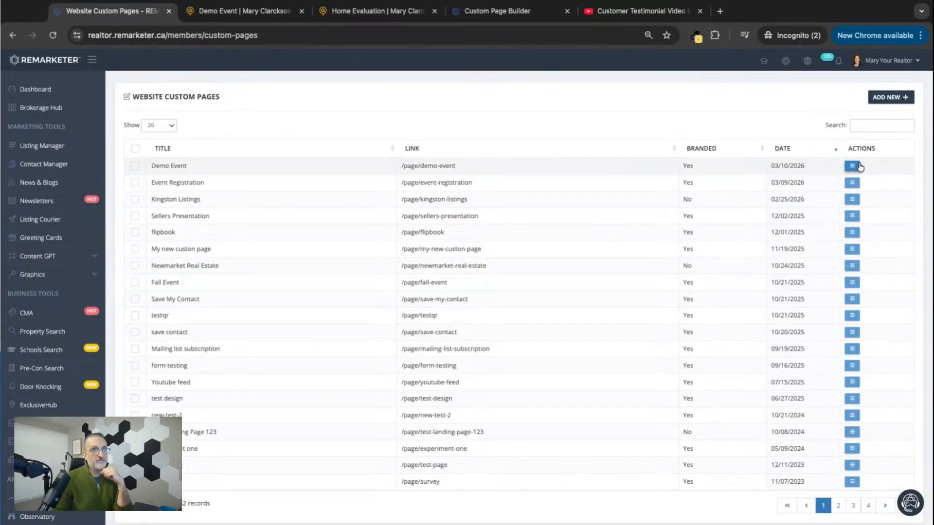
pyautogui.click(852, 167)
pyautogui.click(808, 181)
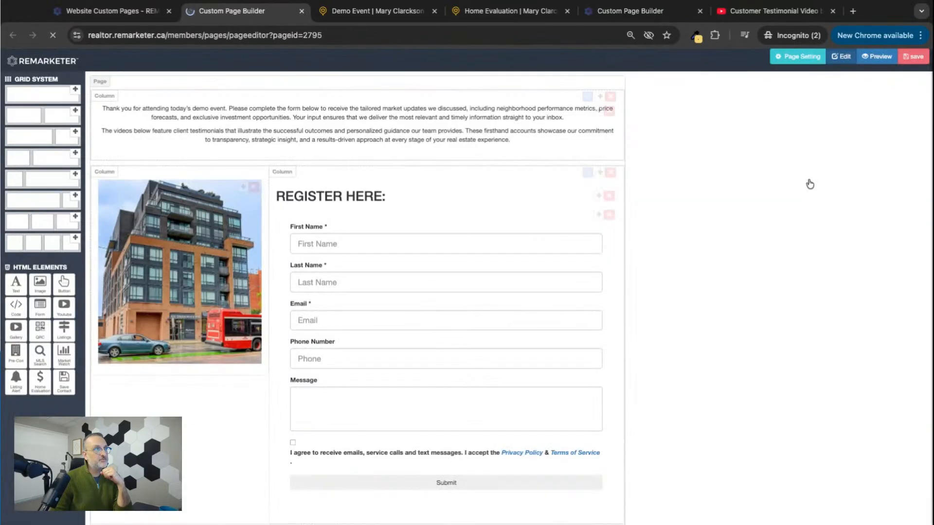
pyautogui.click(818, 54)
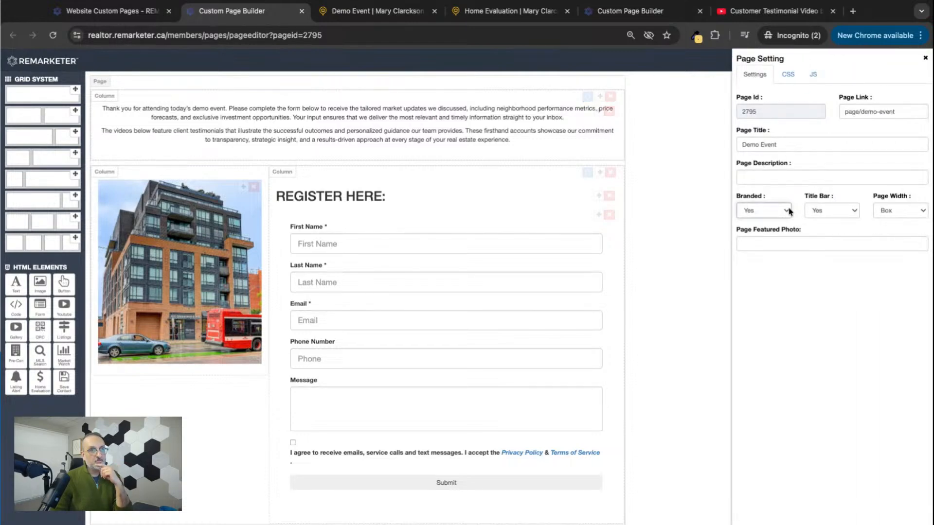
pyautogui.click(789, 211)
pyautogui.click(759, 221)
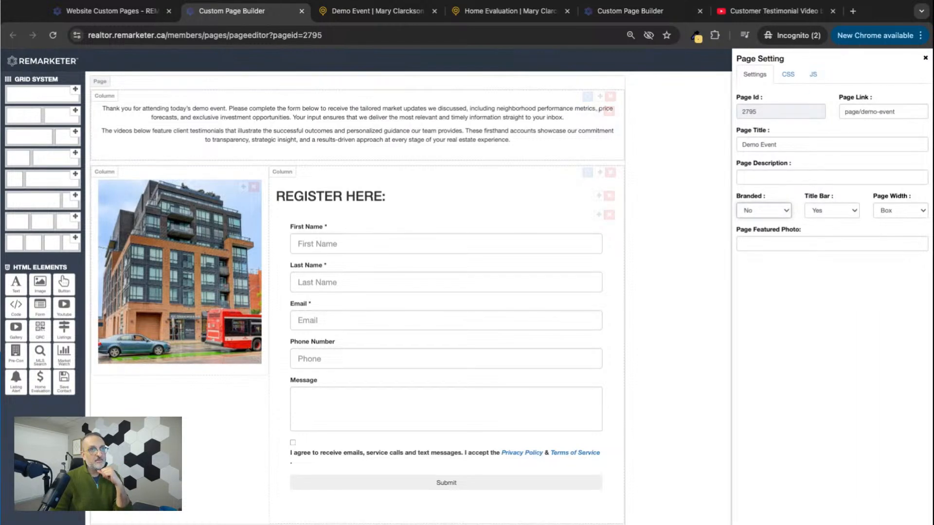
# Close the page settings and save the Demo Event page, confirming the generated code.
pyautogui.click(925, 58)
pyautogui.click(913, 56)
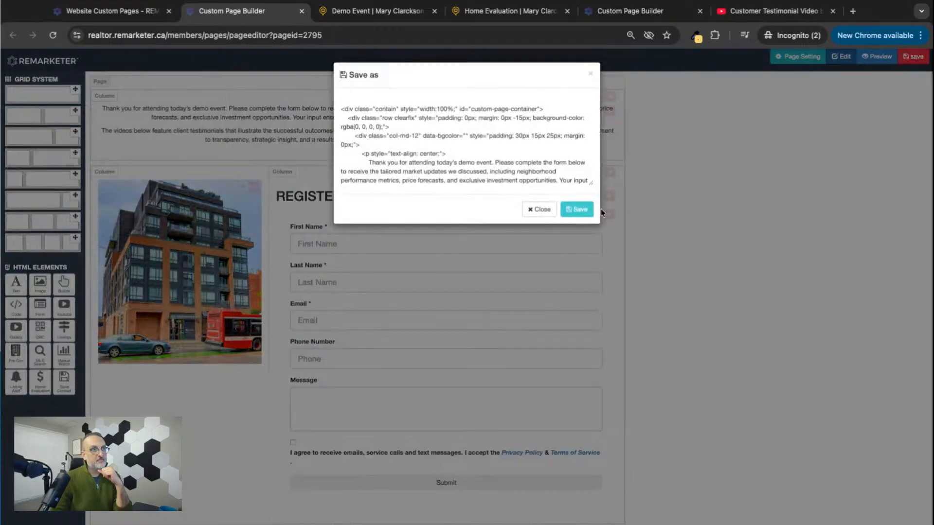
pyautogui.click(579, 209)
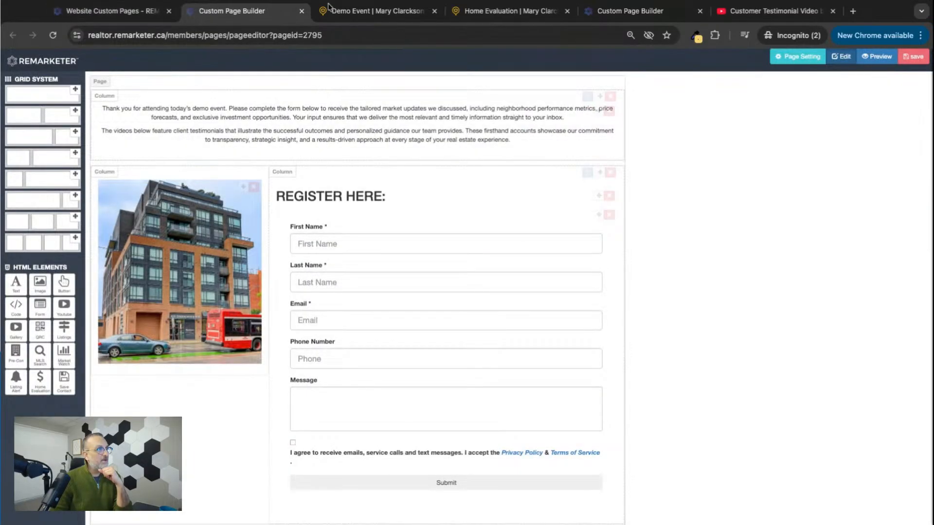
# Reload the live Demo Event page and examine its layout from the intro text through the registration form to the testimonial videos.
pyautogui.click(328, 10)
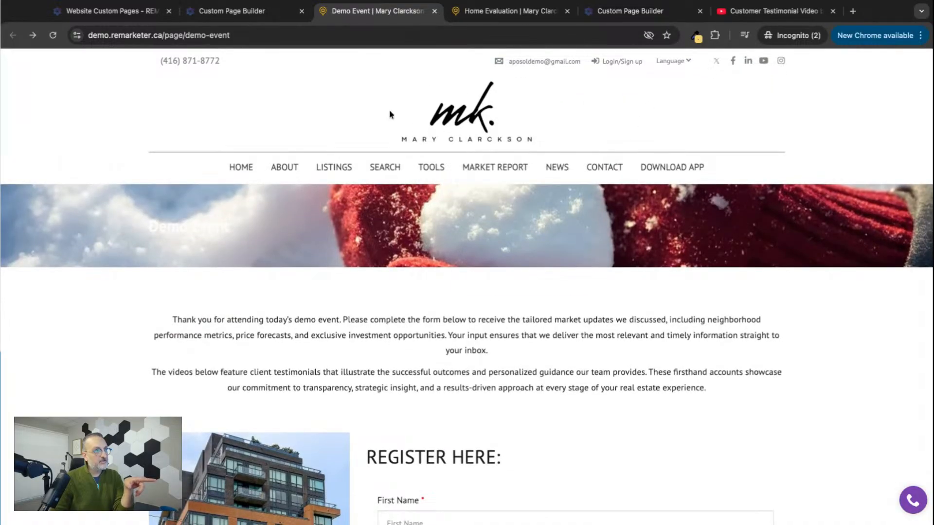
pyautogui.moveTo(451, 167)
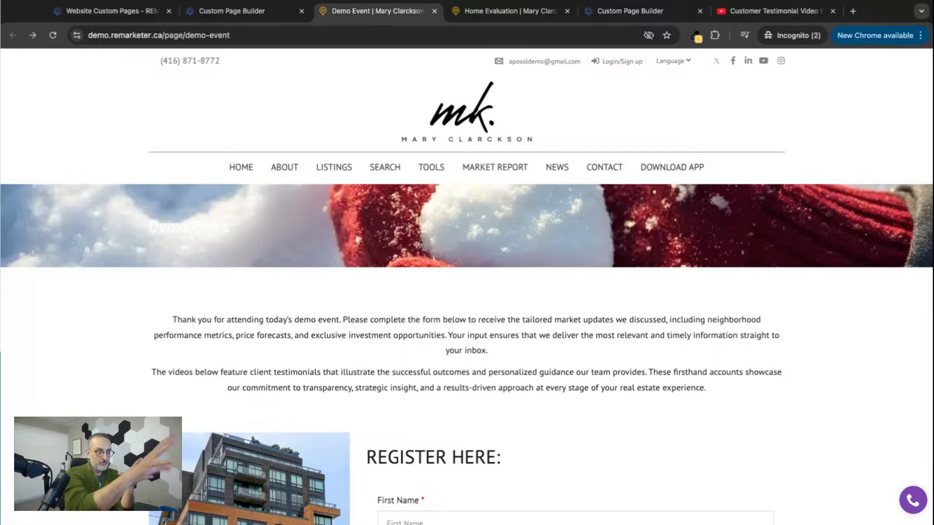
pyautogui.click(53, 35)
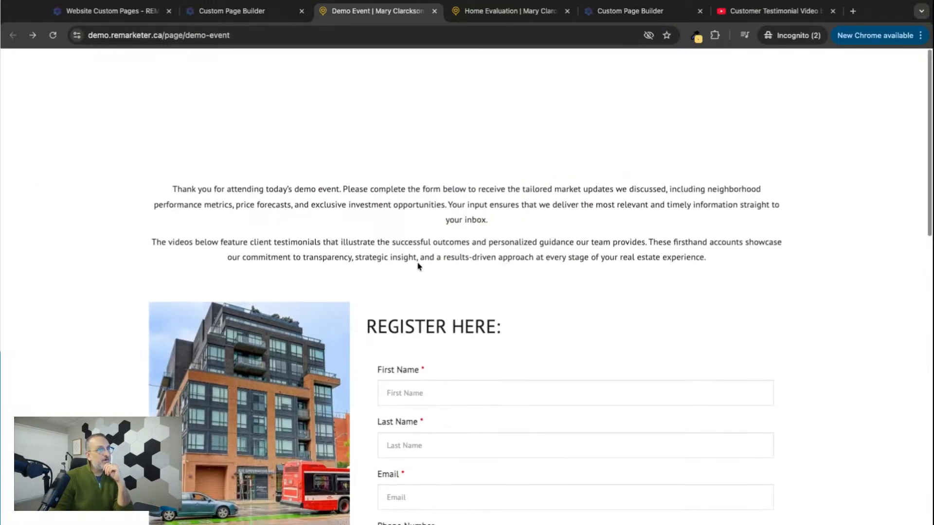
pyautogui.scroll(-3, 498, 274)
pyautogui.scroll(3, 498, 273)
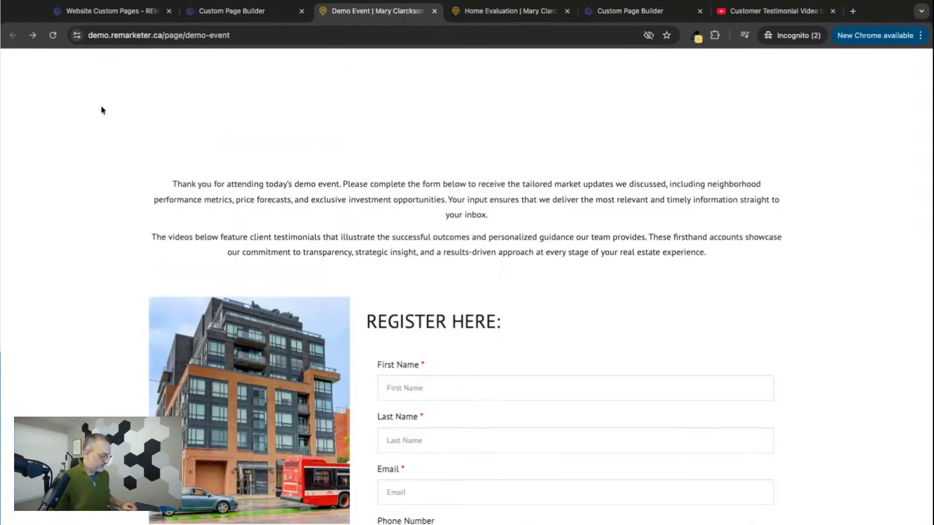
pyautogui.click(52, 35)
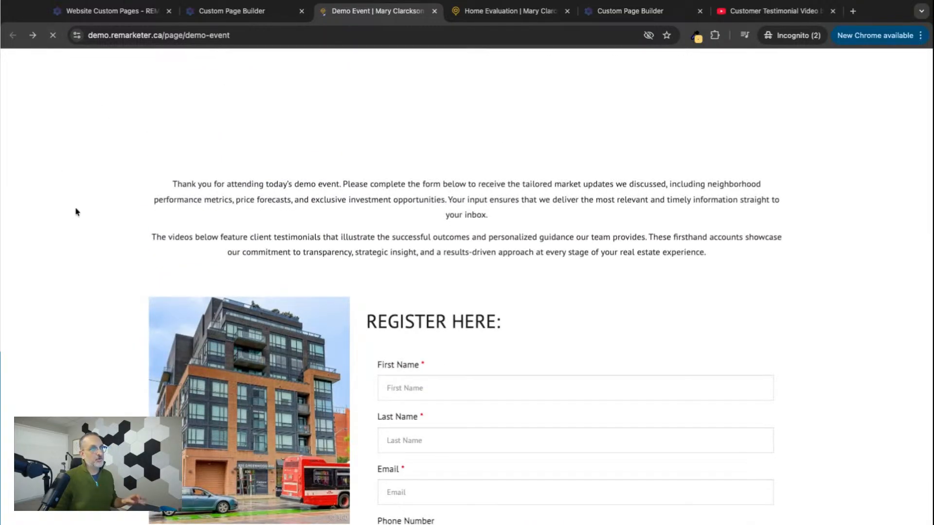
pyautogui.scroll(-10, 75, 211)
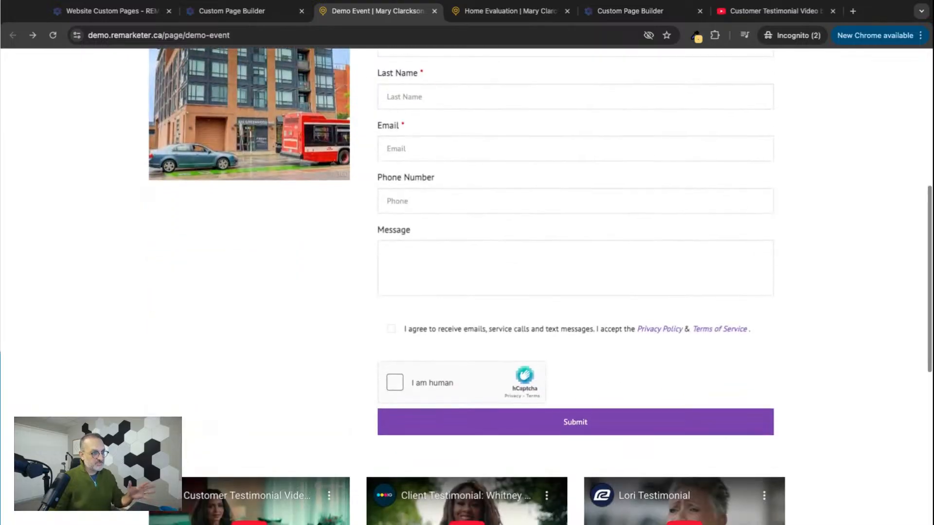
# Review the live unbranded Demo Event page from the registration form back up to the intro text.
pyautogui.scroll(5, 75, 212)
pyautogui.scroll(8, 75, 211)
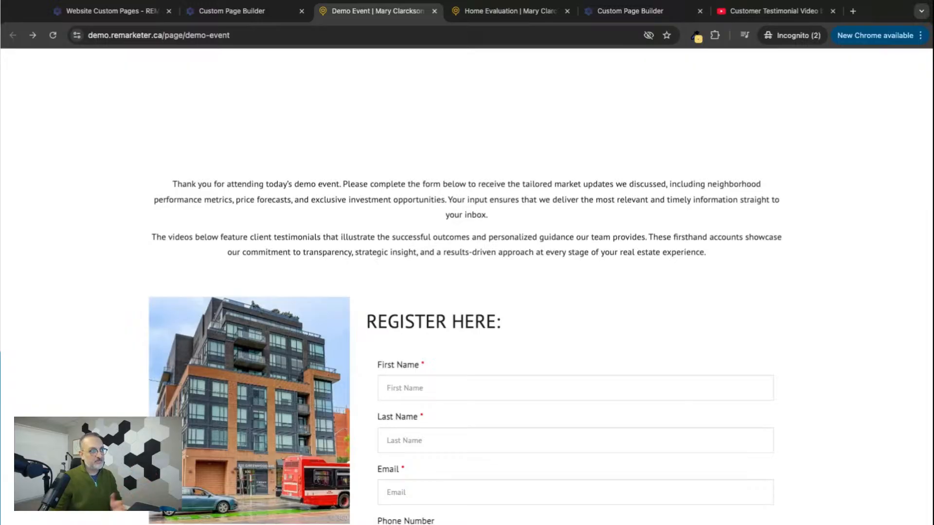
pyautogui.scroll(-3, 466, 287)
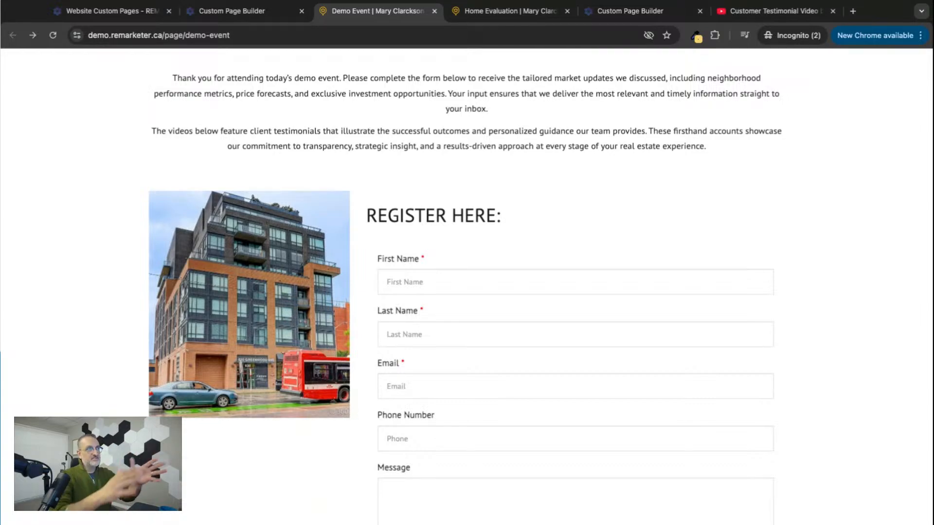
# Set Branded to Yes and Title Bar to No in the Demo Event page settings and save the page.
pyautogui.hotkey('ctrl', 'shift', 'Tab')
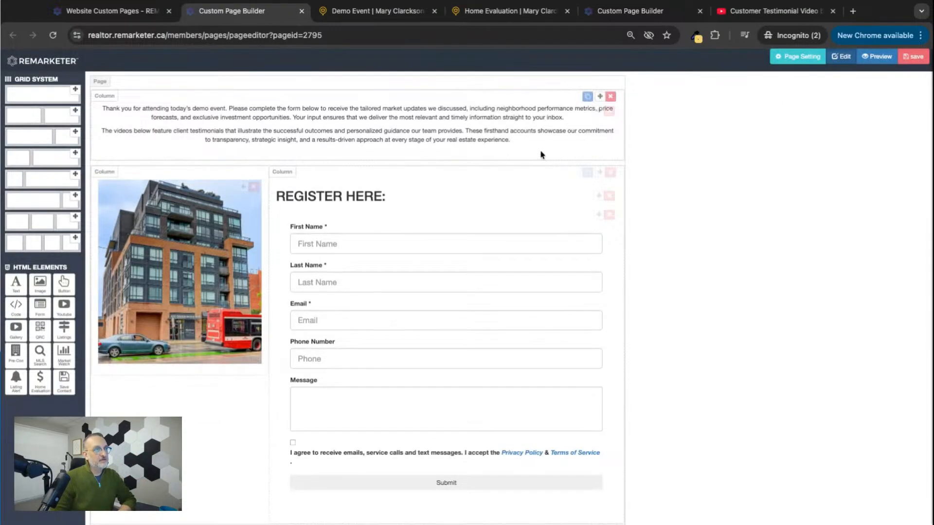
pyautogui.click(779, 56)
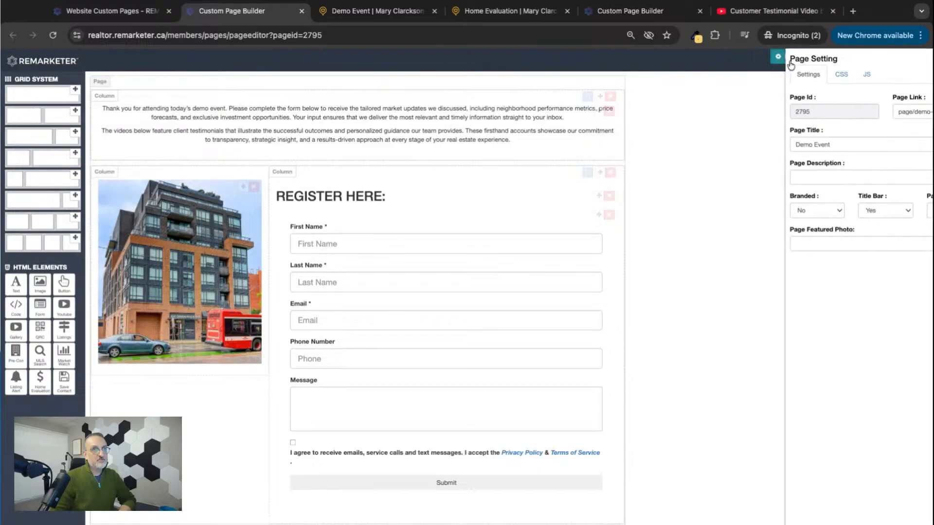
pyautogui.click(756, 217)
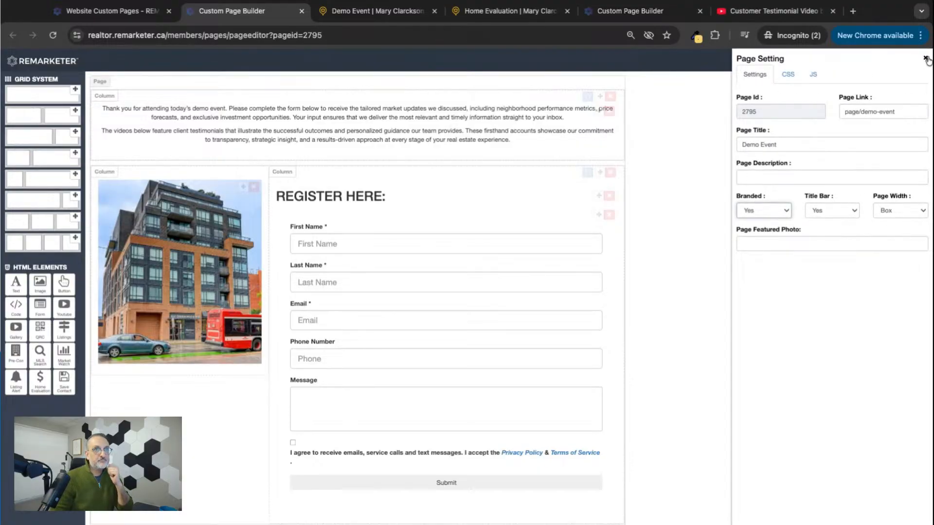
pyautogui.click(827, 212)
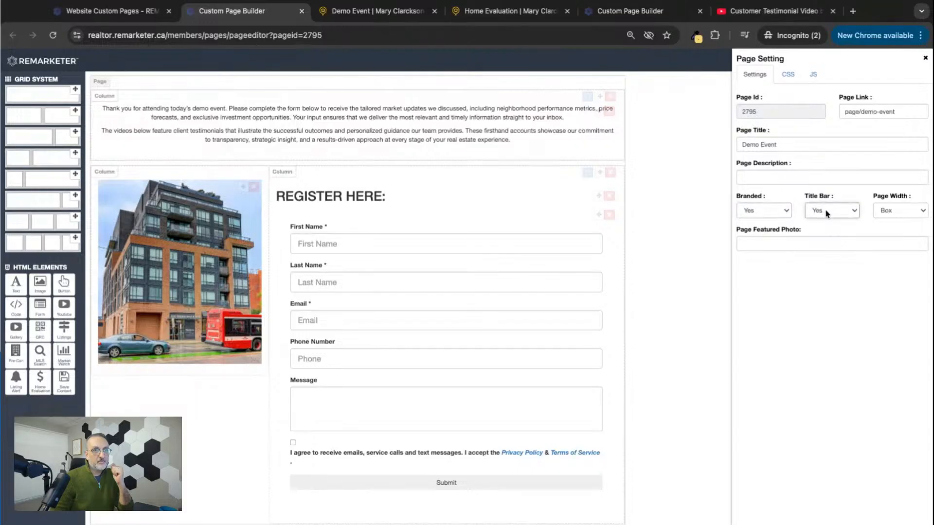
pyautogui.click(827, 214)
pyautogui.click(925, 59)
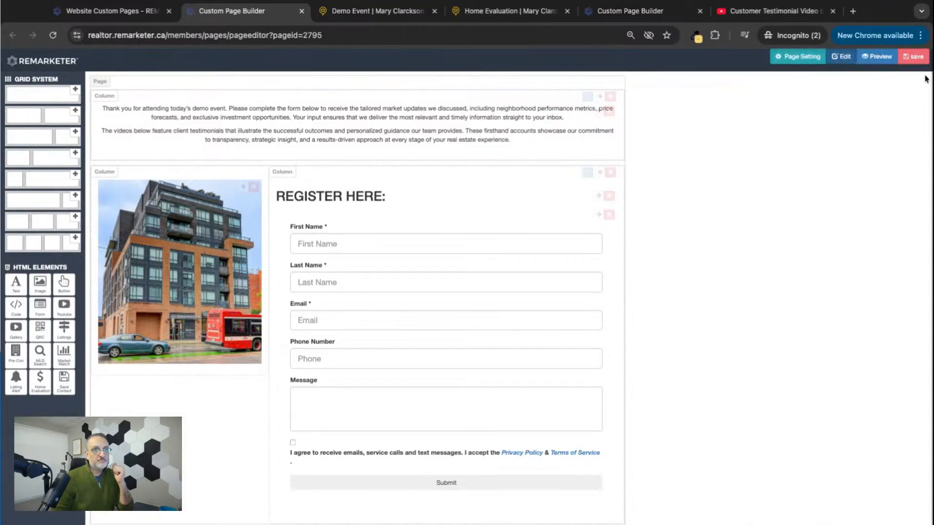
pyautogui.click(914, 57)
pyautogui.click(579, 215)
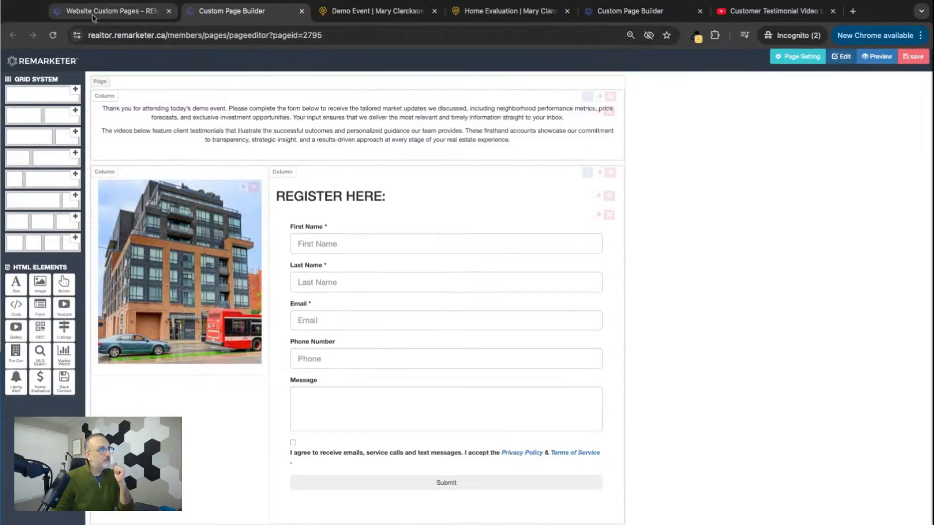
# Reload the live Demo Event page and check its header area with the title bar turned off.
pyautogui.click(362, 11)
pyautogui.click(53, 36)
pyautogui.scroll(1, 109, 219)
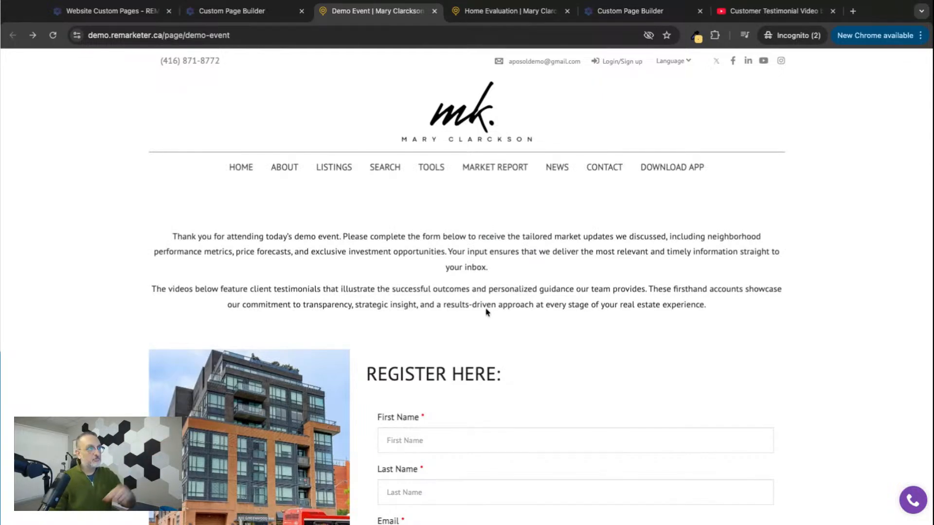
# Set Title Bar to Yes and Page Width to Full in the Demo Event page settings and save the page.
pyautogui.click(245, 15)
pyautogui.click(800, 57)
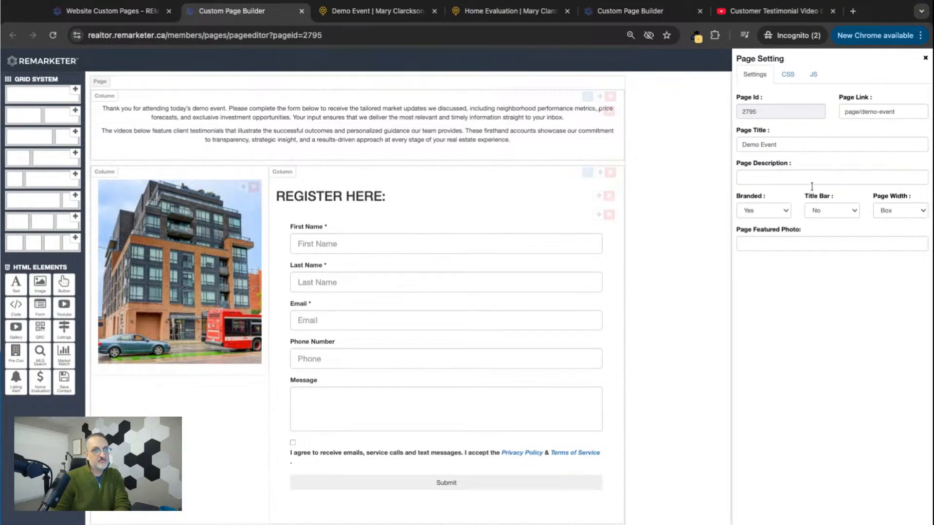
pyautogui.click(820, 212)
pyautogui.click(821, 212)
pyautogui.click(888, 214)
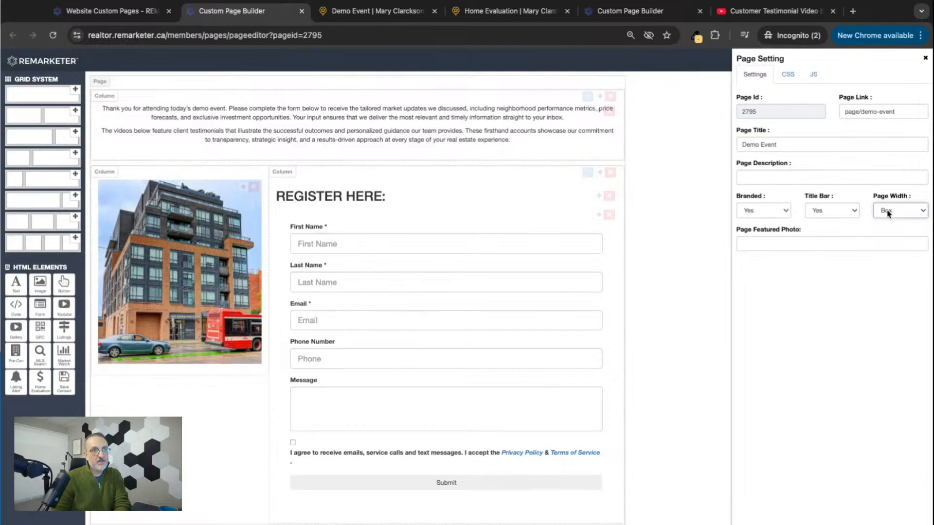
pyautogui.click(924, 59)
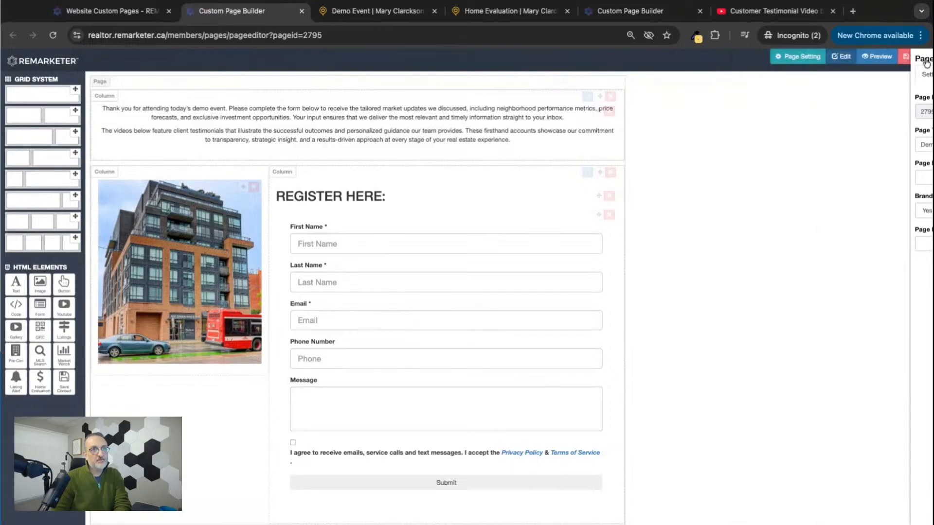
pyautogui.click(915, 57)
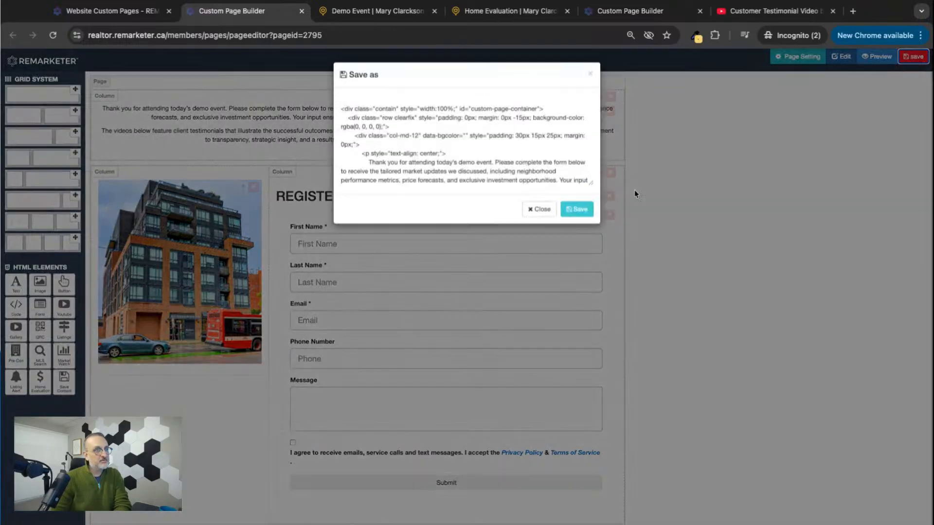
pyautogui.click(577, 209)
# Reload the live Demo Event page and examine its full-width layout from the title banner down to the INSTANT HOME VALUATION button.
pyautogui.click(355, 14)
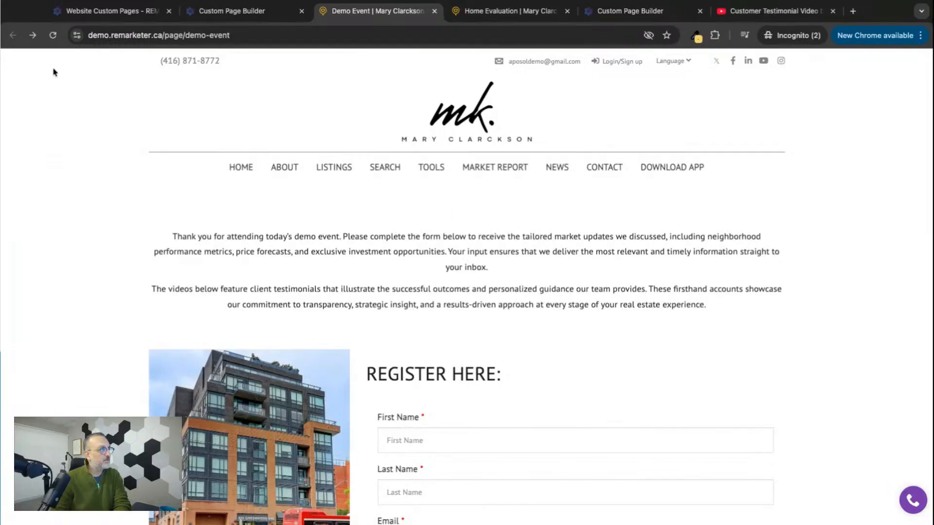
pyautogui.click(53, 35)
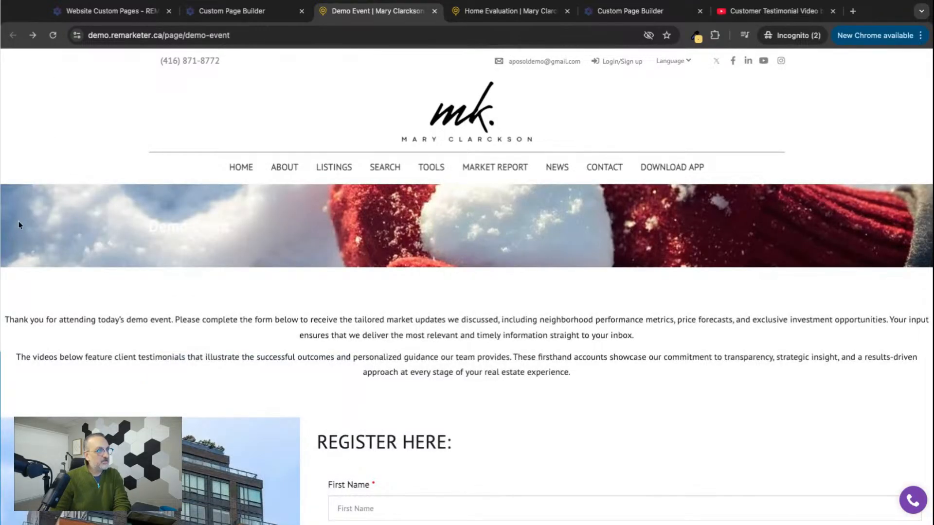
pyautogui.scroll(-12, 441, 385)
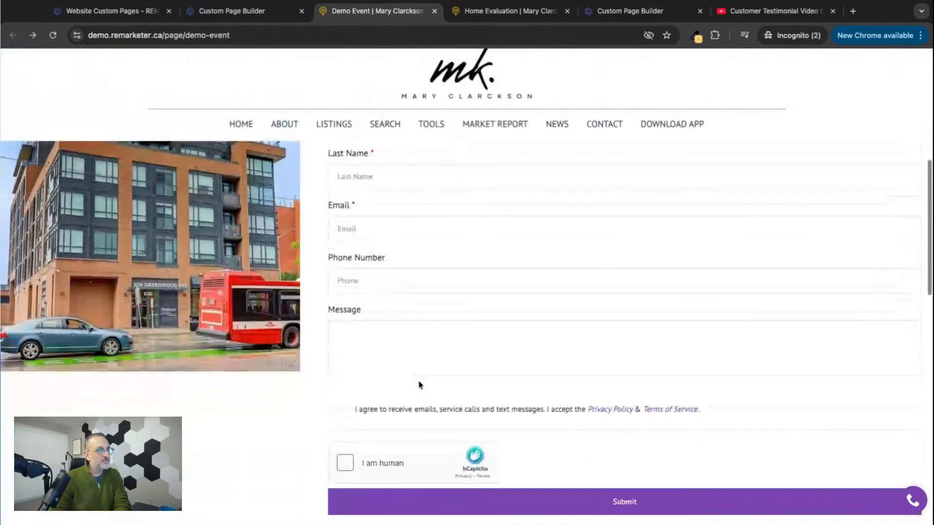
pyautogui.scroll(-5, 418, 384)
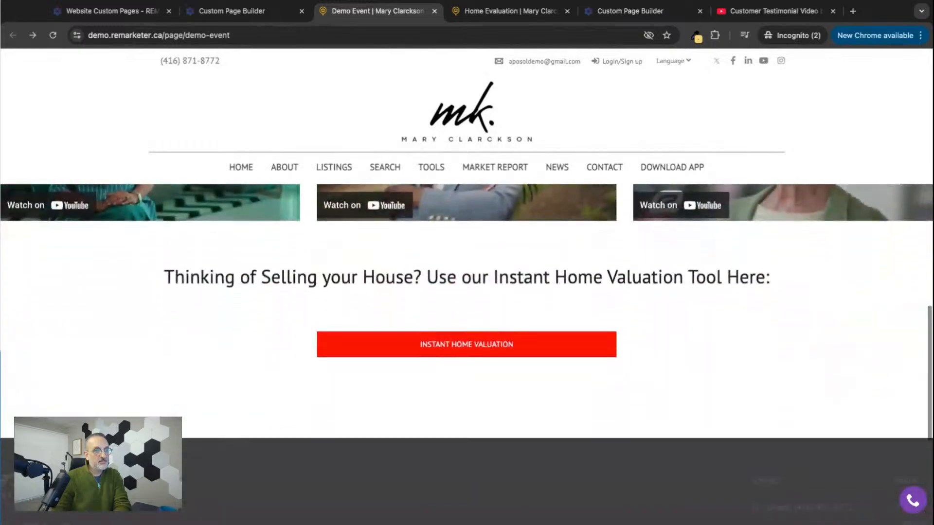
pyautogui.scroll(12, 467, 291)
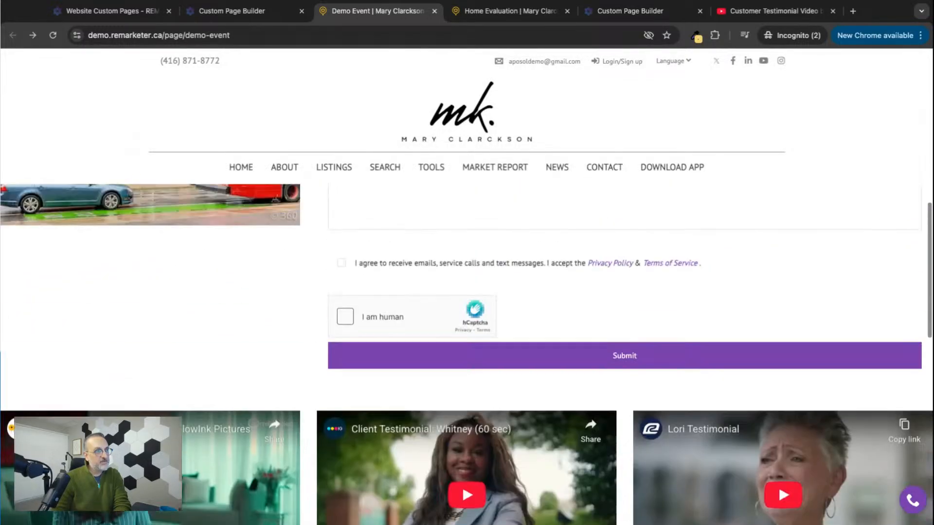
pyautogui.scroll(3, 467, 291)
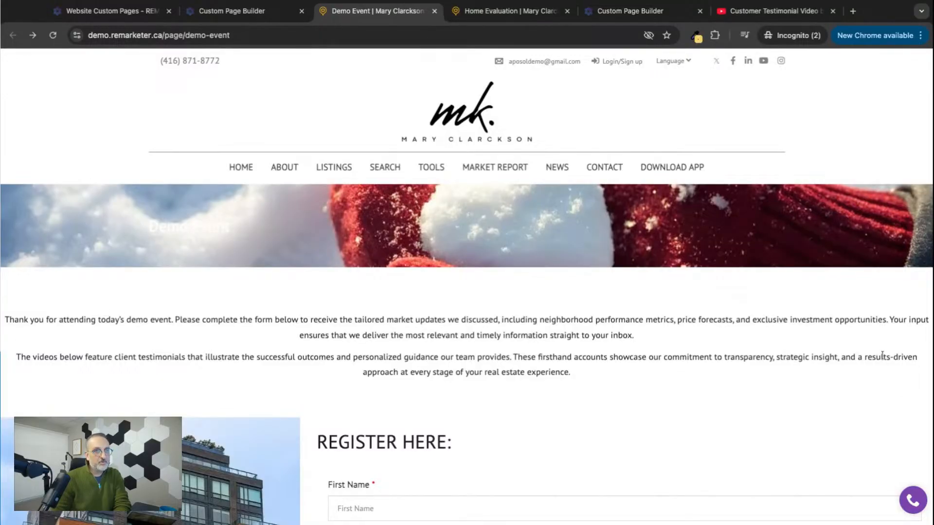
pyautogui.scroll(-5, 486, 385)
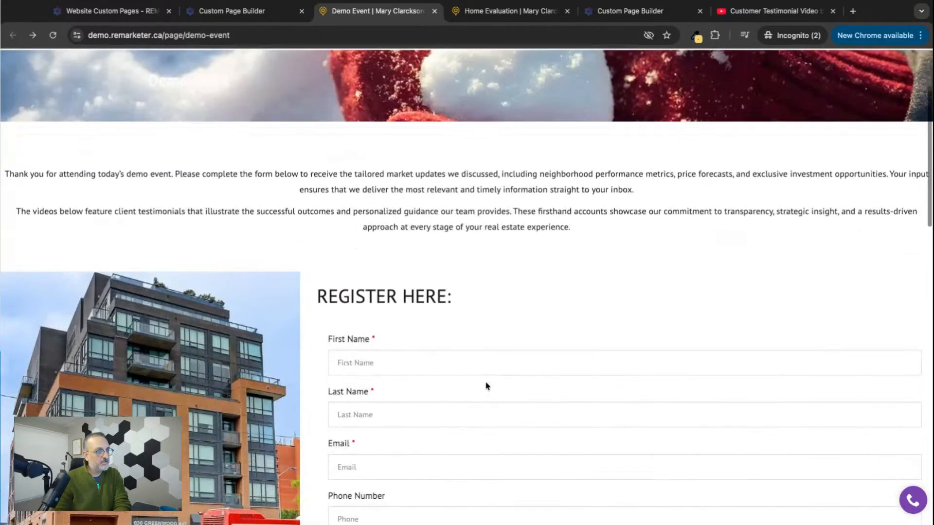
pyautogui.scroll(5, 487, 385)
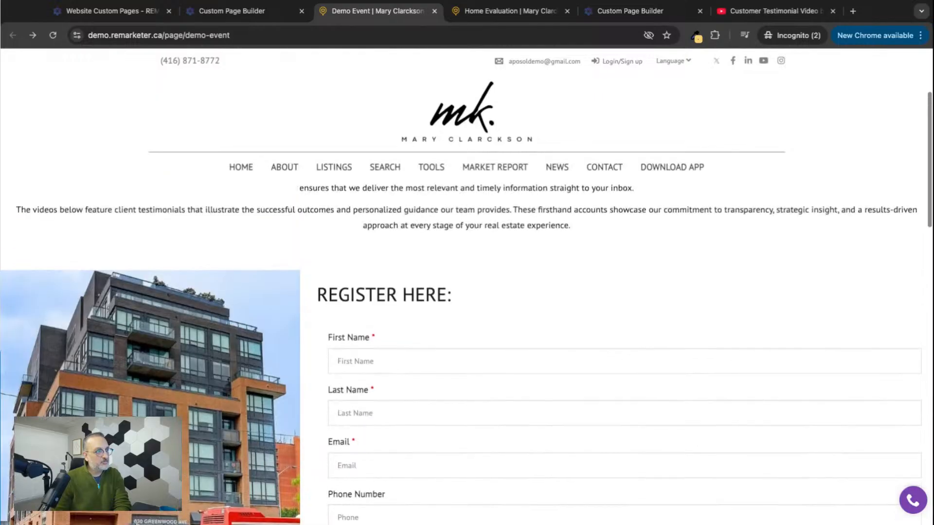
pyautogui.scroll(1, 486, 385)
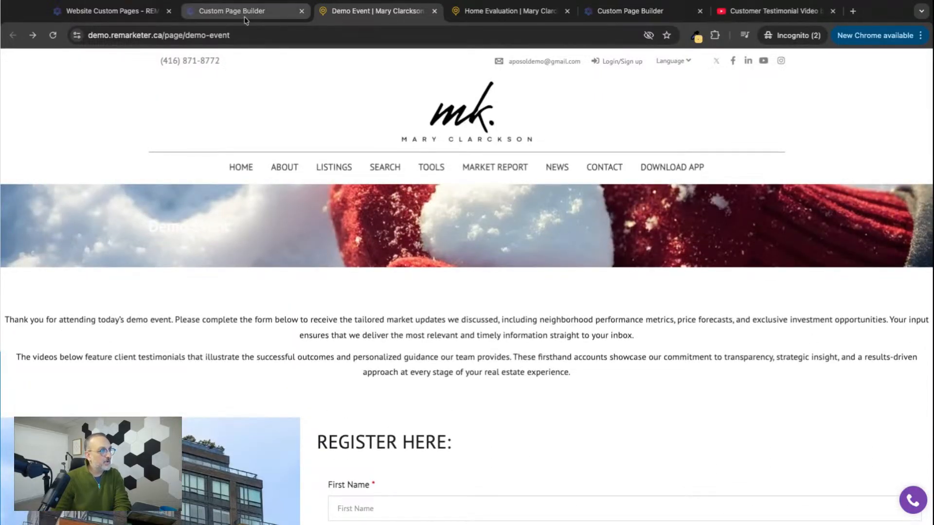
pyautogui.scroll(-5, 371, 389)
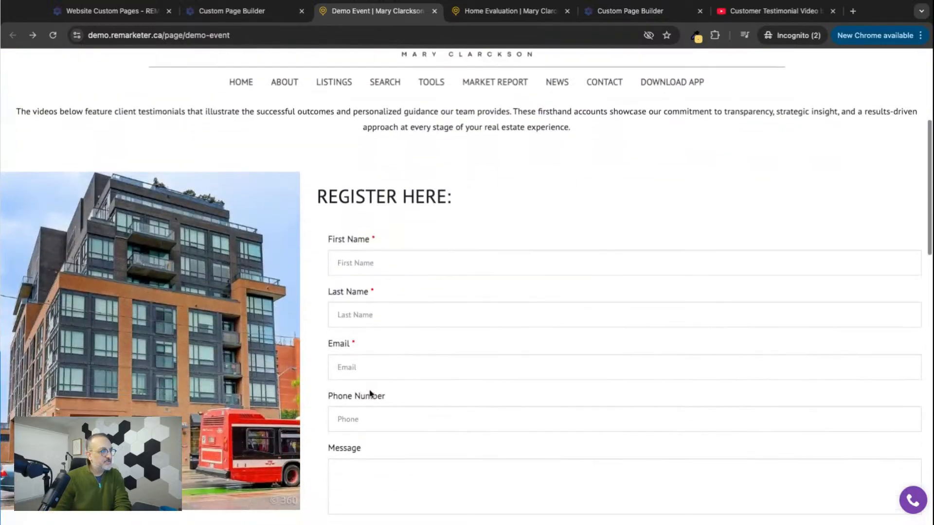
pyautogui.scroll(1, 220, 258)
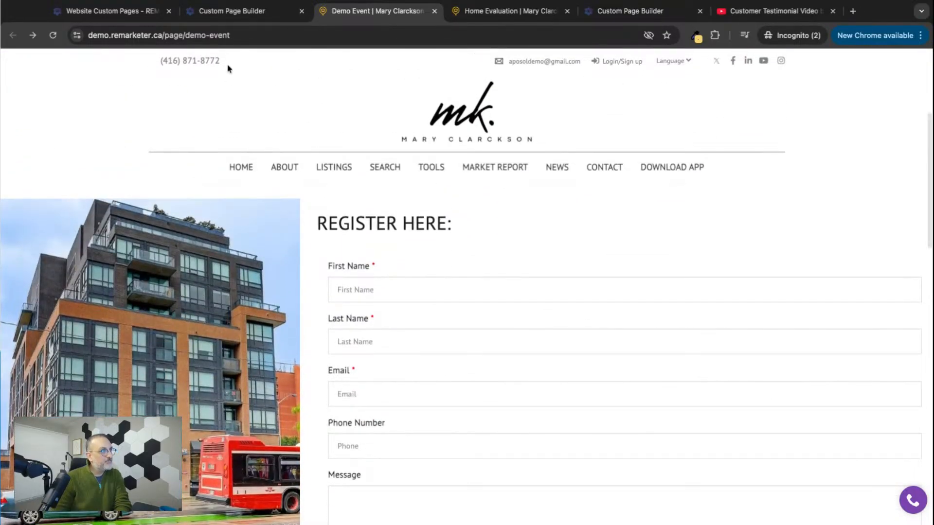
# Set Branded to No in the full-width Demo Event page's settings and save the page.
pyautogui.click(232, 11)
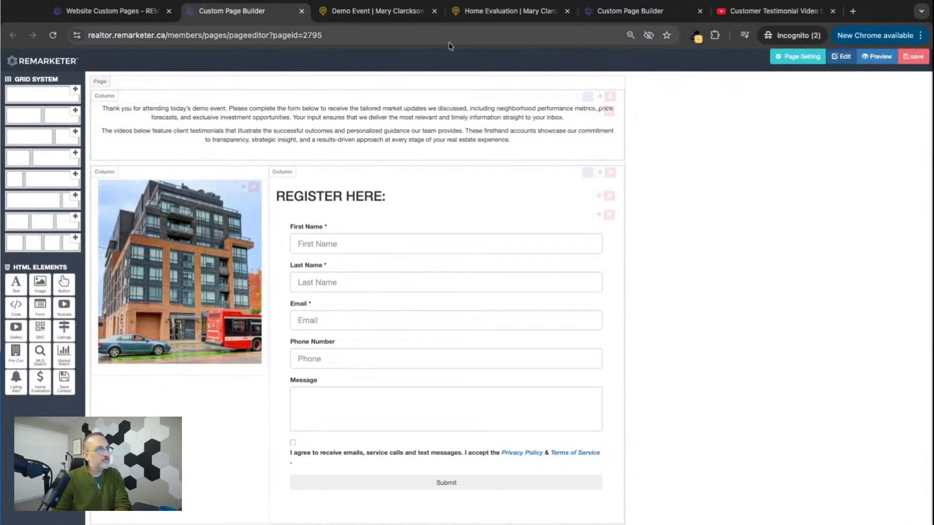
pyautogui.click(371, 15)
pyautogui.click(232, 11)
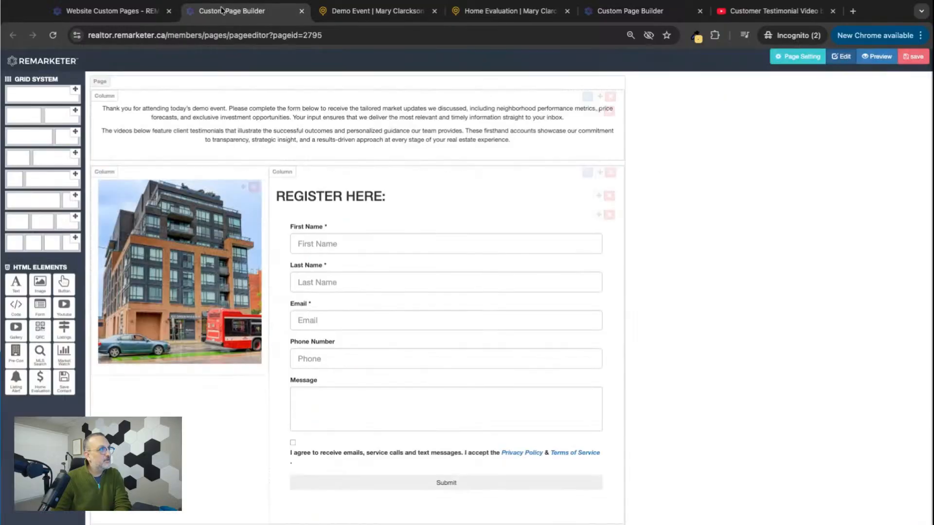
pyautogui.click(796, 57)
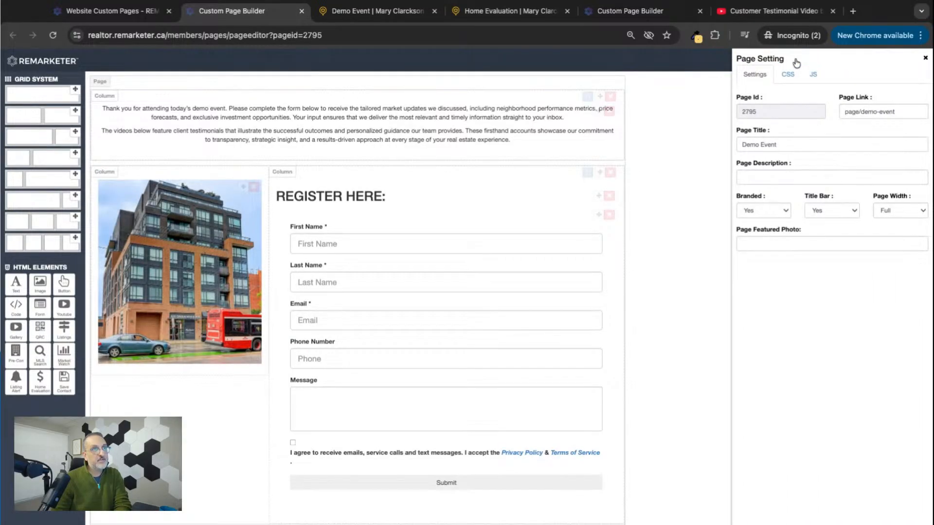
pyautogui.click(764, 214)
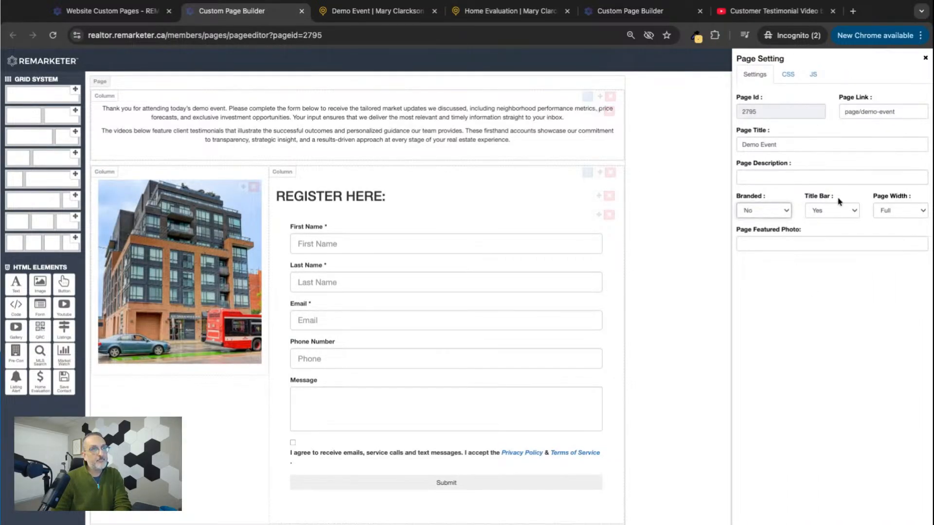
pyautogui.click(924, 59)
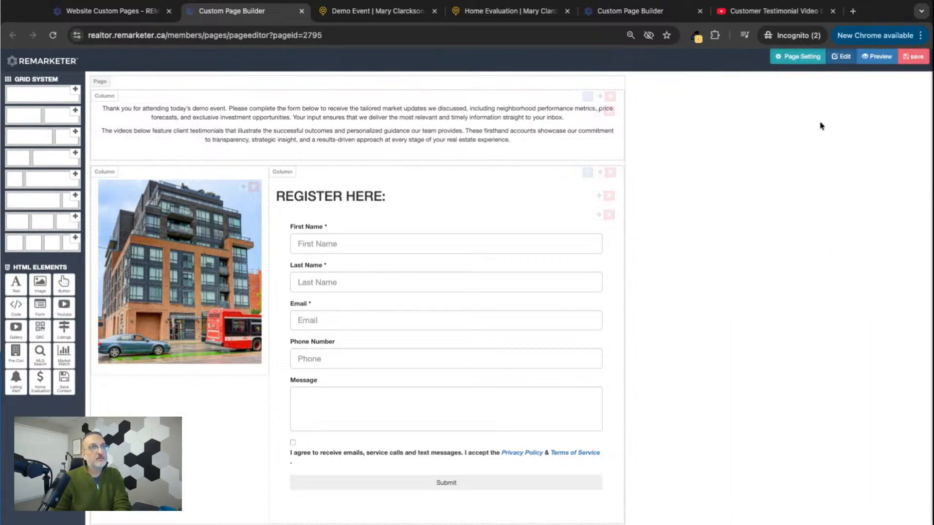
pyautogui.click(913, 57)
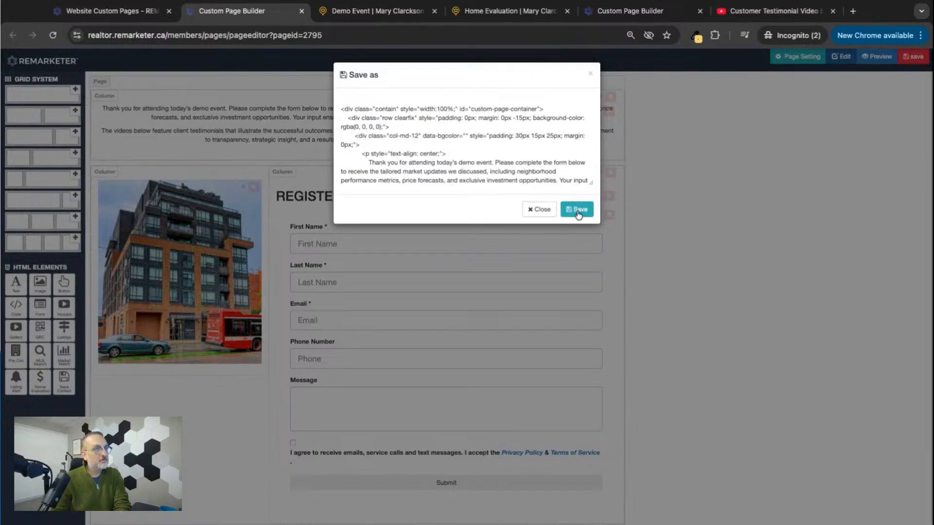
pyautogui.click(578, 213)
# Reload the live Demo Event page and review its unbranded full-width layout, including the intro text and registration form.
pyautogui.click(341, 18)
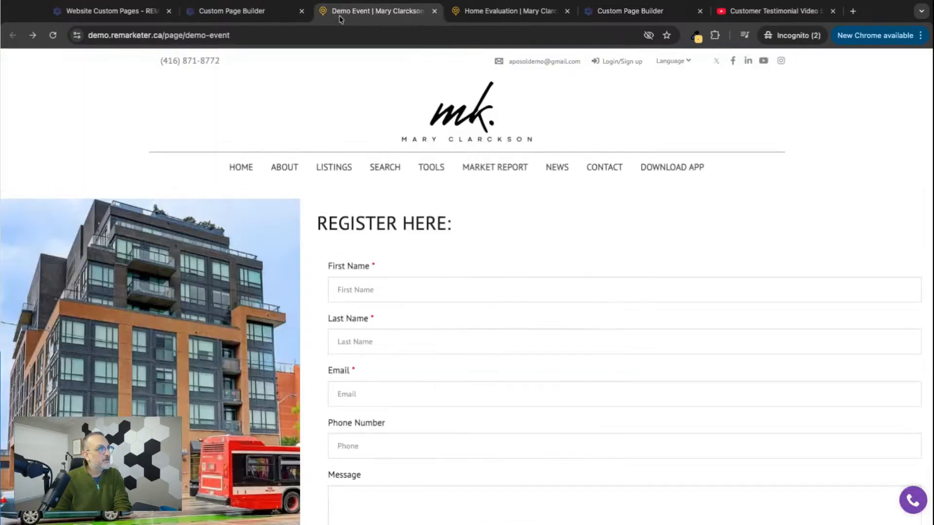
pyautogui.click(52, 35)
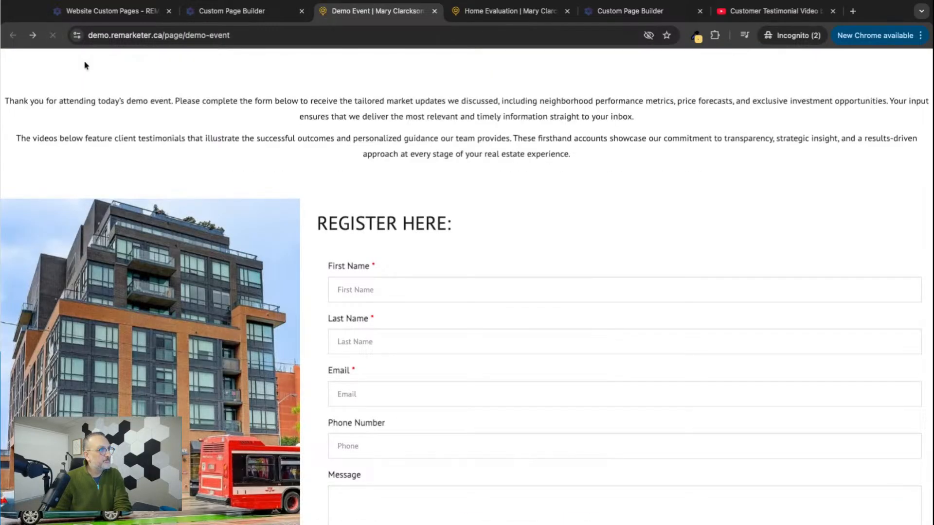
pyautogui.scroll(-6, 419, 246)
pyautogui.scroll(3, 413, 244)
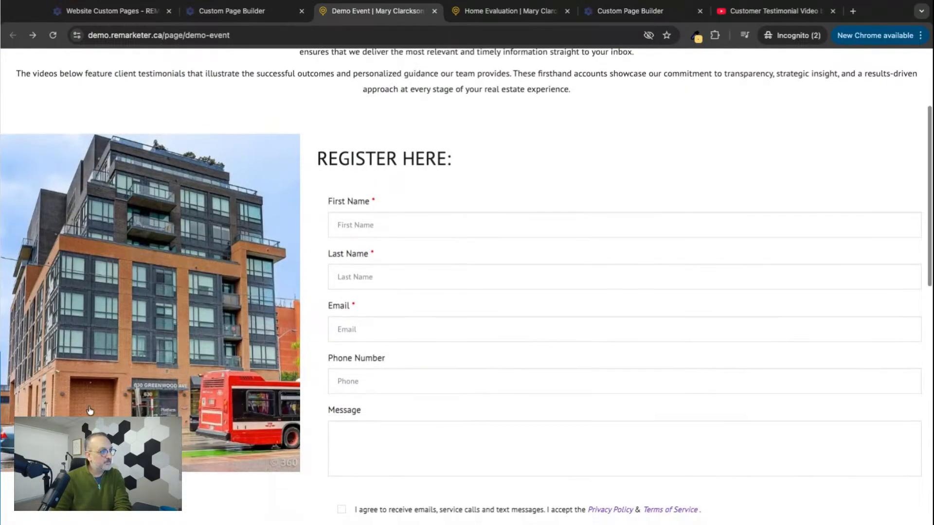
pyautogui.scroll(-9, 90, 411)
pyautogui.scroll(10, 90, 411)
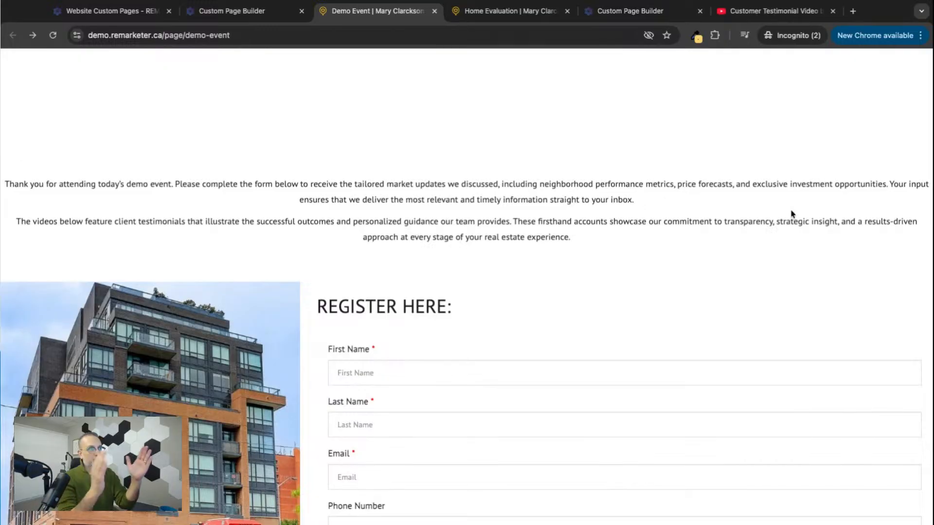
# In the Demo Event page editor, set the intro paragraph's row margins to 50px on the left and right sides and apply the changes.
pyautogui.click(234, 11)
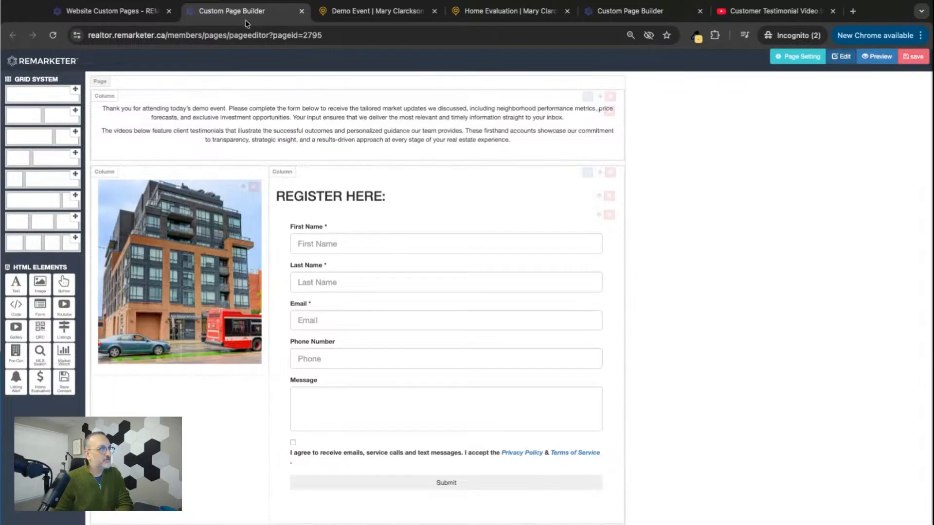
pyautogui.click(586, 111)
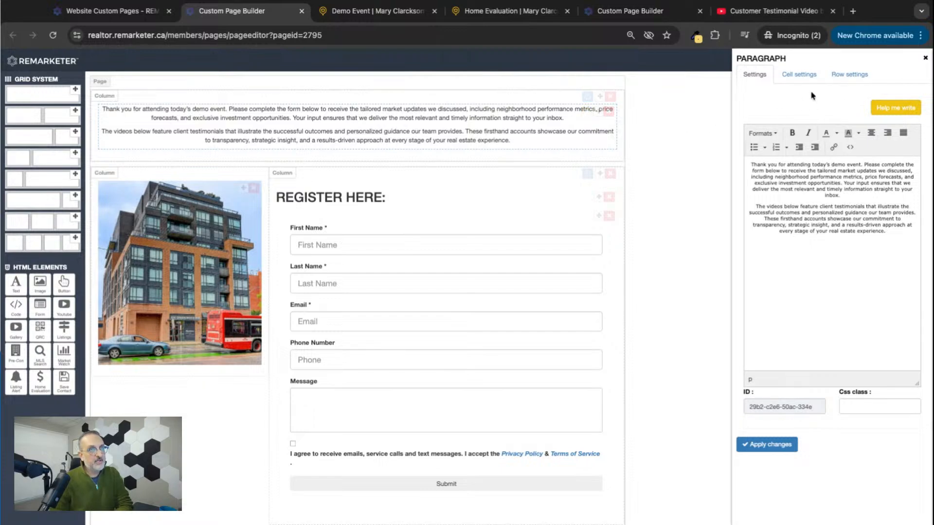
pyautogui.click(838, 77)
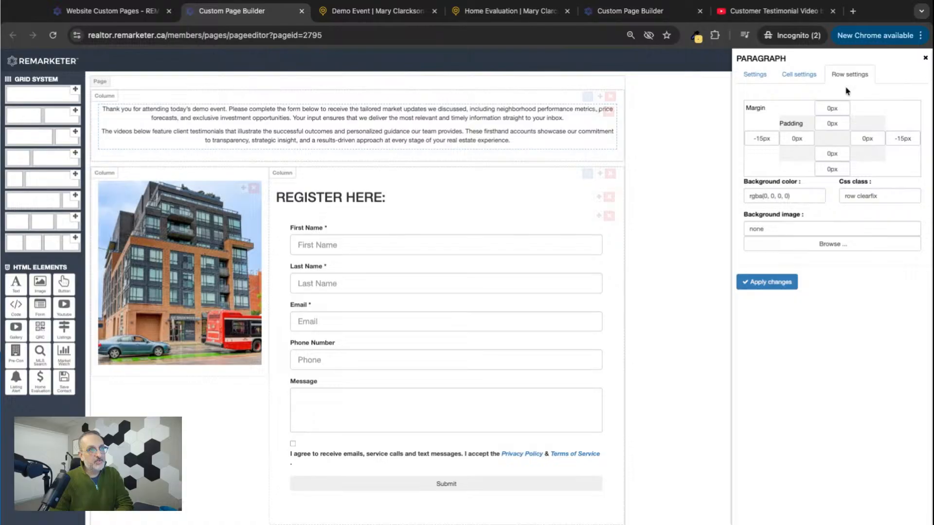
pyautogui.doubleClick(763, 138)
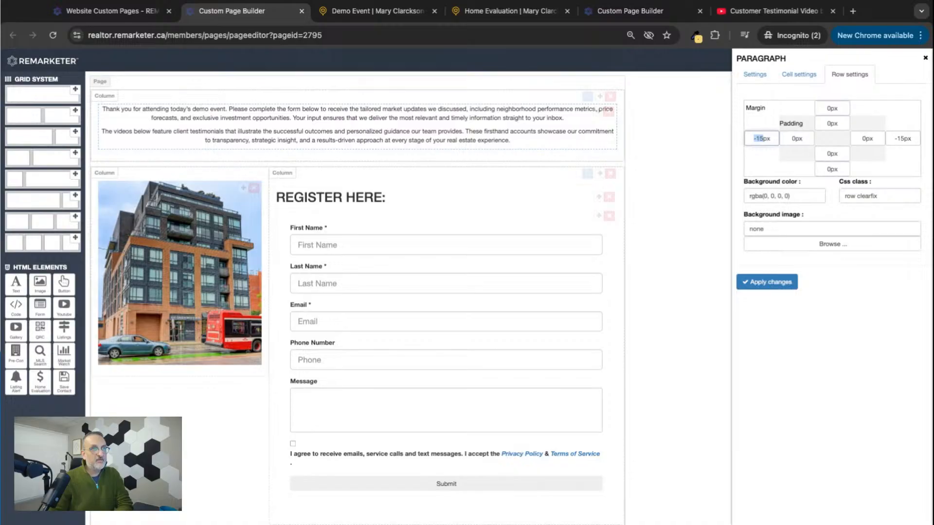
pyautogui.write('50')
pyautogui.doubleClick(903, 139)
pyautogui.write('50')
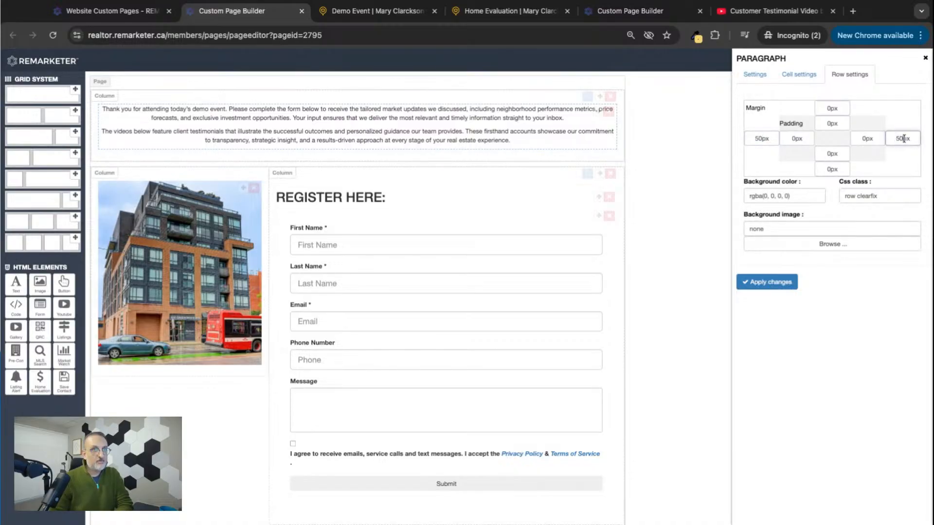
pyautogui.click(766, 283)
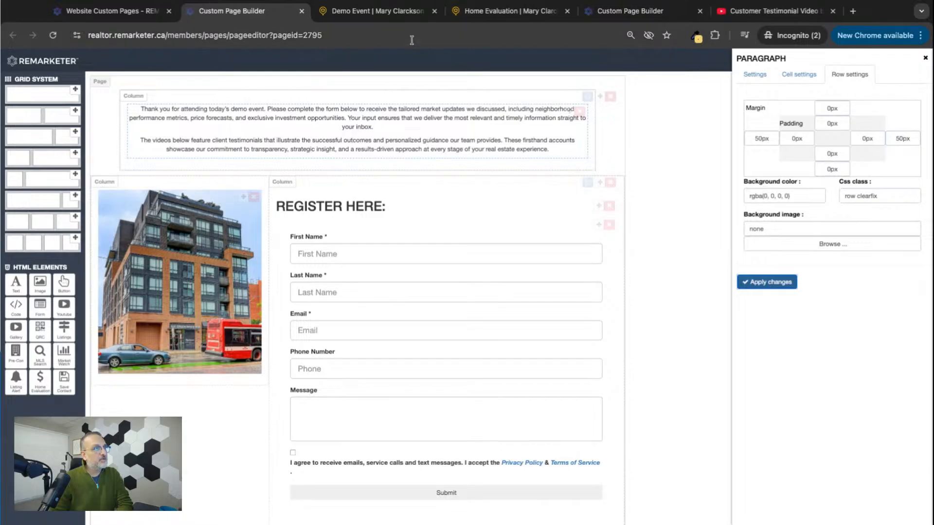
# Save the edited page and reload the live Demo Event page to check the intro text's side margins.
pyautogui.click(924, 58)
pyautogui.click(914, 56)
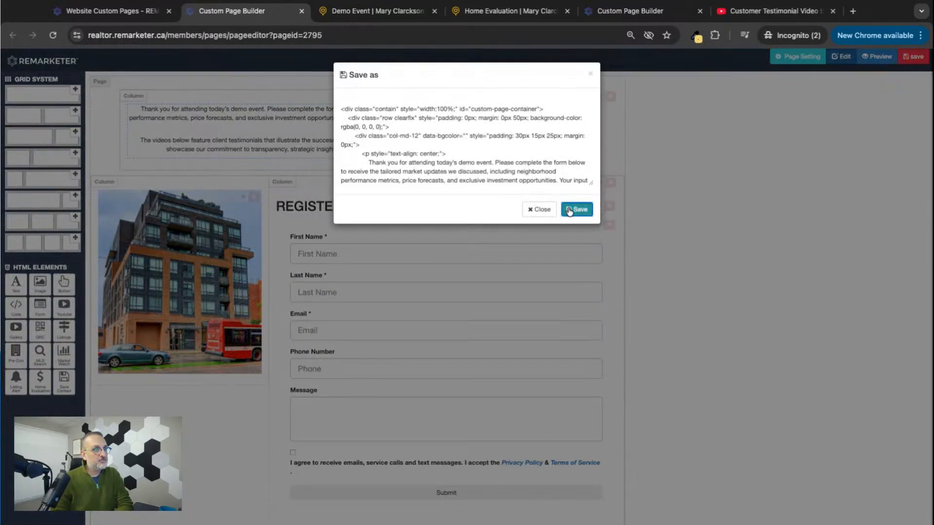
pyautogui.click(571, 209)
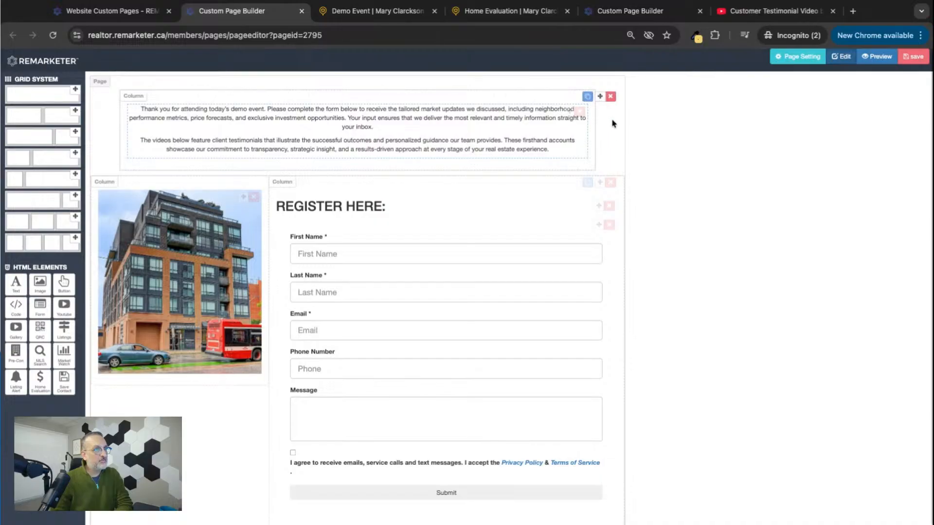
pyautogui.click(353, 10)
pyautogui.click(54, 35)
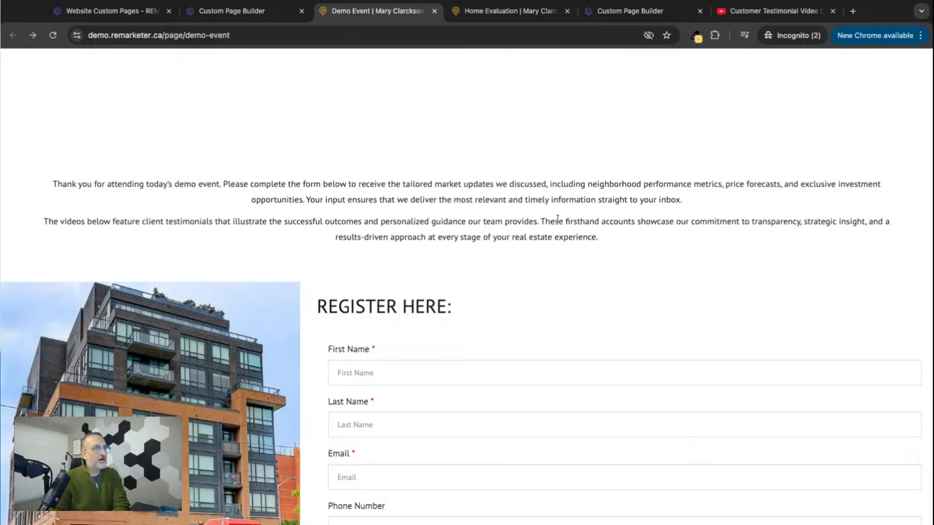
# Set Page Width to Box in the Demo Event page settings and save the page.
pyautogui.click(225, 12)
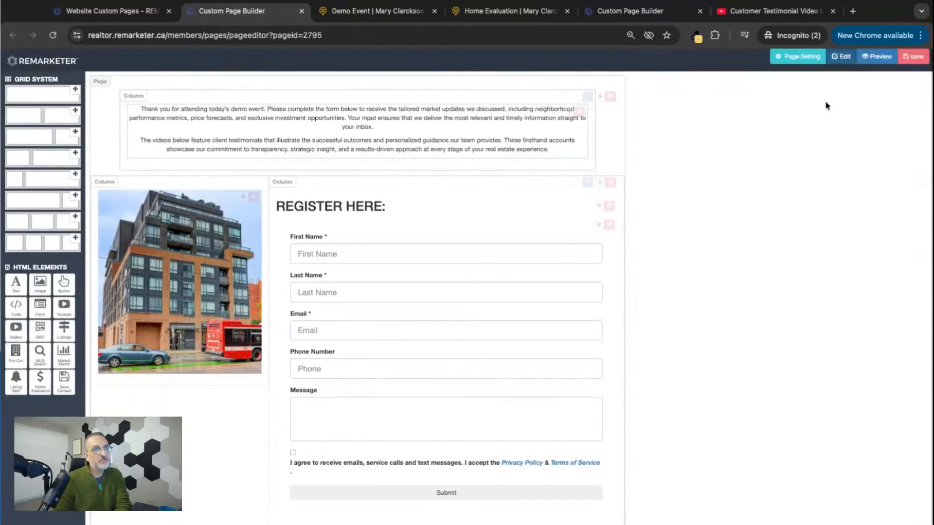
pyautogui.click(801, 59)
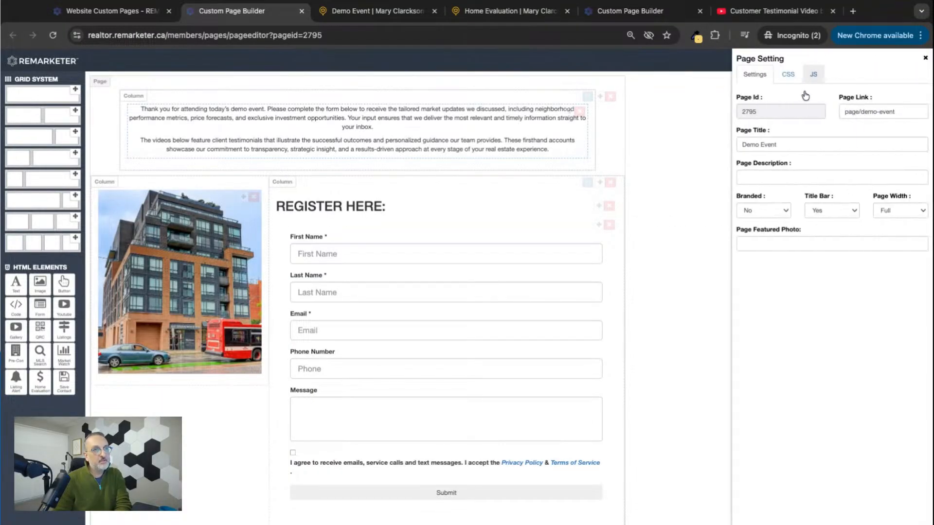
pyautogui.click(891, 211)
pyautogui.click(893, 200)
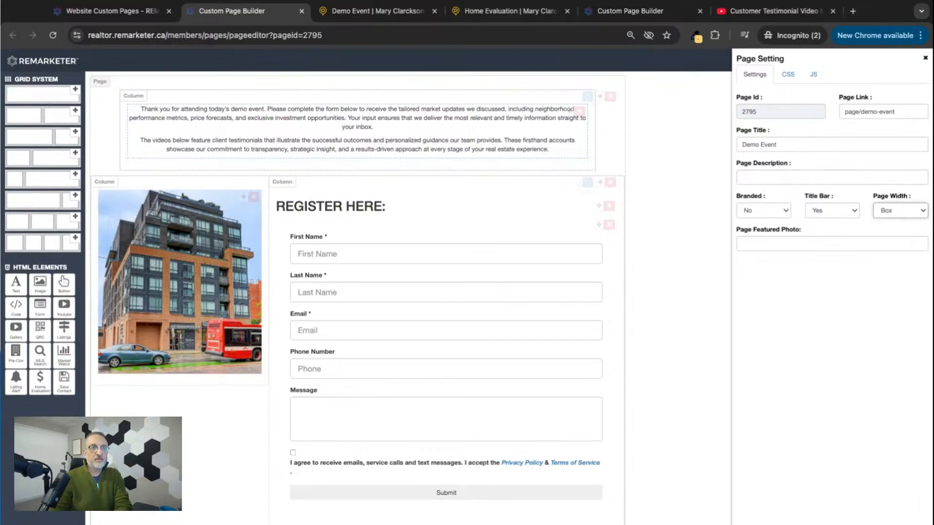
pyautogui.click(926, 61)
pyautogui.click(913, 56)
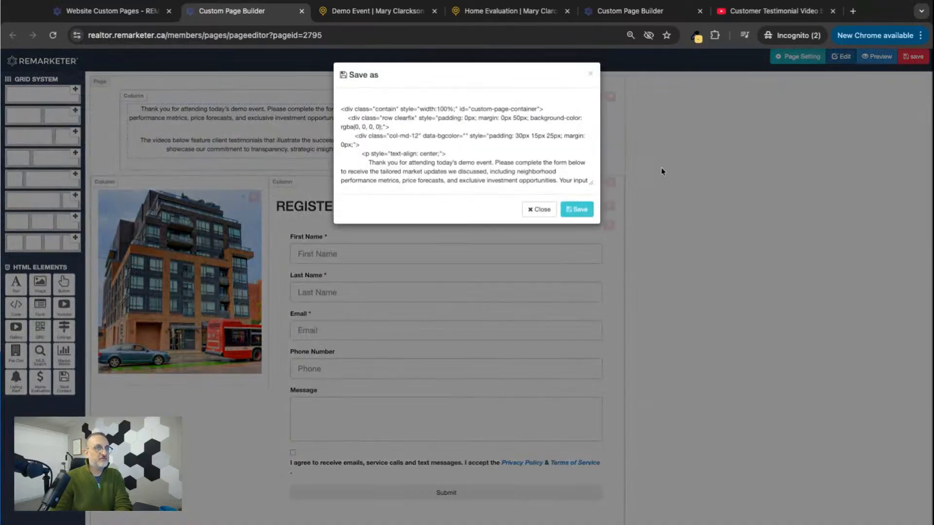
pyautogui.click(576, 209)
# Reload the live Demo Event page and review its boxed layout from the intro text down the page and back.
pyautogui.click(378, 11)
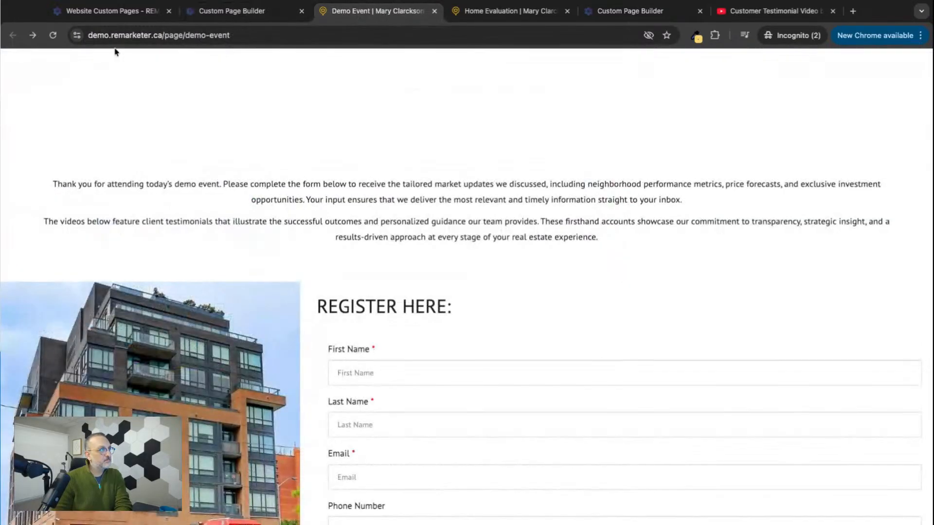
pyautogui.click(53, 35)
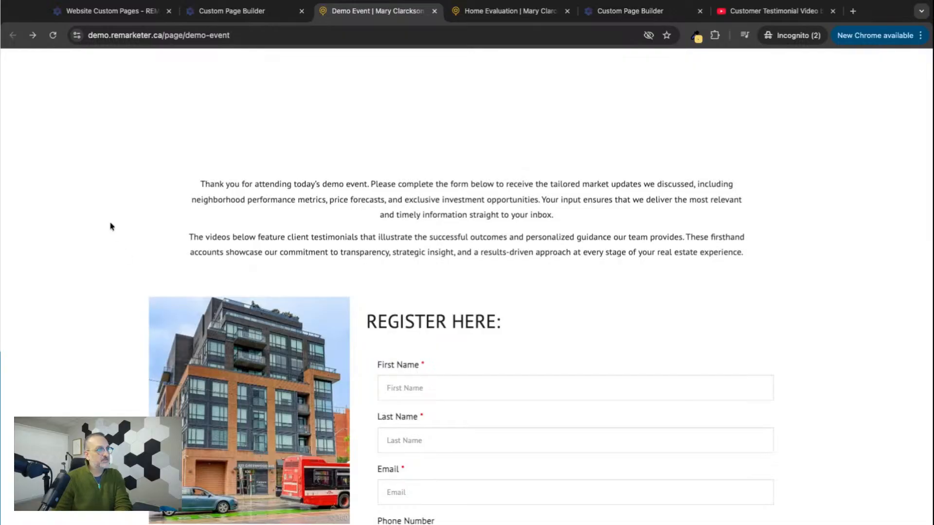
pyautogui.scroll(-10, 110, 226)
pyautogui.scroll(8, 111, 226)
pyautogui.scroll(3, 111, 226)
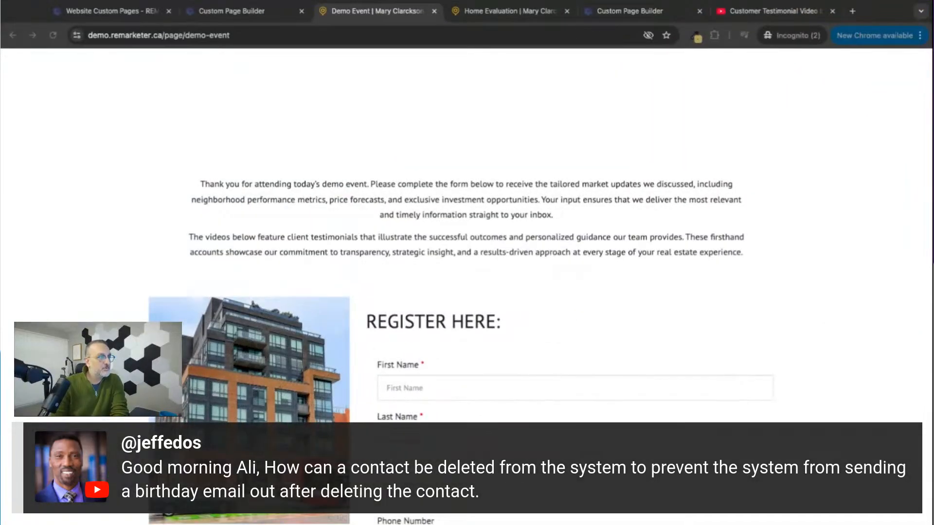
# Open the most recently added contact in the Contact Manager for editing.
pyautogui.click(111, 11)
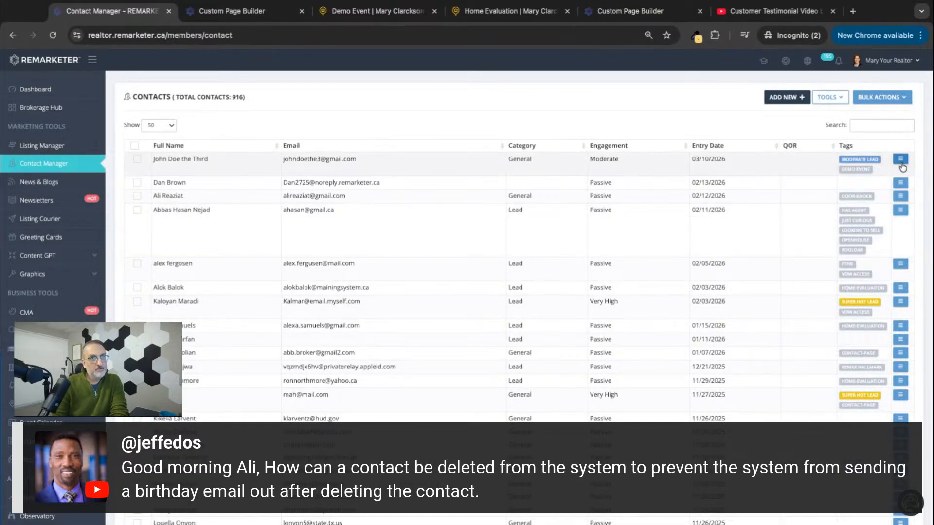
pyautogui.click(898, 165)
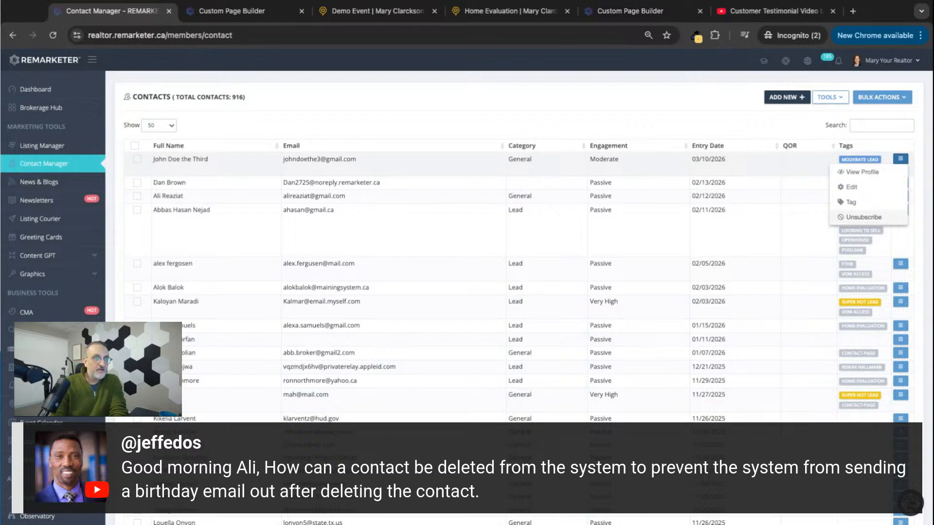
pyautogui.click(852, 188)
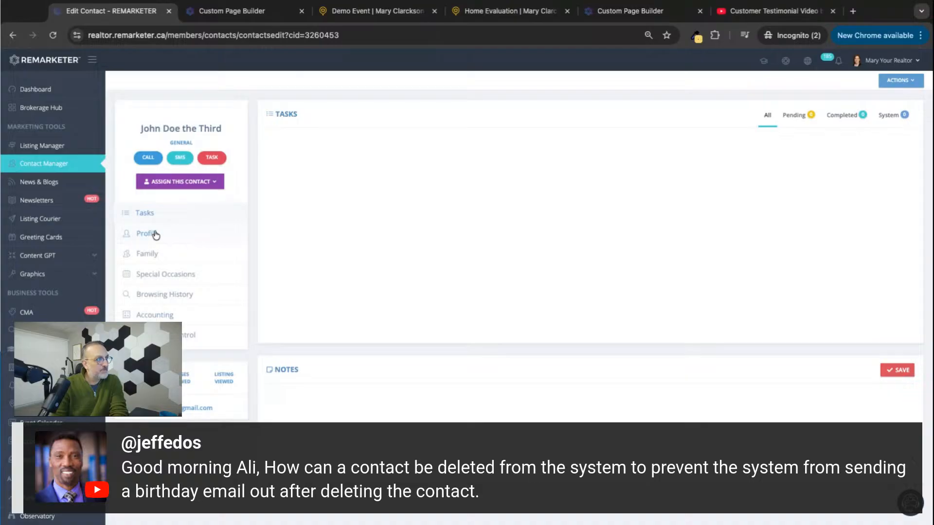
# Examine the contact's profile, including the Date of Birth field, and the contact's Special Occasions section.
pyautogui.click(144, 236)
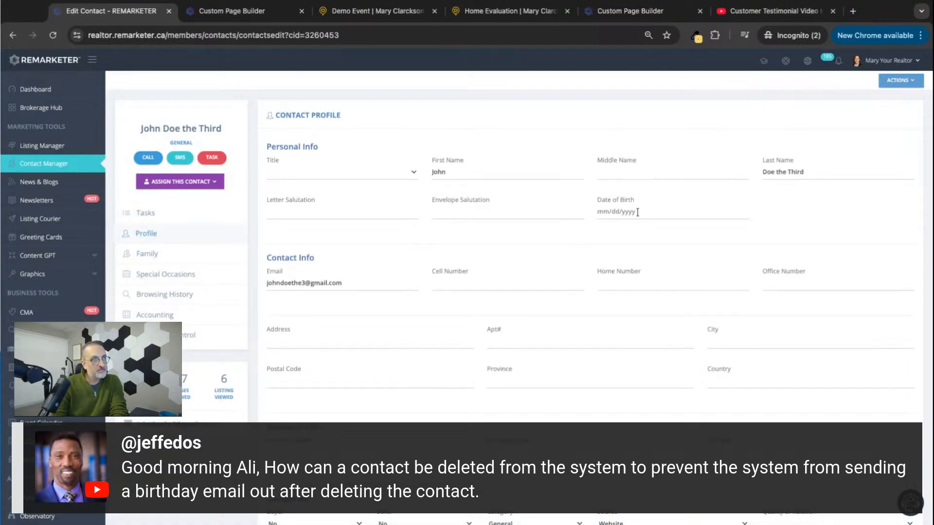
pyautogui.scroll(-3, 541, 286)
pyautogui.scroll(3, 541, 286)
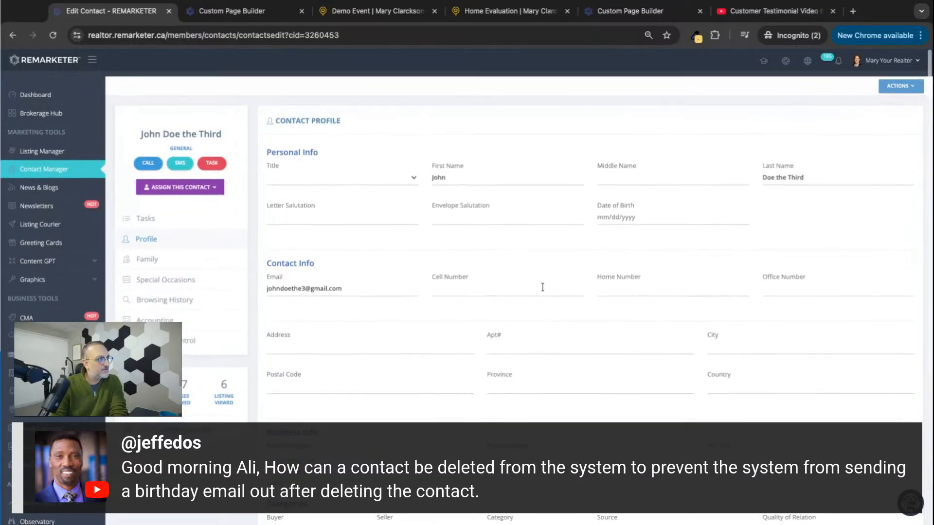
pyautogui.click(154, 280)
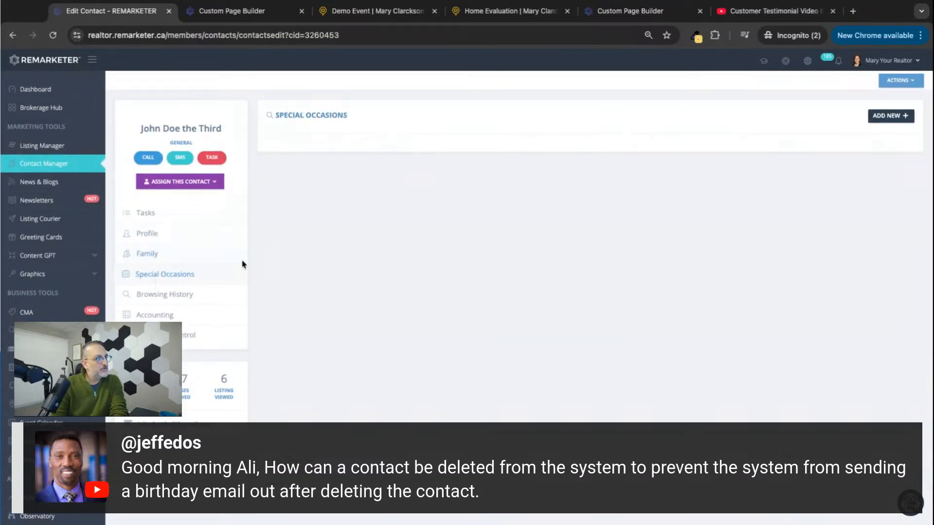
pyautogui.click(149, 234)
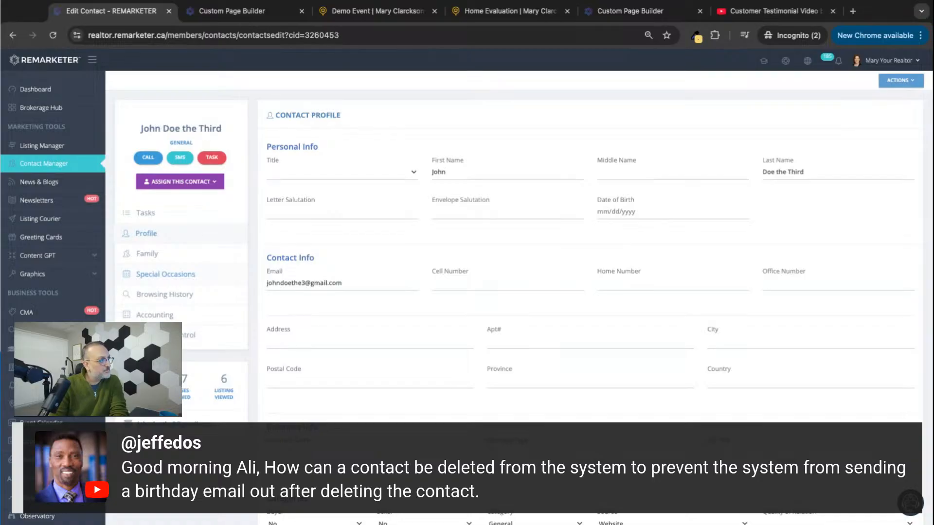
pyautogui.click(165, 274)
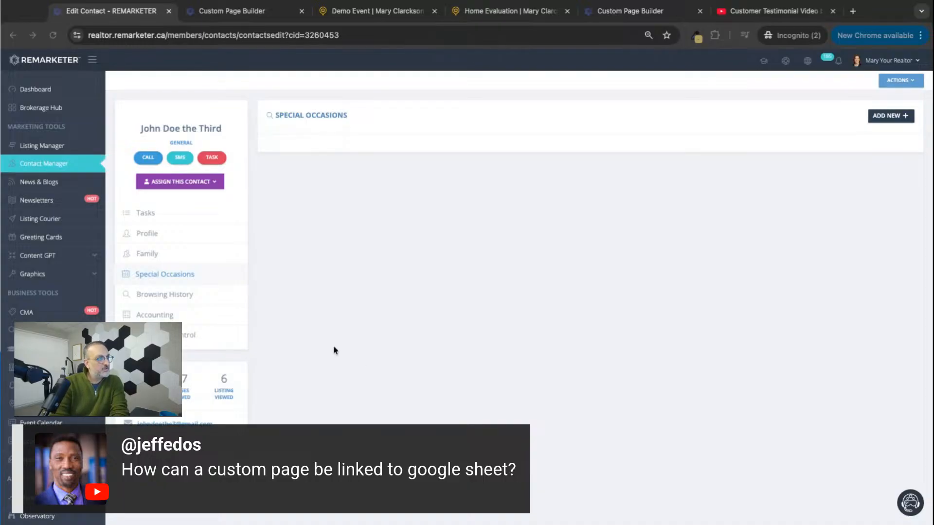
# Return to the website's Custom Pages list and open the Demo Event page for editing.
pyautogui.scroll(-3, 335, 352)
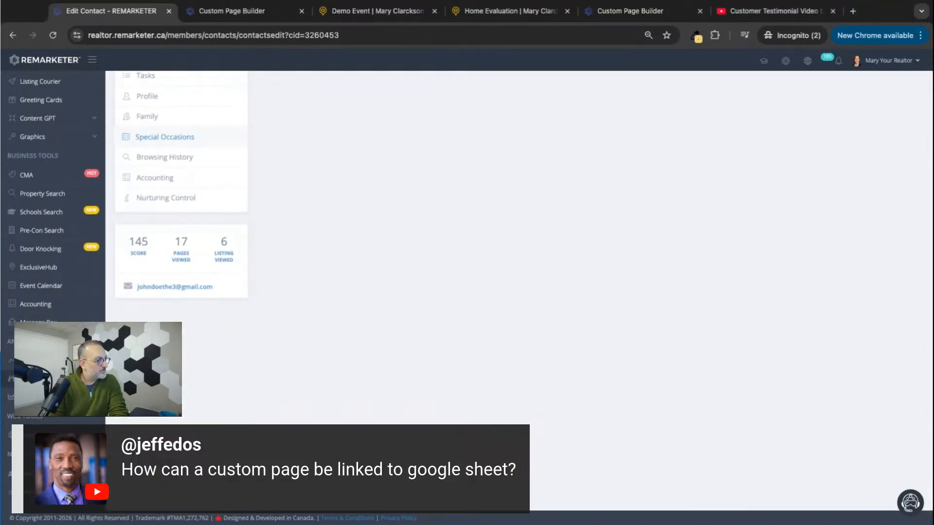
pyautogui.scroll(-2, 467, 291)
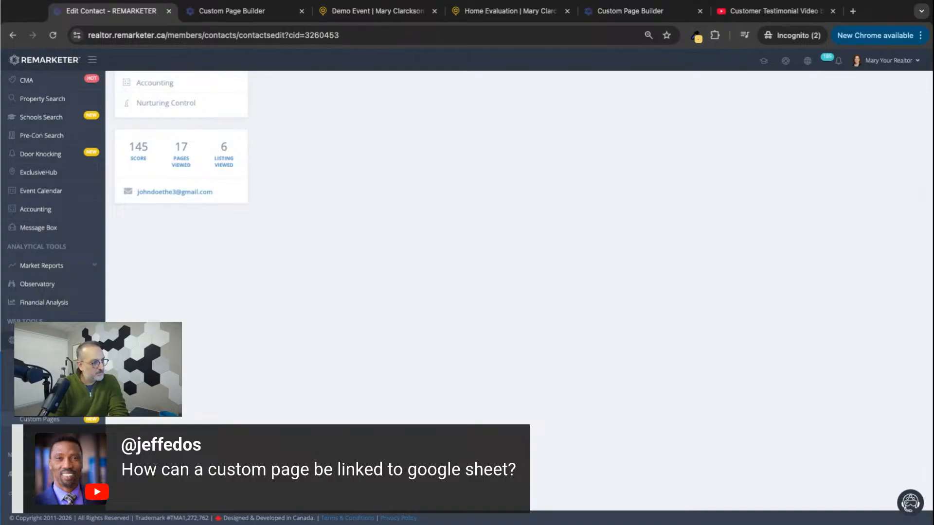
pyautogui.click(40, 420)
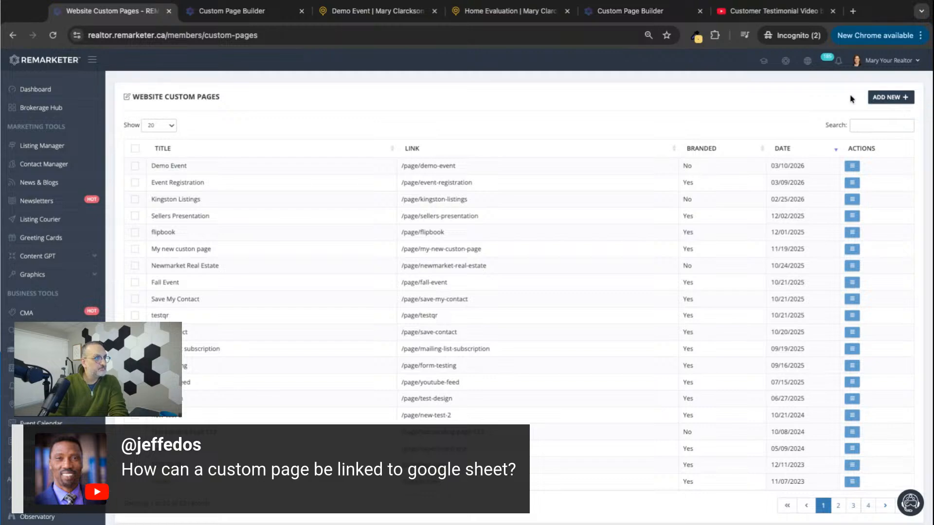
pyautogui.click(852, 166)
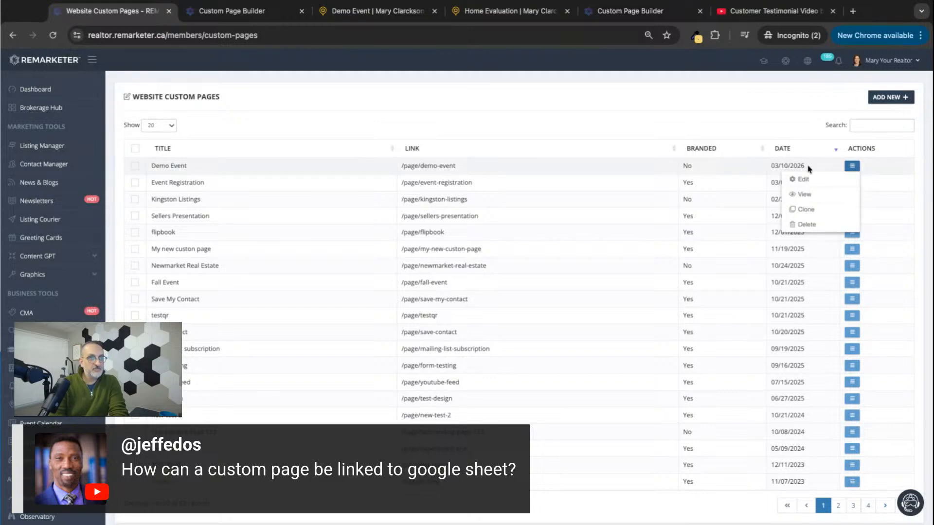
pyautogui.click(803, 180)
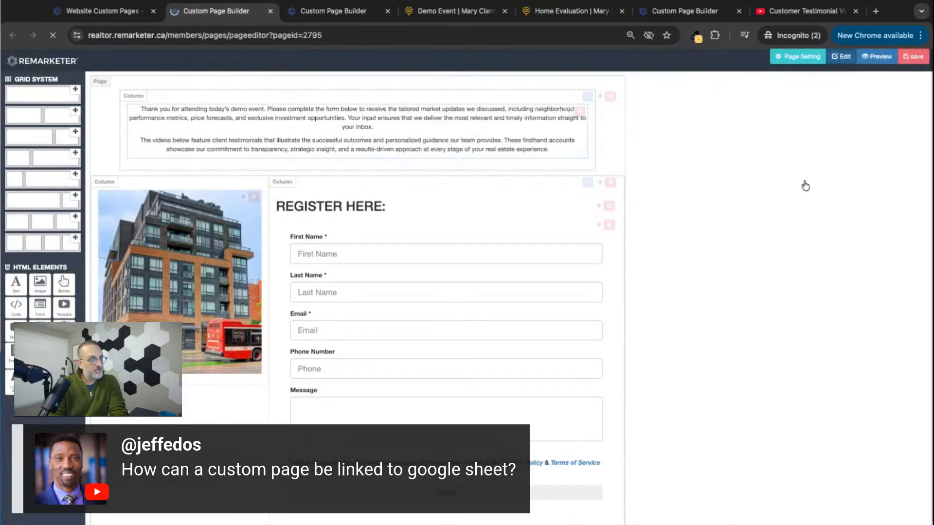
# Add a single-column row below the INSTANT HOME VALUATION button on the Demo Event page.
pyautogui.scroll(-3, 428, 391)
pyautogui.scroll(-7, 428, 390)
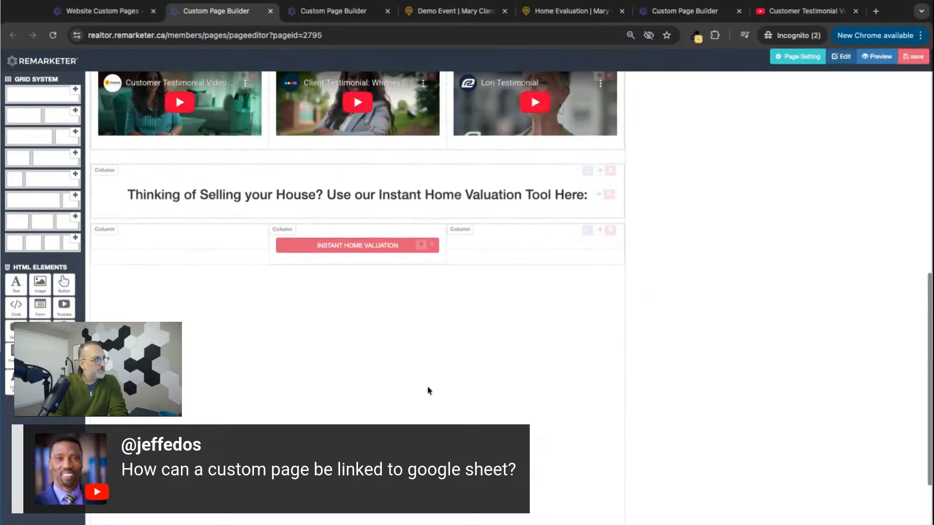
pyautogui.moveTo(74, 90); pyautogui.dragTo(331, 344)
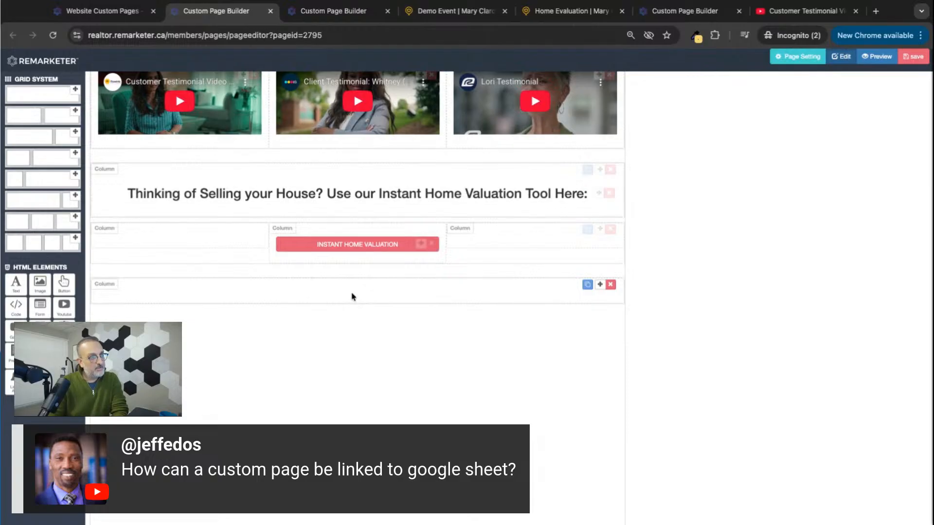
# Switch to the browser tab with the YouTube customer testimonial video.
pyautogui.click(795, 14)
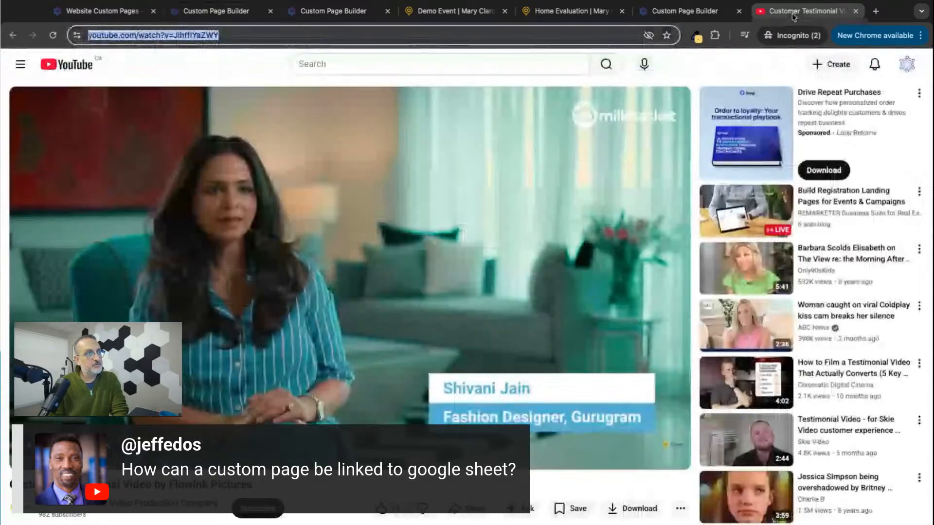
pyautogui.scroll(-5, 344, 273)
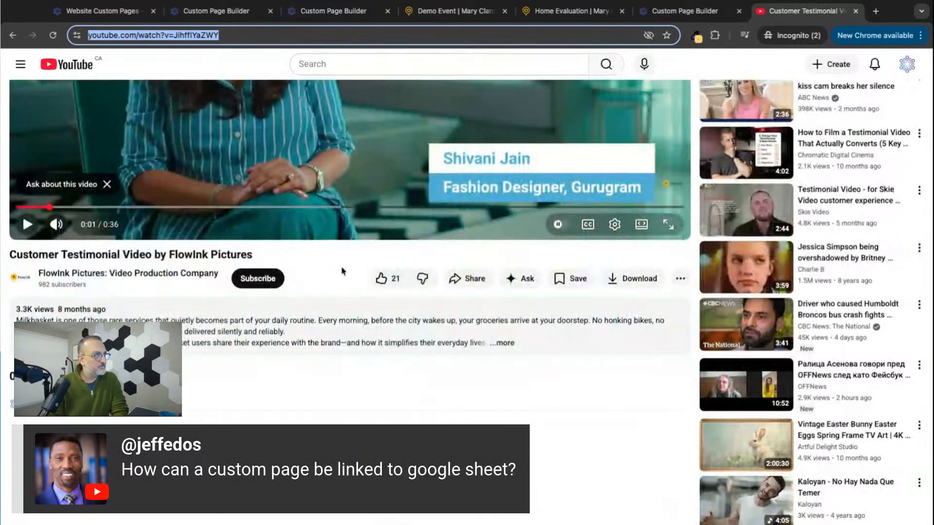
pyautogui.scroll(5, 649, 343)
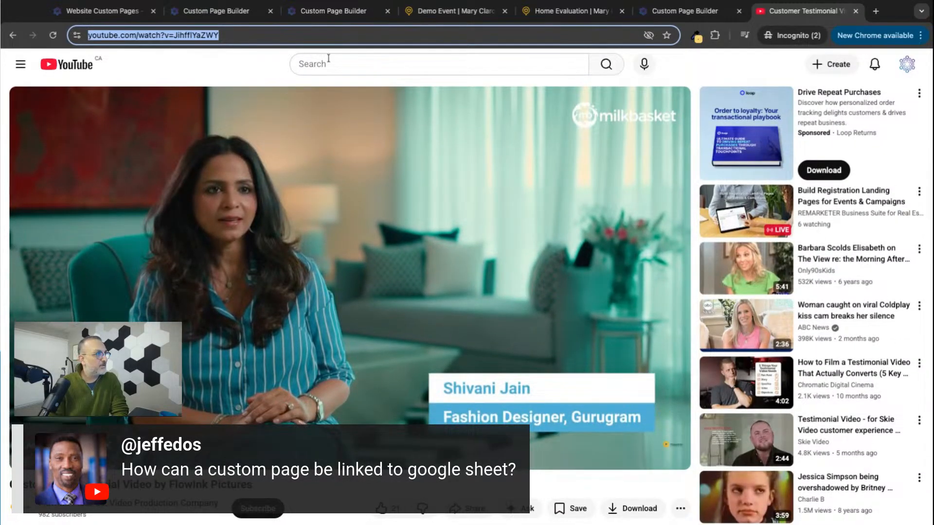
pyautogui.press('BackSpace')
pyautogui.write('remarkete')
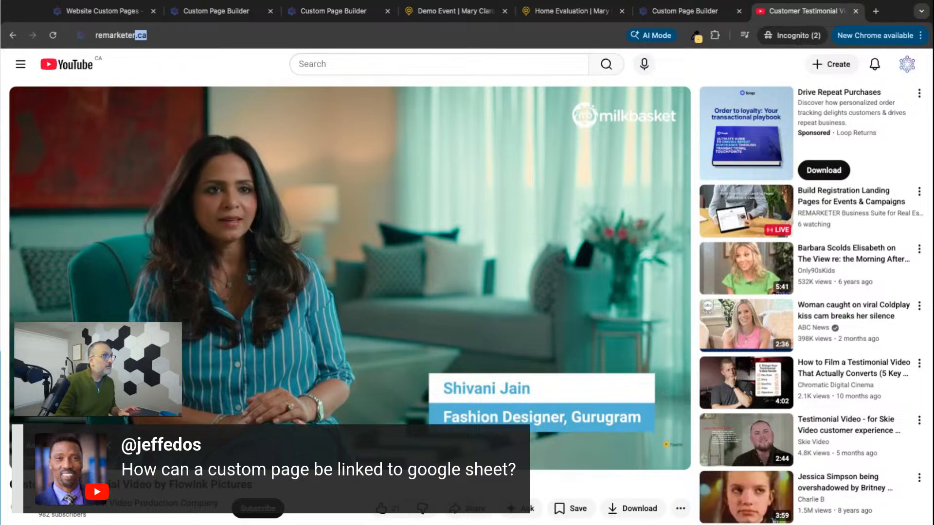
pyautogui.write('r')
pyautogui.press('Return')
# Go to the YouTube home page and search for "remarketer".
pyautogui.click(136, 42)
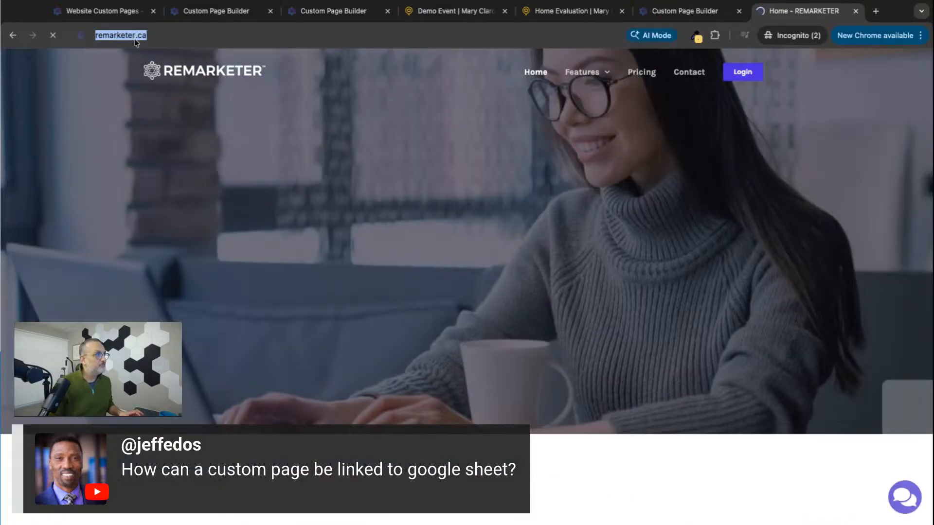
pyautogui.write('youtub')
pyautogui.press('Return')
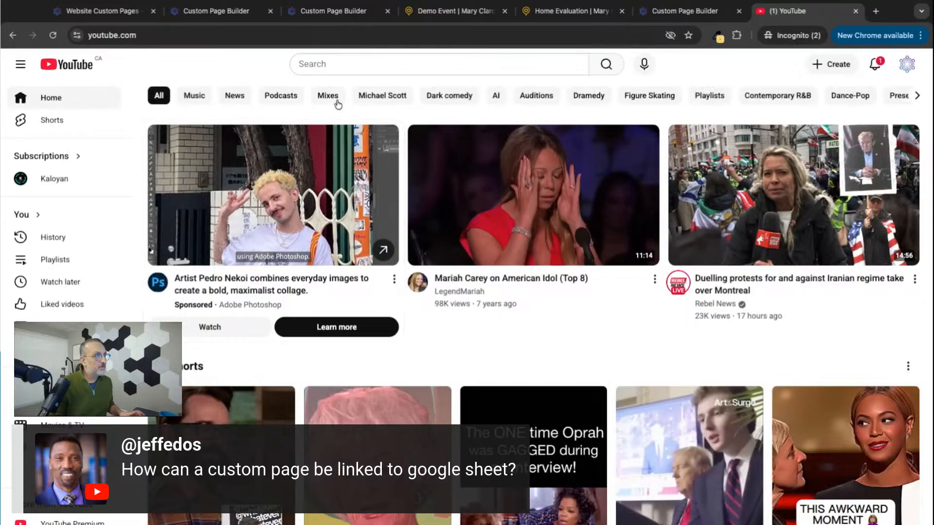
pyautogui.click(369, 64)
pyautogui.write('remarkete')
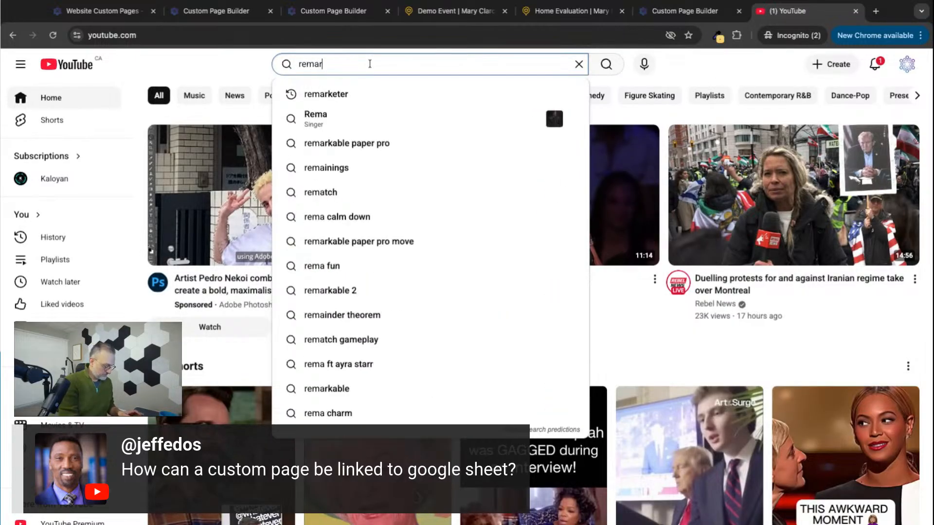
pyautogui.write('r')
pyautogui.click(328, 94)
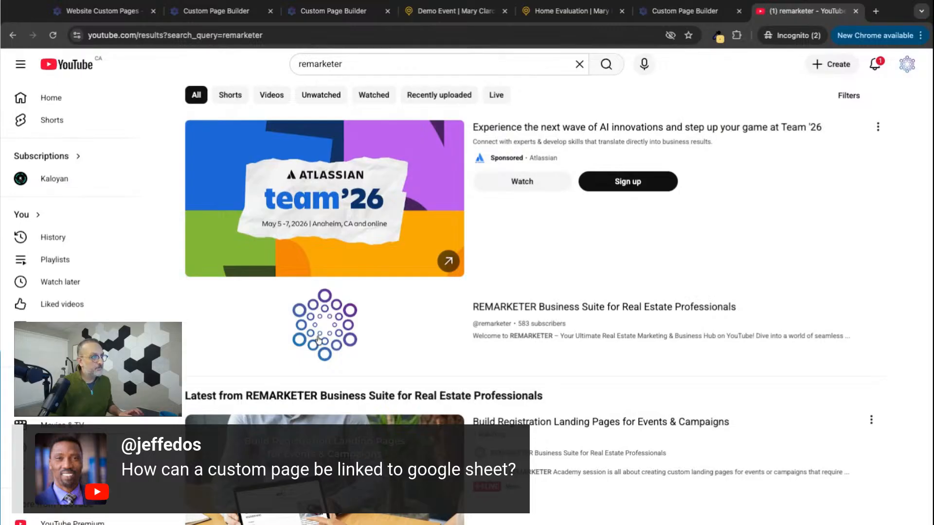
# Open the Welcome to REMARKETER playlist from the REMARKETER Business Suite channel's playlists.
pyautogui.click(493, 304)
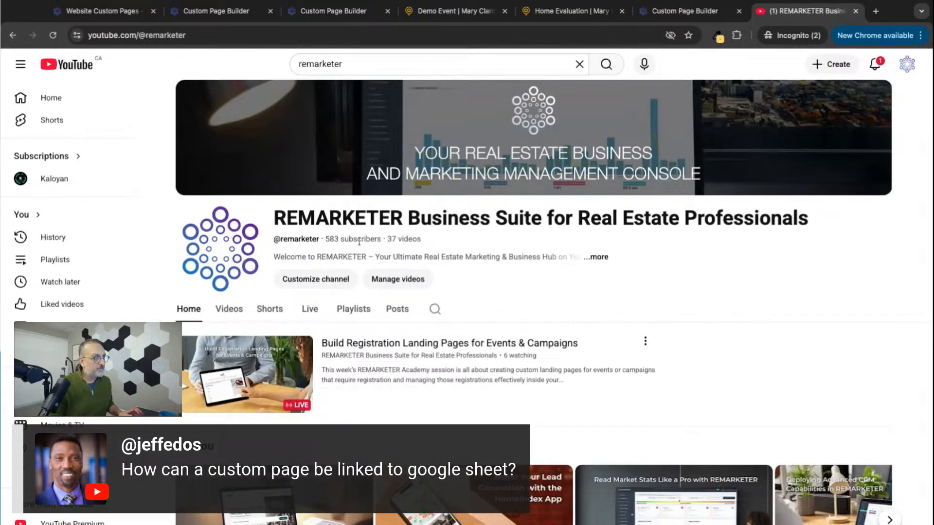
pyautogui.click(358, 311)
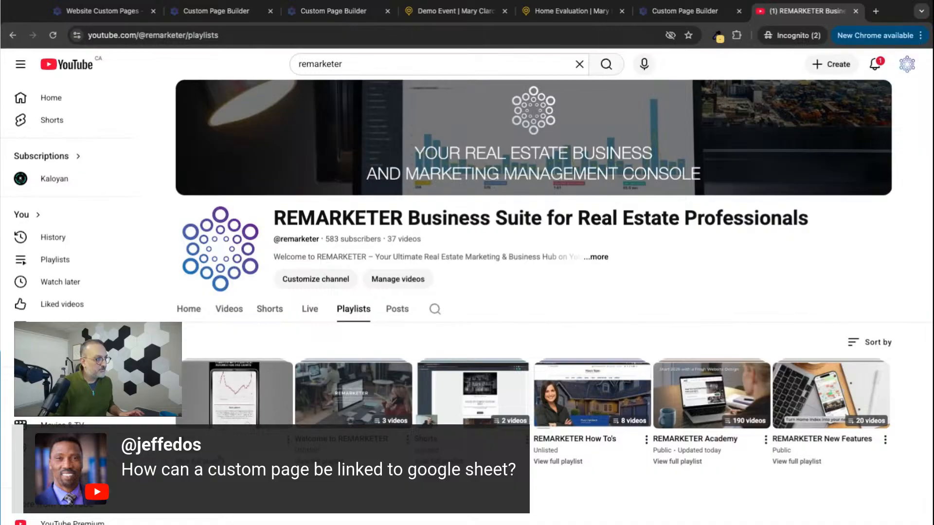
pyautogui.scroll(-1, 384, 411)
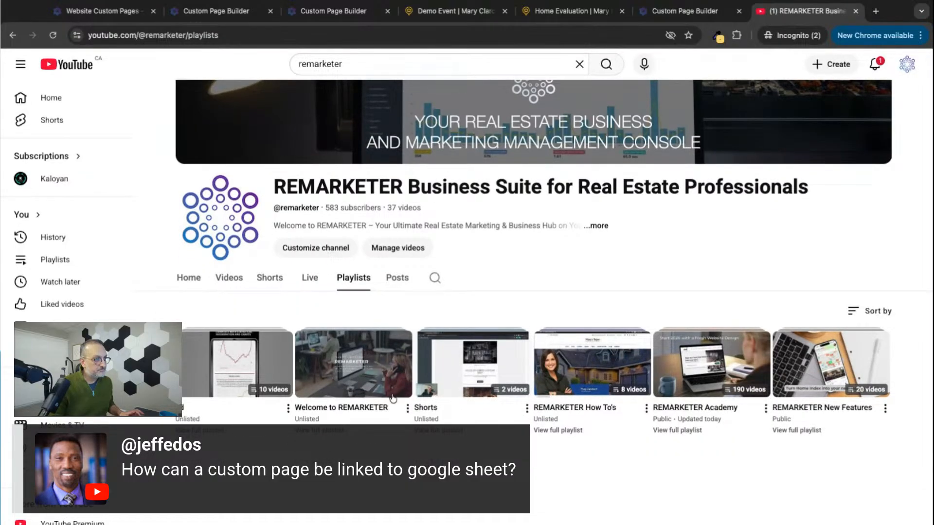
pyautogui.click(384, 408)
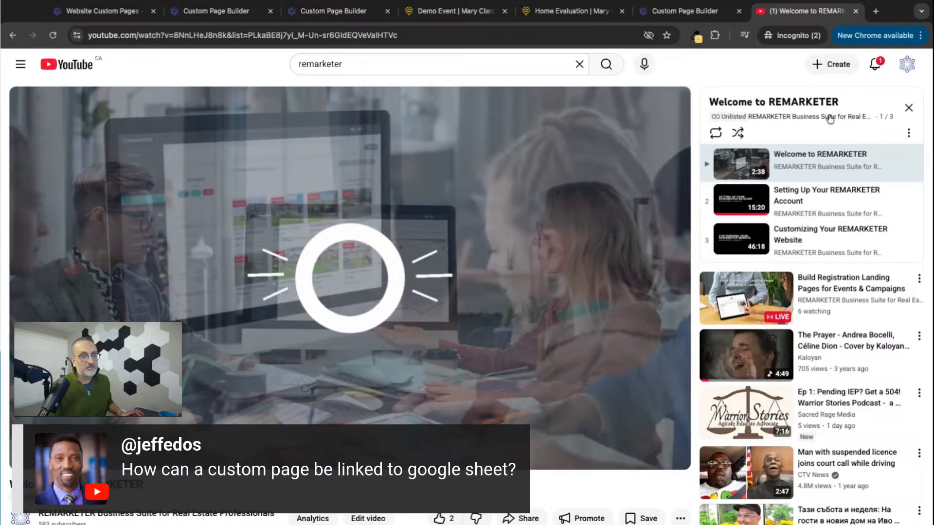
# Copy the iframe embed code of the Welcome to REMARKETER video from its sharing options.
pyautogui.scroll(-3, 635, 431)
pyautogui.click(525, 362)
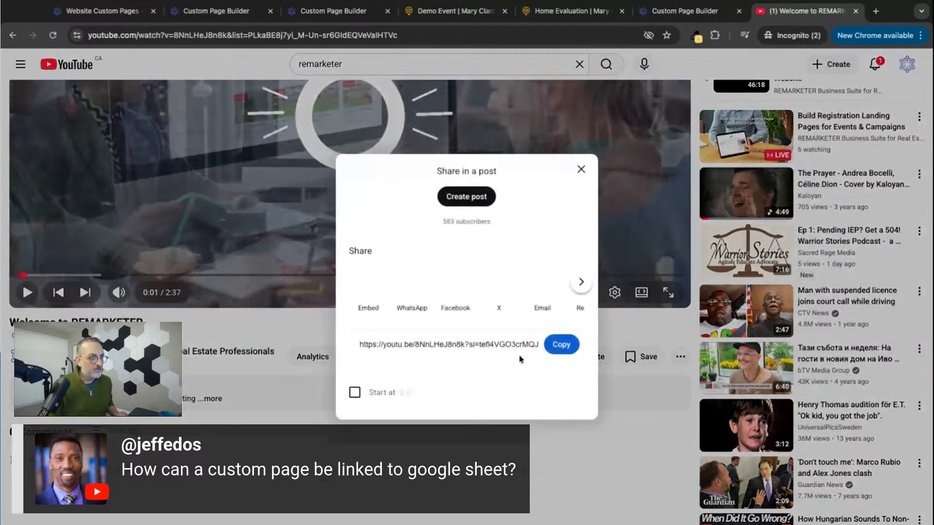
pyautogui.click(367, 293)
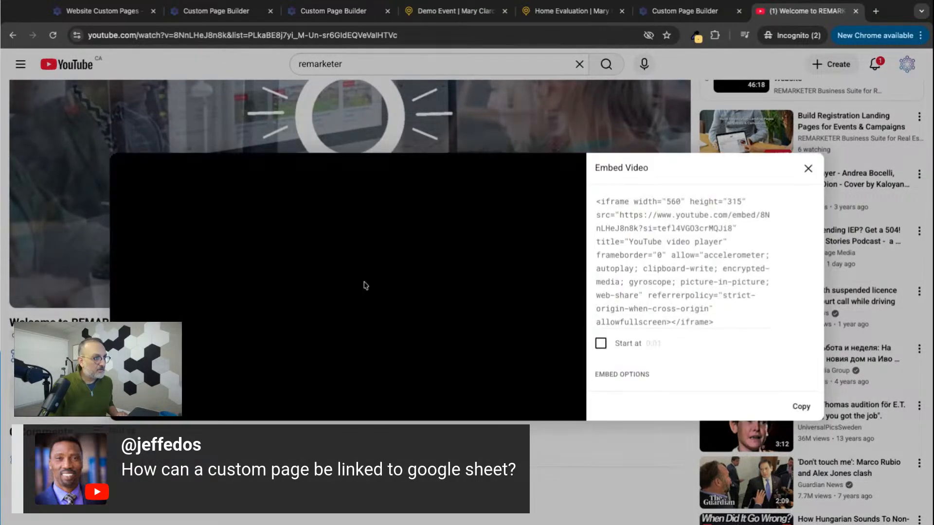
pyautogui.click(598, 200)
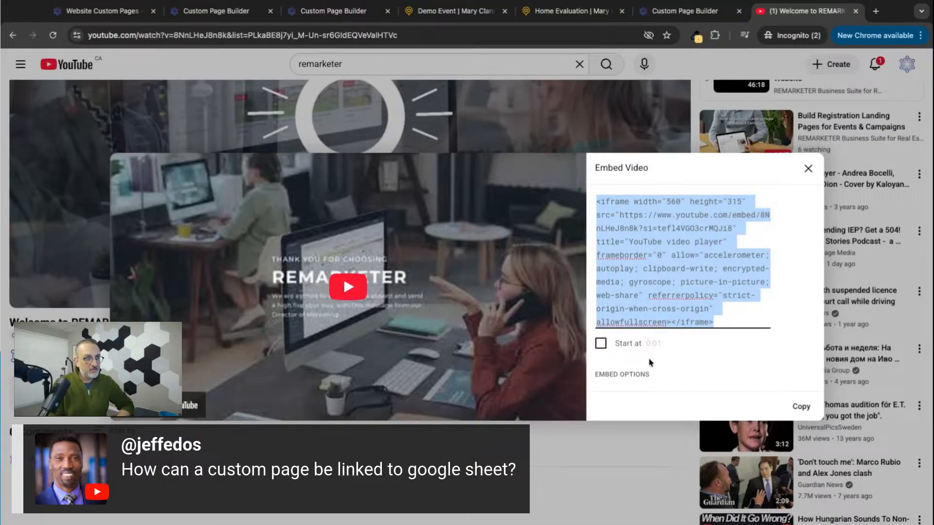
pyautogui.click(799, 408)
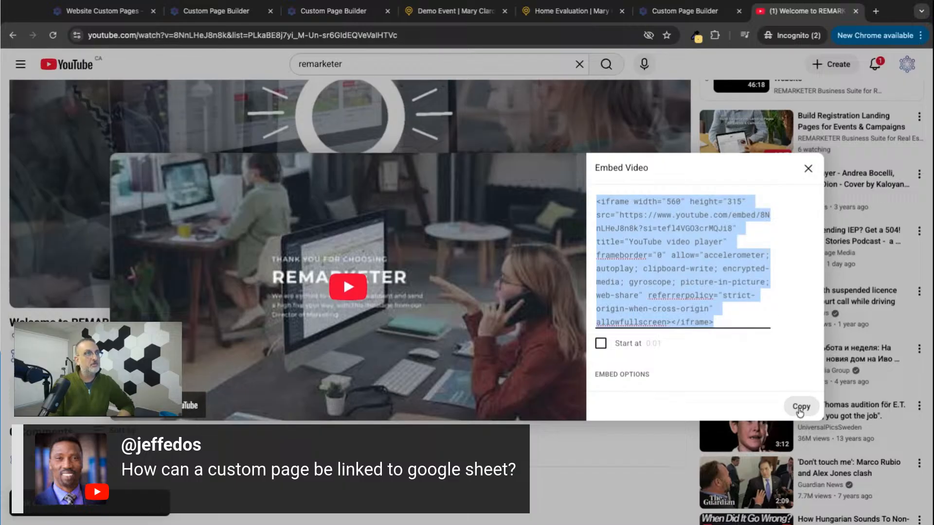
# In the Demo Event page builder, add a Code element to the empty bottom row and replace its placeholder with the copied video embed code.
pyautogui.click(216, 10)
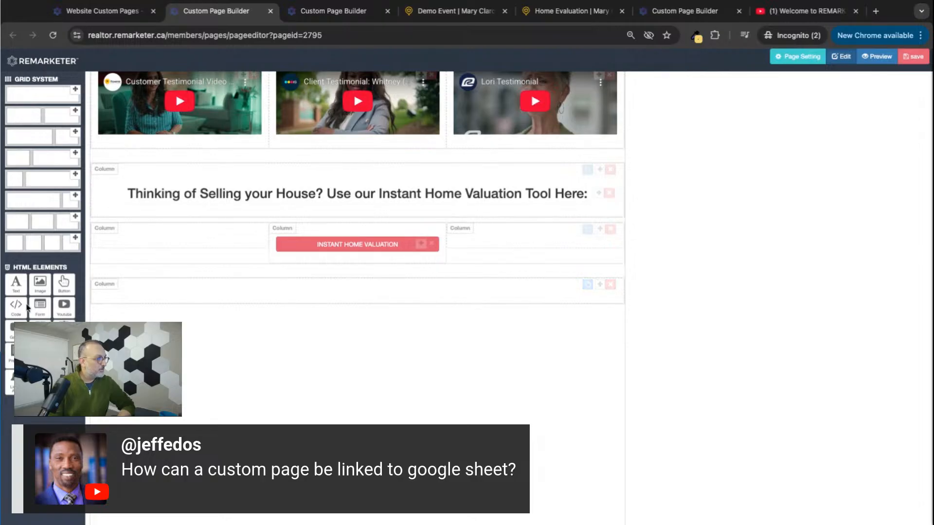
pyautogui.moveTo(16, 306); pyautogui.dragTo(238, 294)
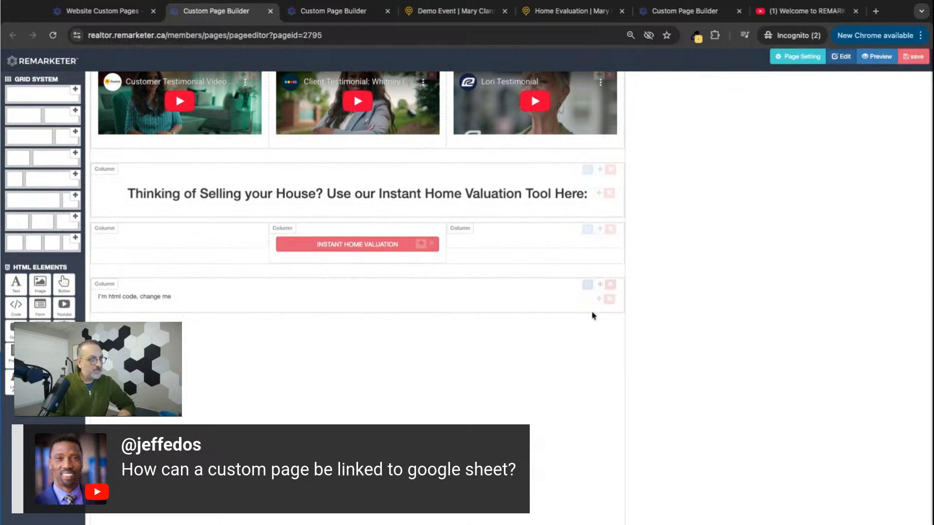
pyautogui.click(586, 298)
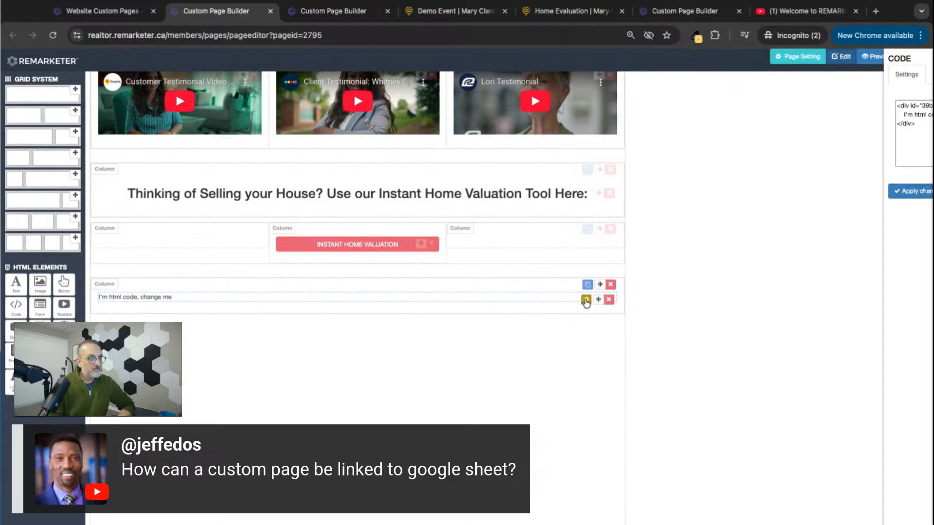
pyautogui.click(744, 105)
pyautogui.moveTo(744, 106); pyautogui.dragTo(762, 124)
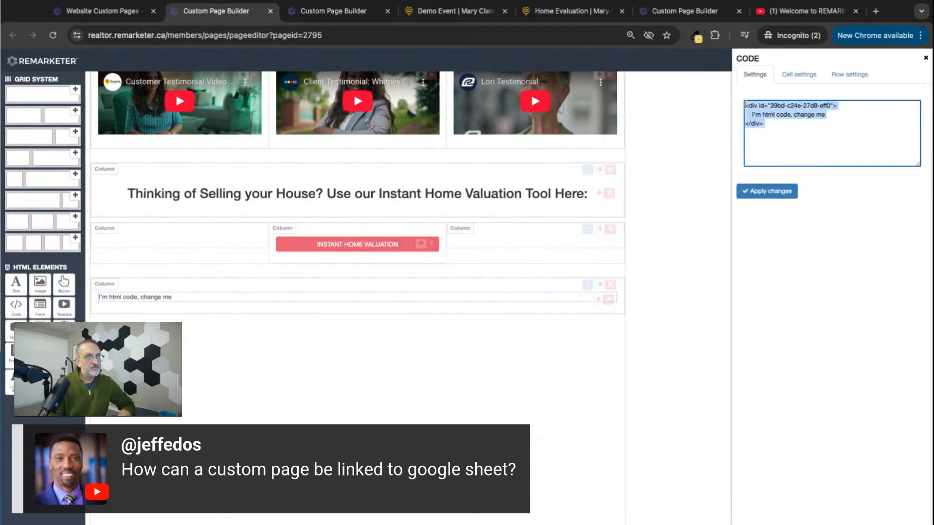
pyautogui.hotkey('ctrl', 'v')
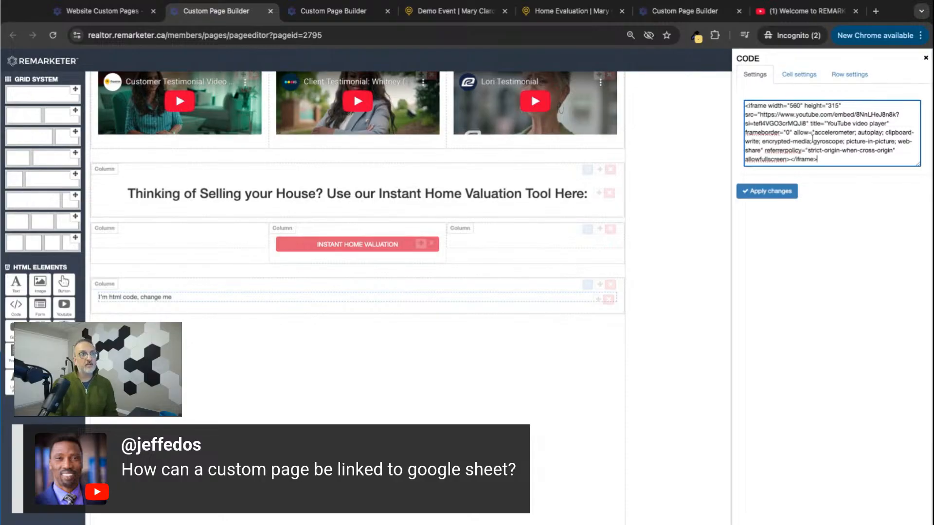
pyautogui.click(771, 194)
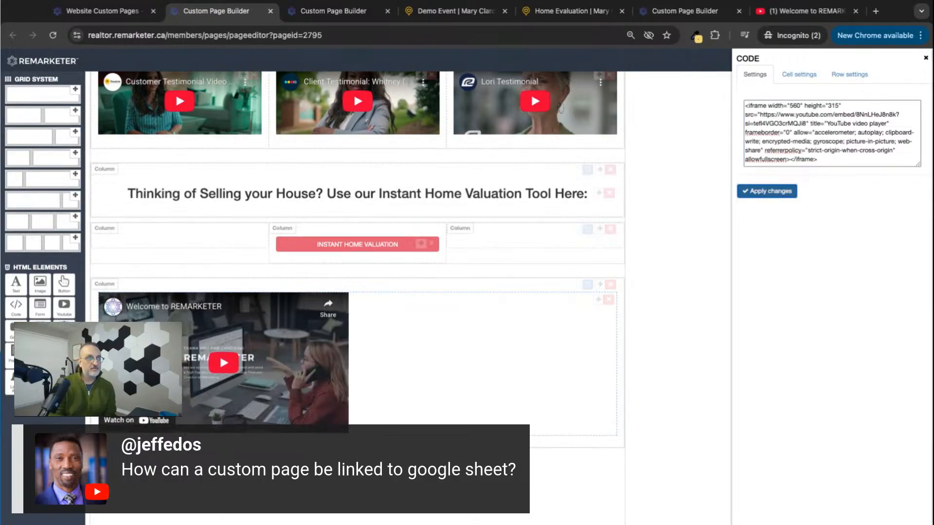
# Close the Code element's settings, save the Demo Event page and check the embedded video in the builder.
pyautogui.click(927, 60)
pyautogui.click(914, 57)
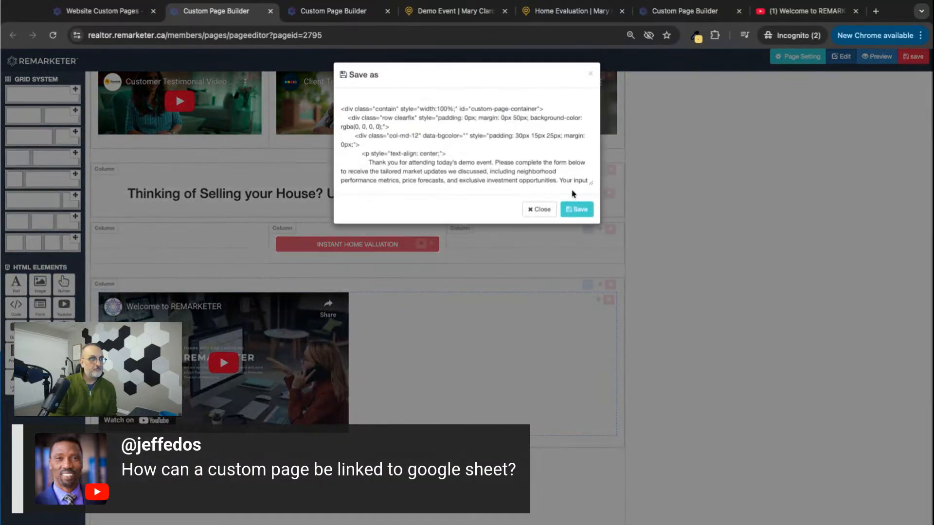
pyautogui.click(578, 206)
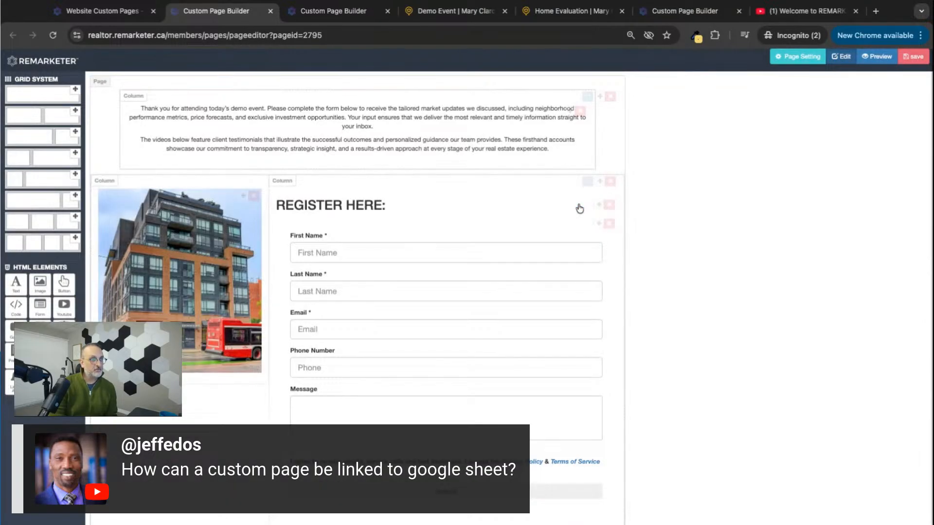
pyautogui.scroll(-10, 687, 238)
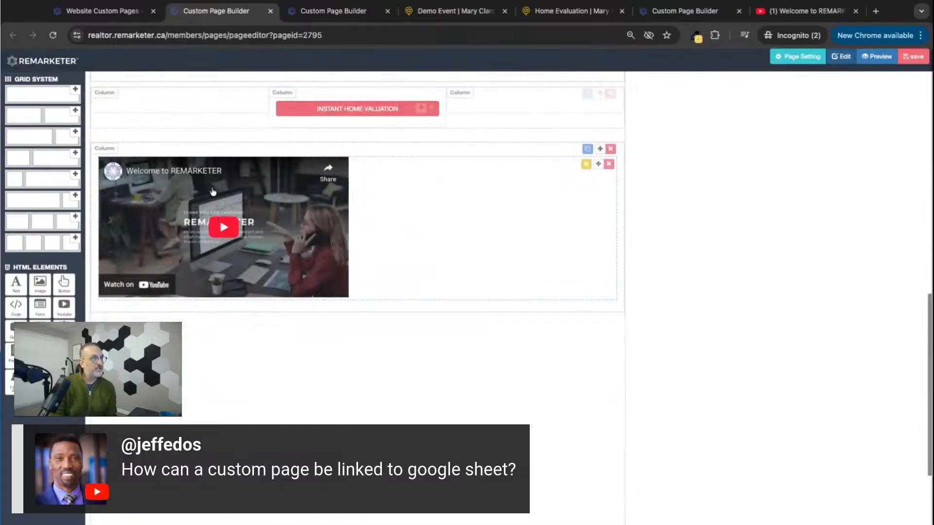
pyautogui.scroll(10, 662, 252)
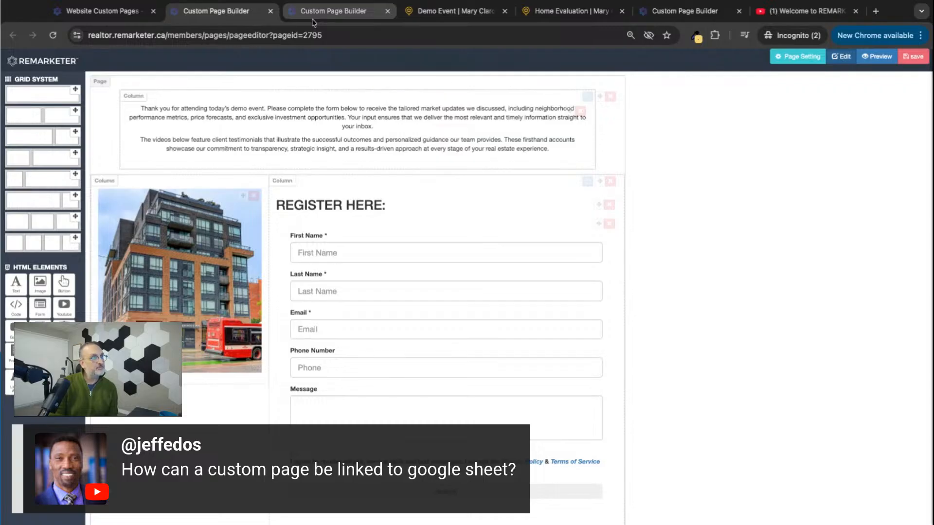
# Reload the live Demo Event page and test playback of the embedded video below the INSTANT HOME VALUATION button.
pyautogui.click(443, 11)
pyautogui.click(54, 36)
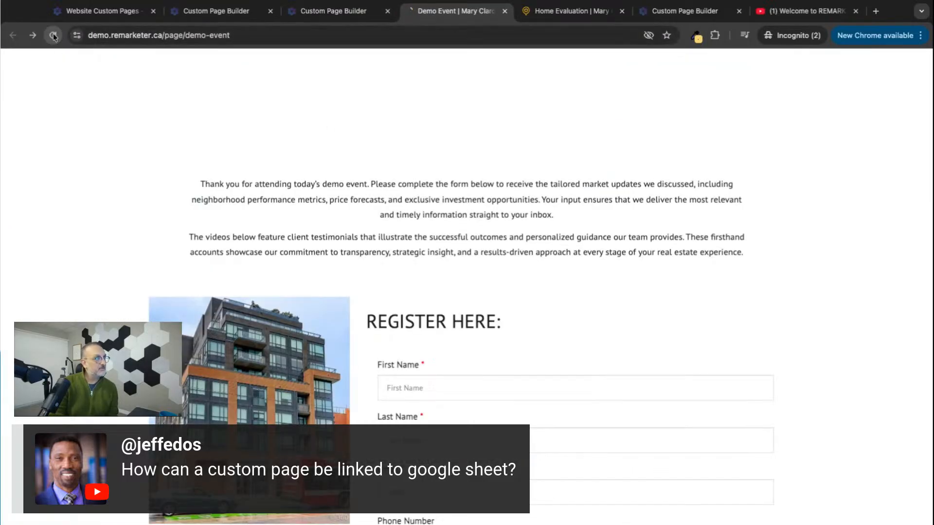
pyautogui.scroll(-15, 97, 304)
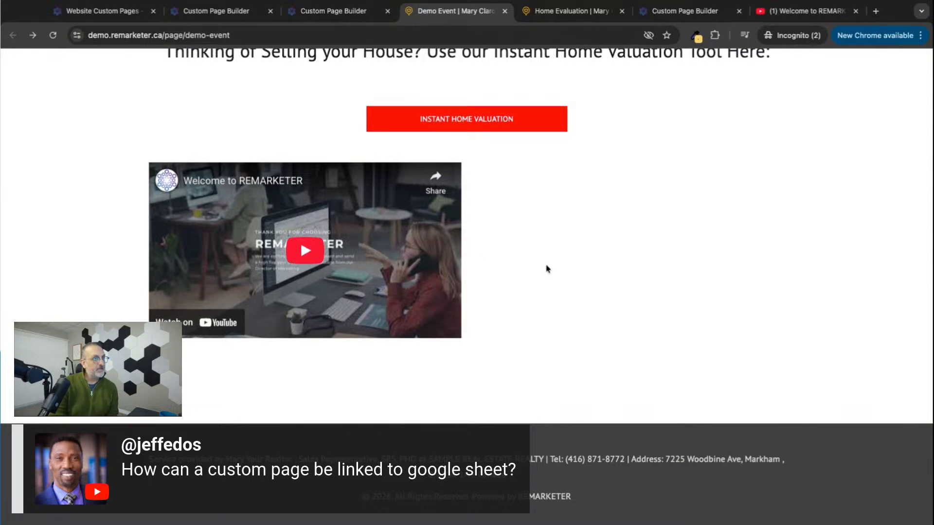
pyautogui.click(318, 277)
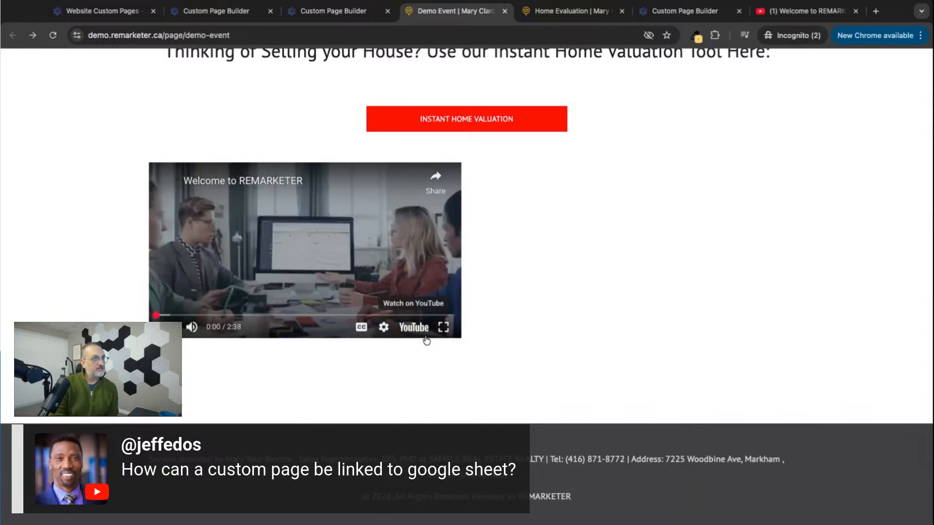
pyautogui.click(163, 326)
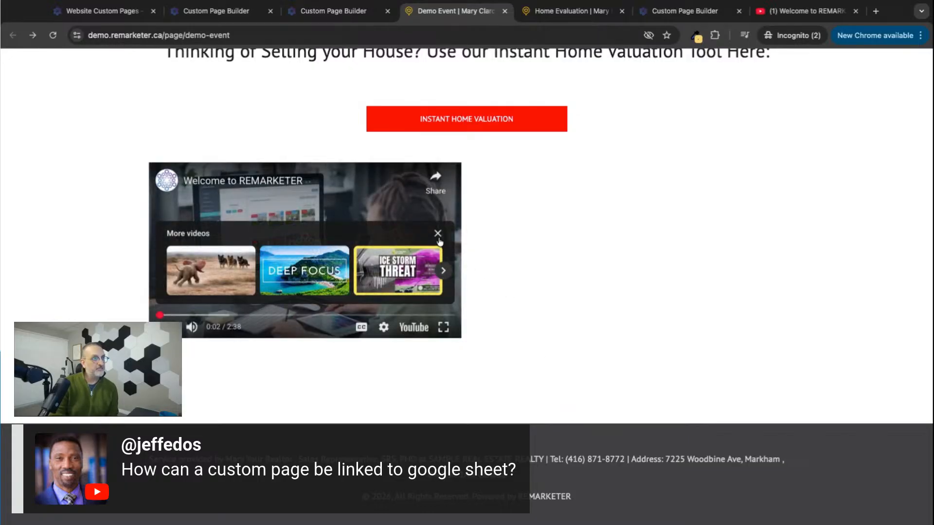
pyautogui.scroll(15, 582, 218)
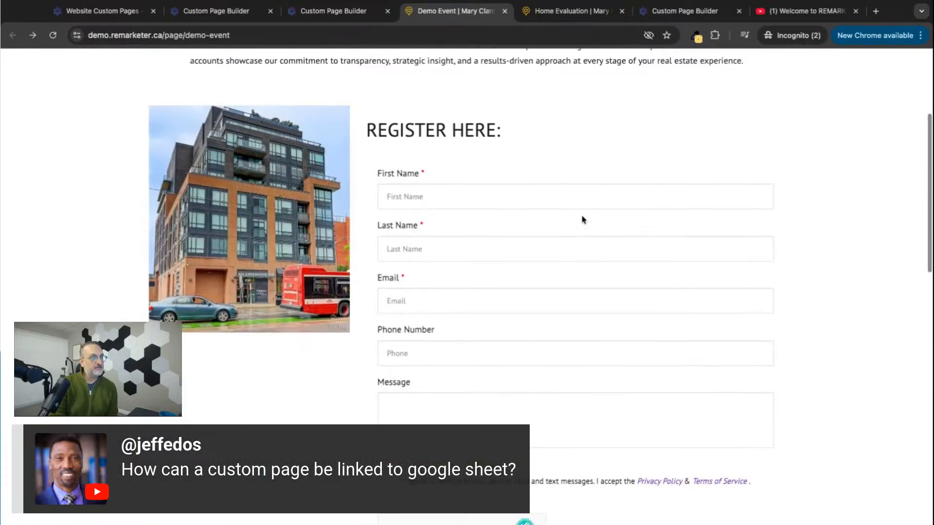
pyautogui.scroll(4, 582, 220)
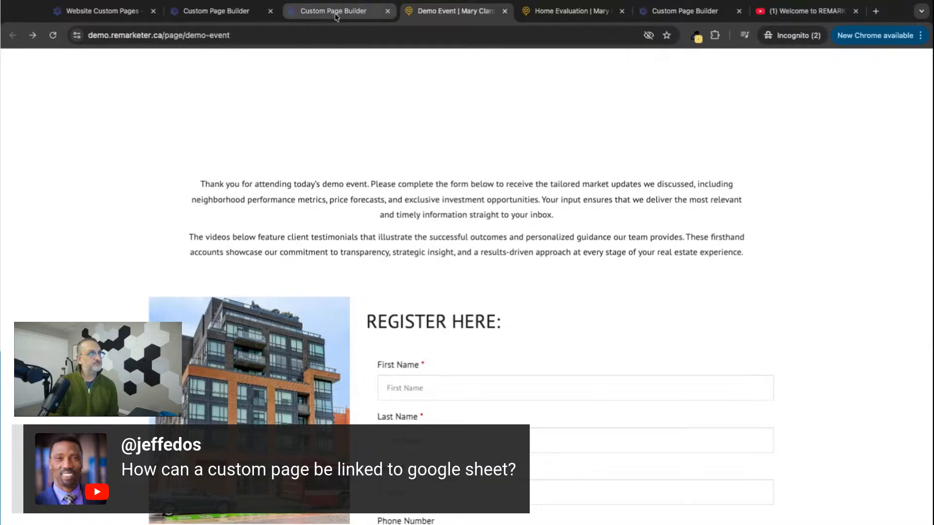
# Switch to the other Custom Page Builder tab and view the Demo Event layout down to the testimonial videos.
pyautogui.click(335, 17)
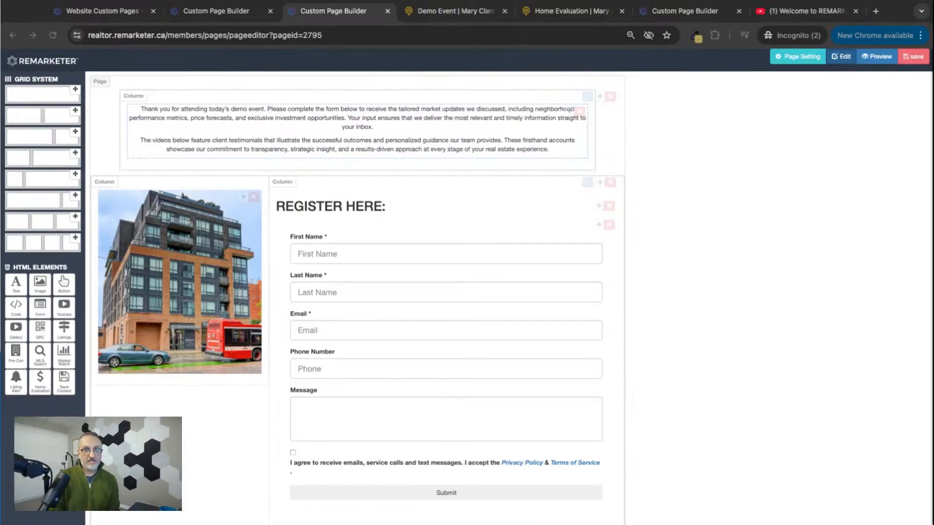
pyautogui.click(659, 388)
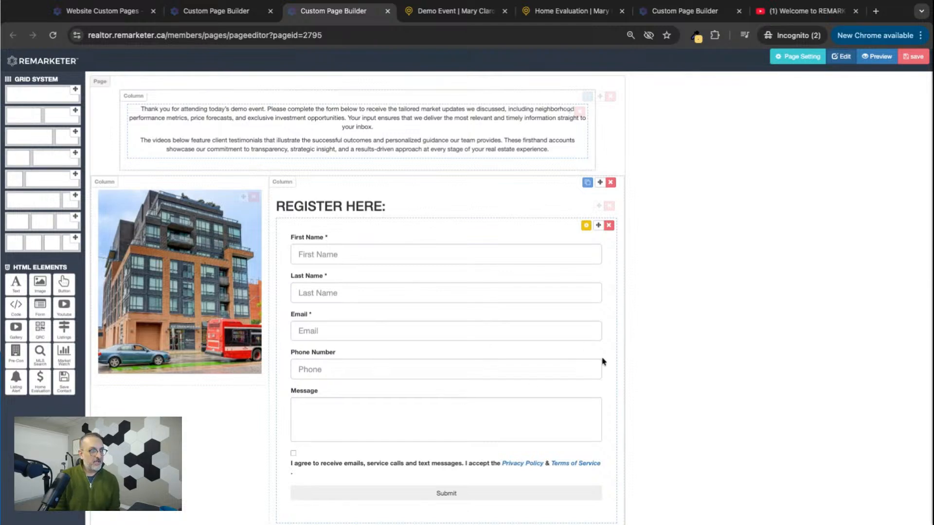
pyautogui.scroll(-4, 640, 327)
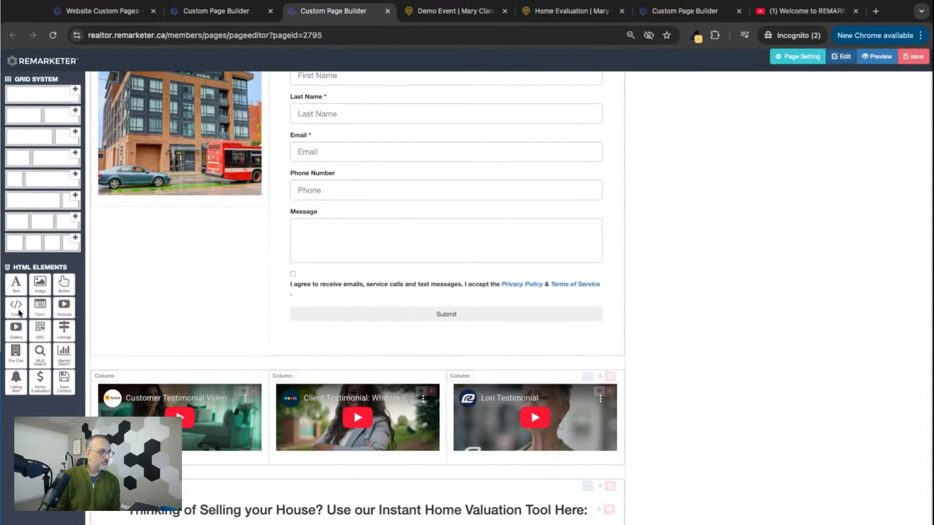
# Look over the Demo Event layout from the introduction text and registration form down to the home valuation section.
pyautogui.moveTo(18, 306); pyautogui.dragTo(435, 326)
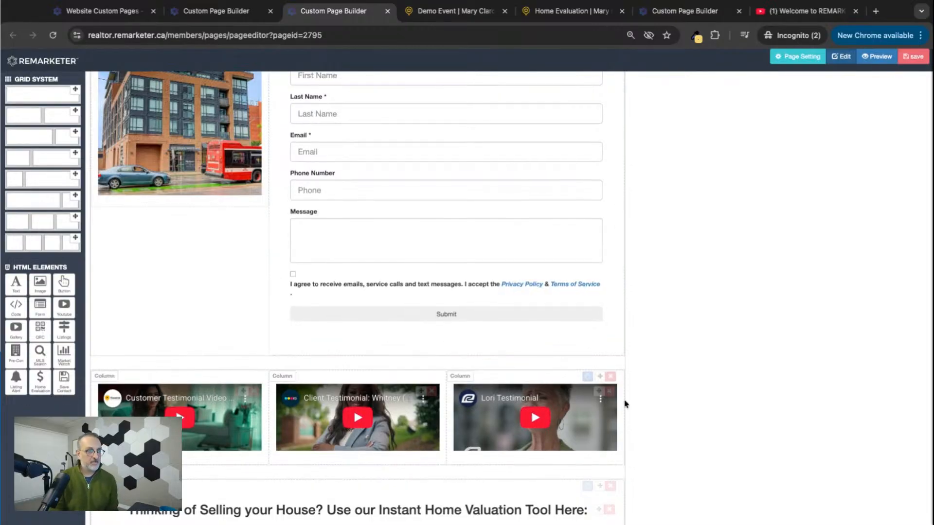
pyautogui.scroll(-5, 645, 452)
pyautogui.scroll(9, 645, 452)
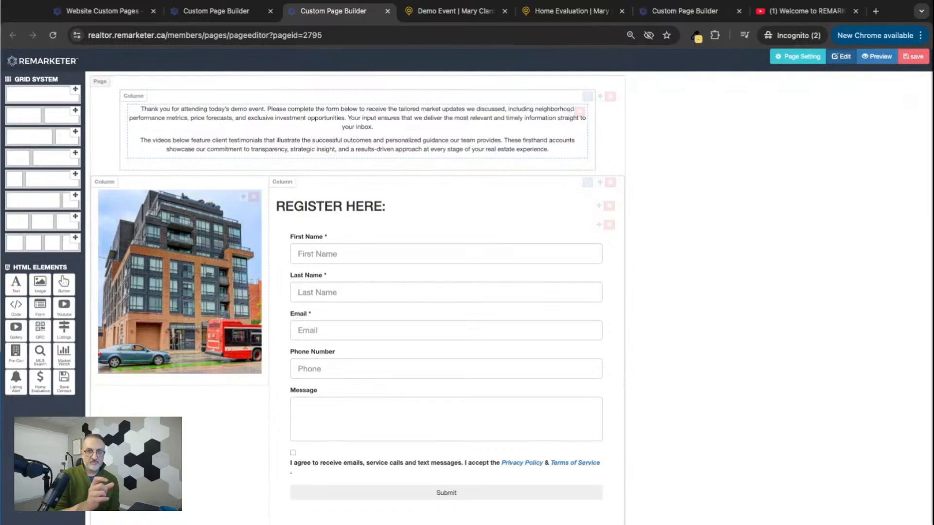
pyautogui.scroll(-6, 349, 341)
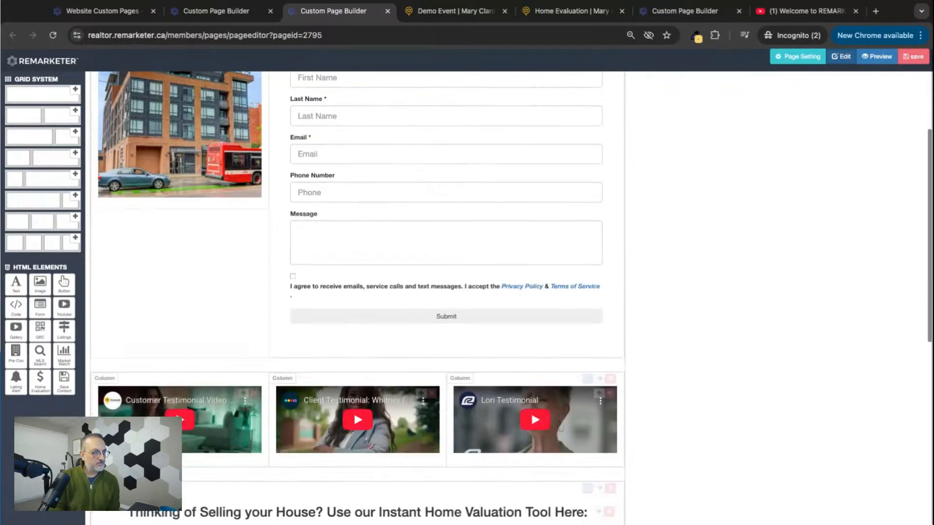
# Open the settings of the INSTANT HOME VALUATION button and inspect its link and label.
pyautogui.click(349, 453)
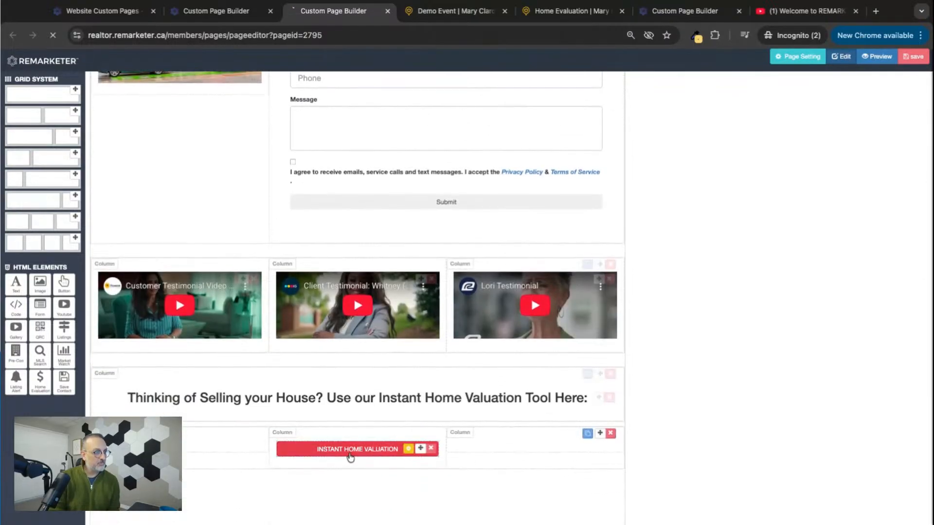
pyautogui.click(408, 449)
pyautogui.click(747, 177)
pyautogui.hotkey('ctrl', 'a')
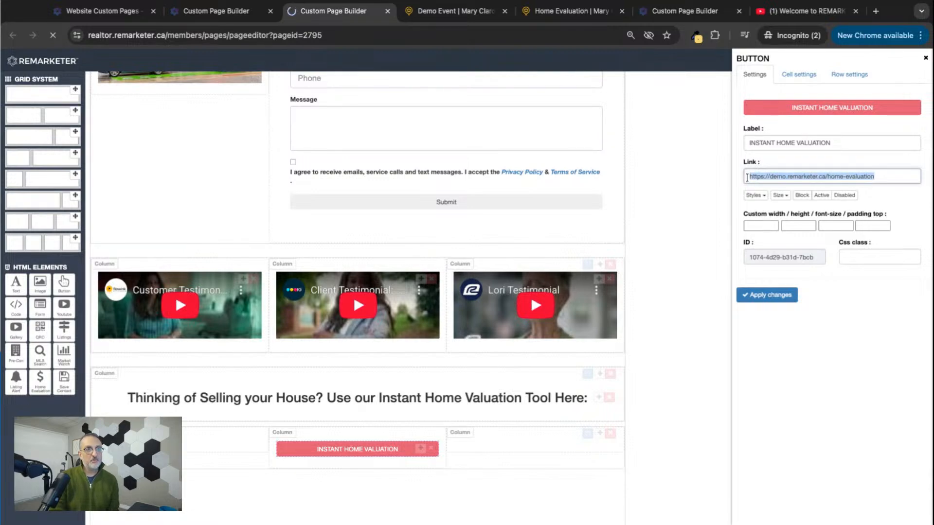
pyautogui.click(861, 147)
pyautogui.hotkey('ctrl', 'a')
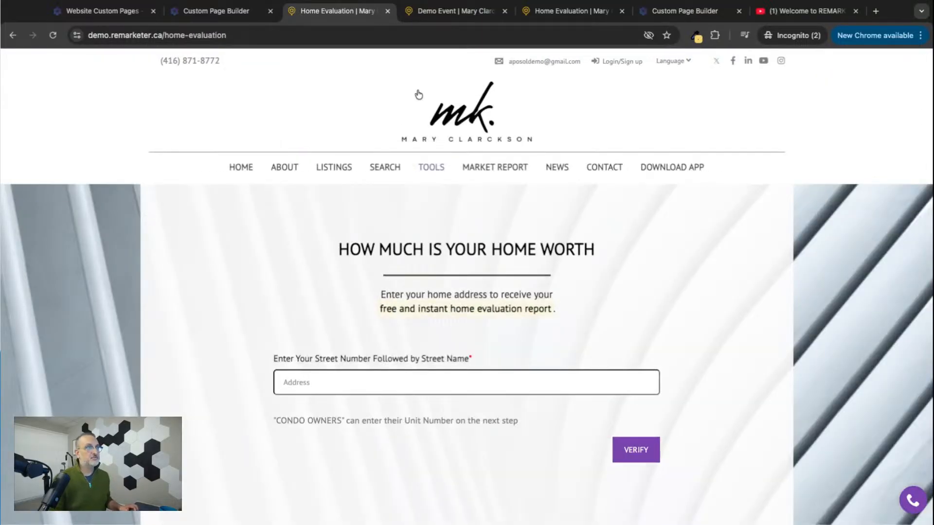
# Return to the first Custom Page Builder tab and review the Demo Event page below the registration form.
pyautogui.click(216, 12)
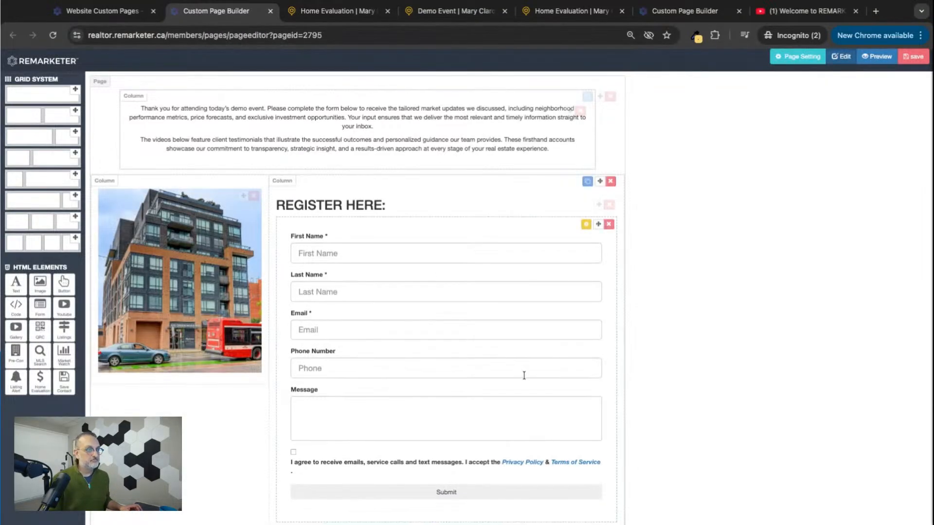
pyautogui.scroll(-5, 523, 375)
pyautogui.scroll(-2, 523, 375)
pyautogui.scroll(7, 524, 375)
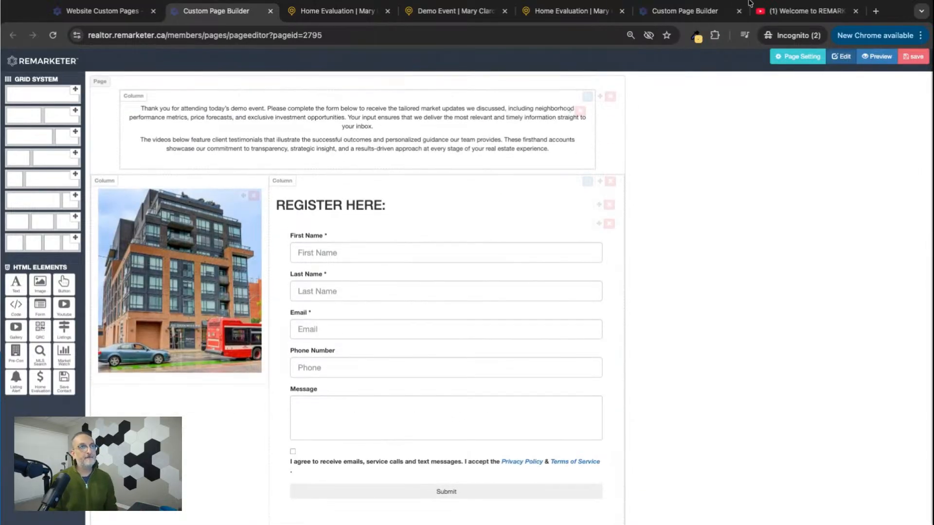